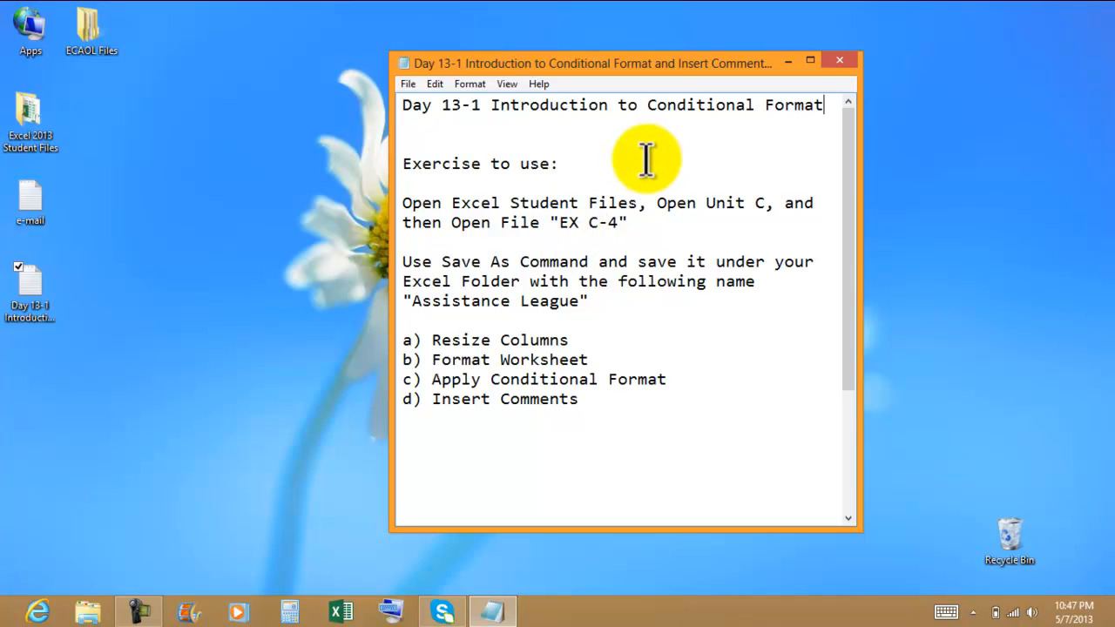
Step: Open the EX C-4 workbook from the Unit C folder inside Excel 2013 Student Files
{"action": "left_click_drag", "start_coordinate": [625, 69], "coordinate": [822, 26]}
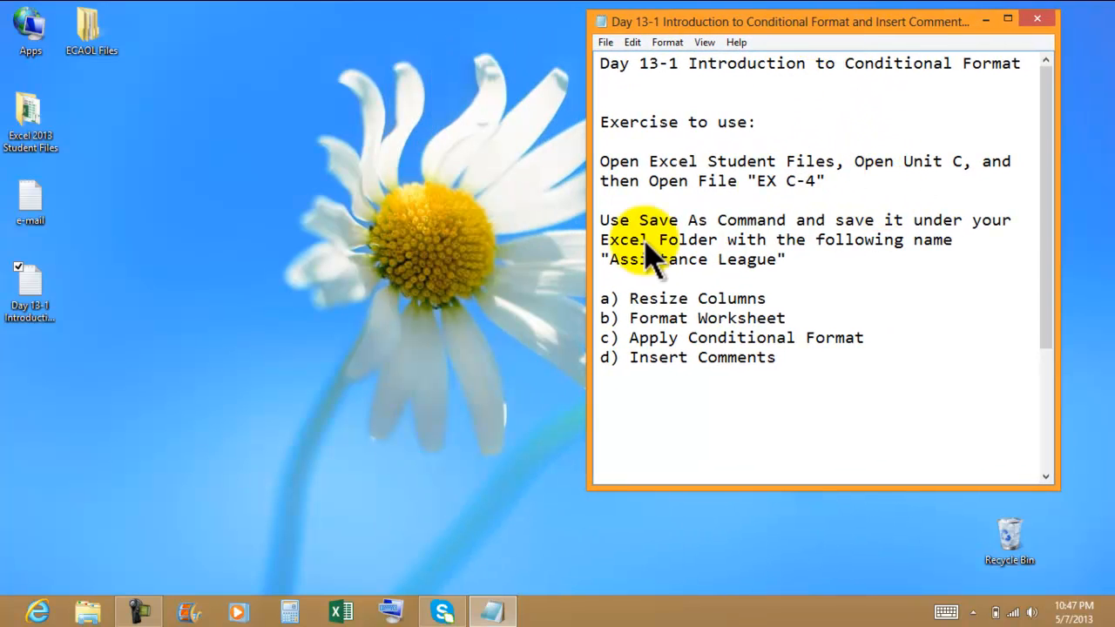
{"action": "double_click", "coordinate": [26, 122]}
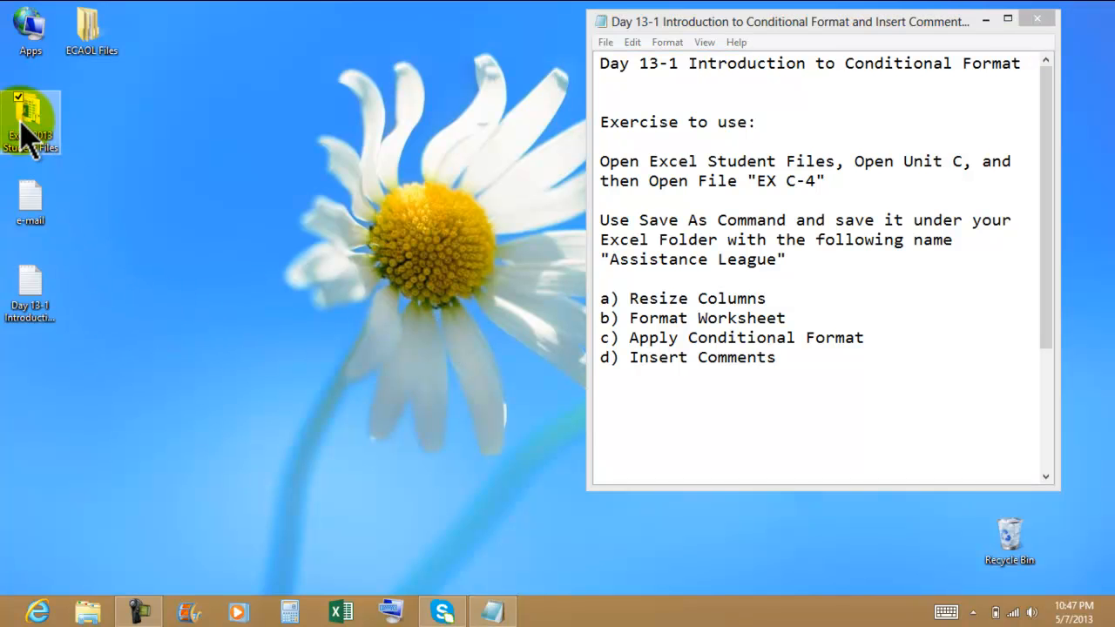
{"action": "left_click_drag", "start_coordinate": [531, 40], "coordinate": [2, 61]}
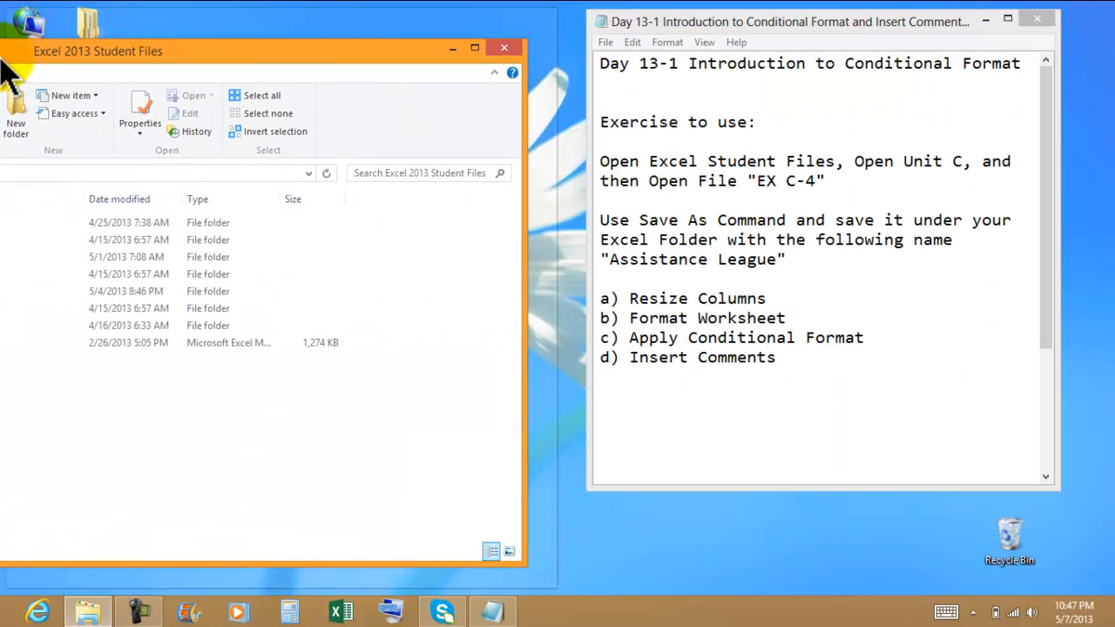
{"action": "double_click", "coordinate": [261, 254]}
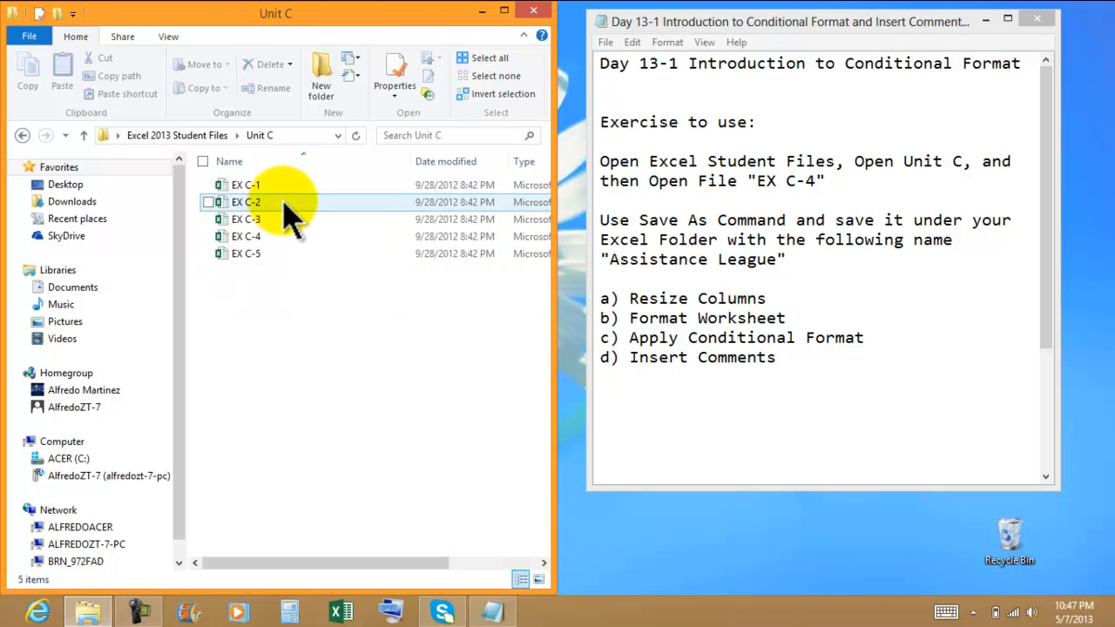
{"action": "left_click", "coordinate": [259, 236]}
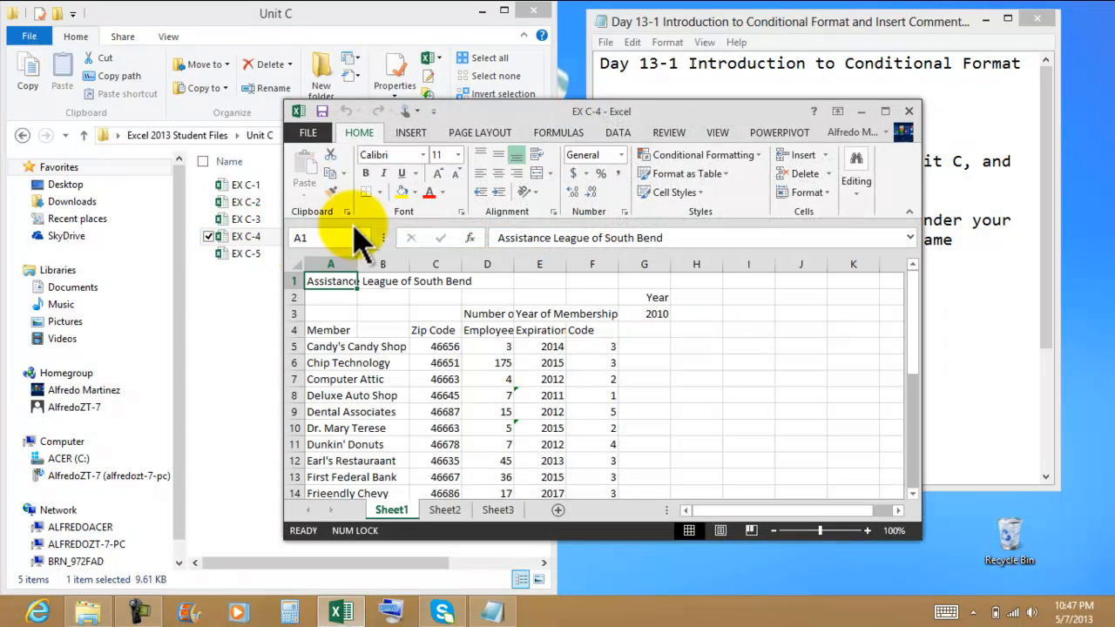
{"action": "left_click_drag", "start_coordinate": [659, 121], "coordinate": [3, 22]}
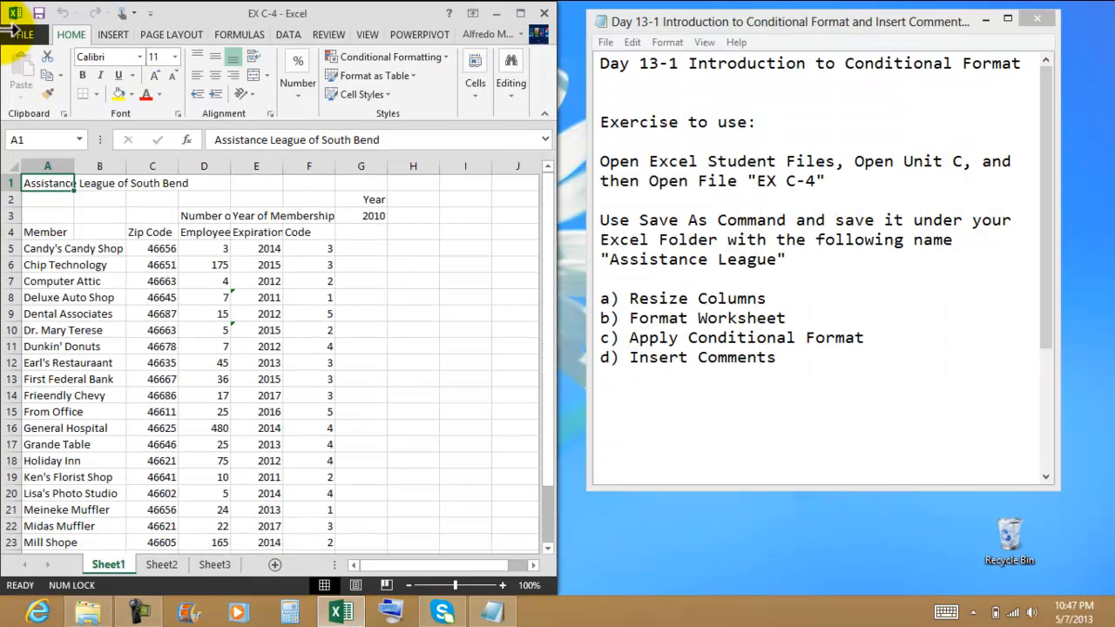
Step: Save the workbook as Assistance League 5-7-2013 in the Excel 2013 Files 4-17-2013 folder
{"action": "left_click", "coordinate": [35, 39]}
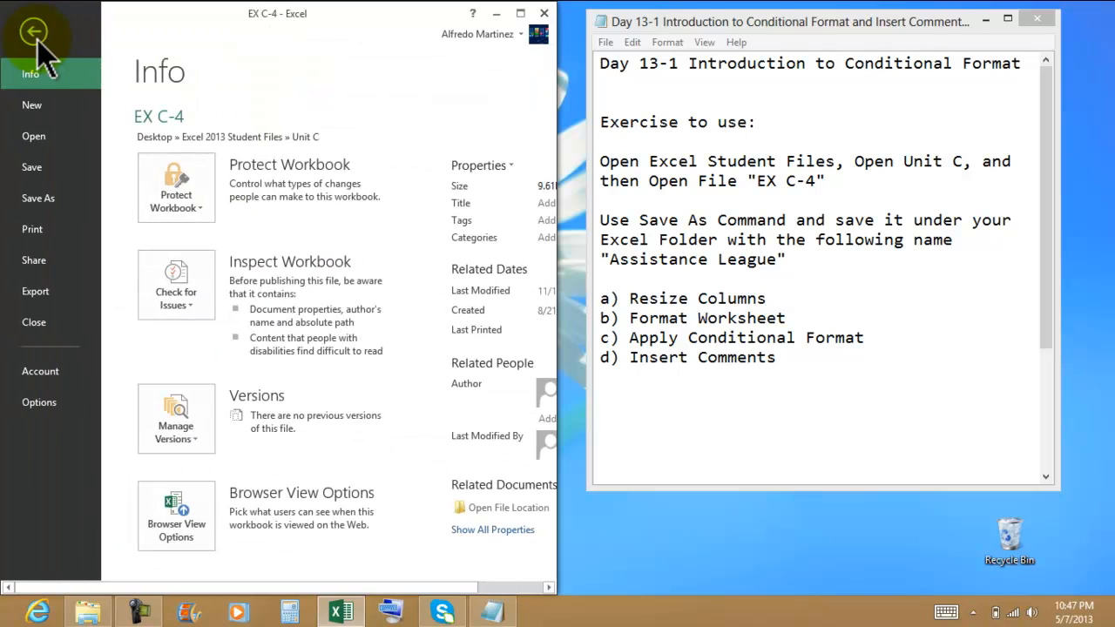
{"action": "left_click", "coordinate": [54, 199]}
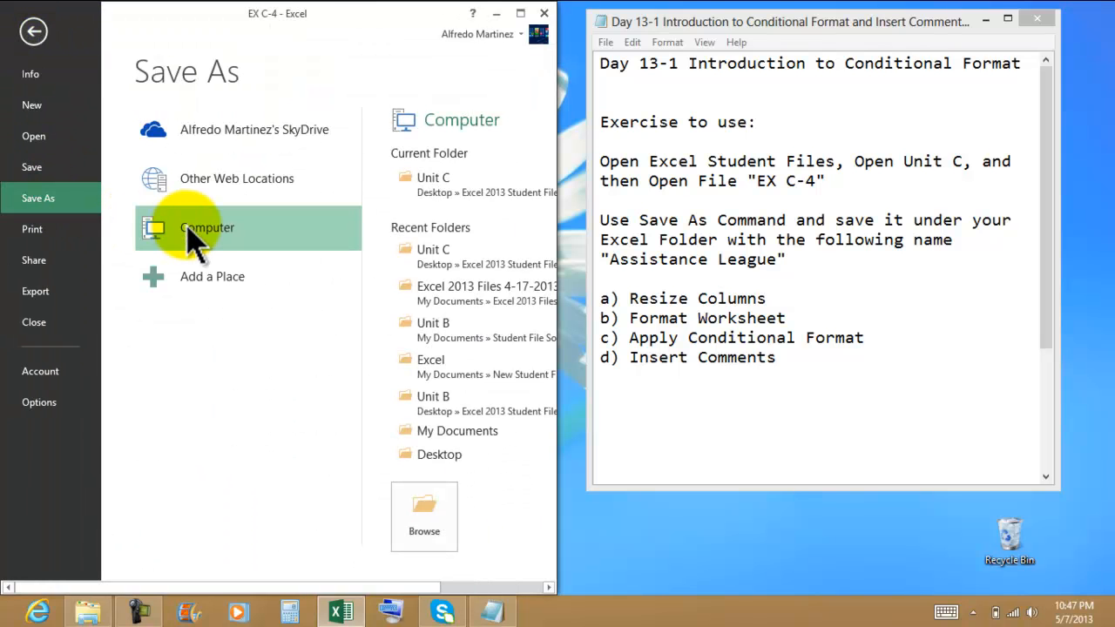
{"action": "left_click", "coordinate": [470, 300]}
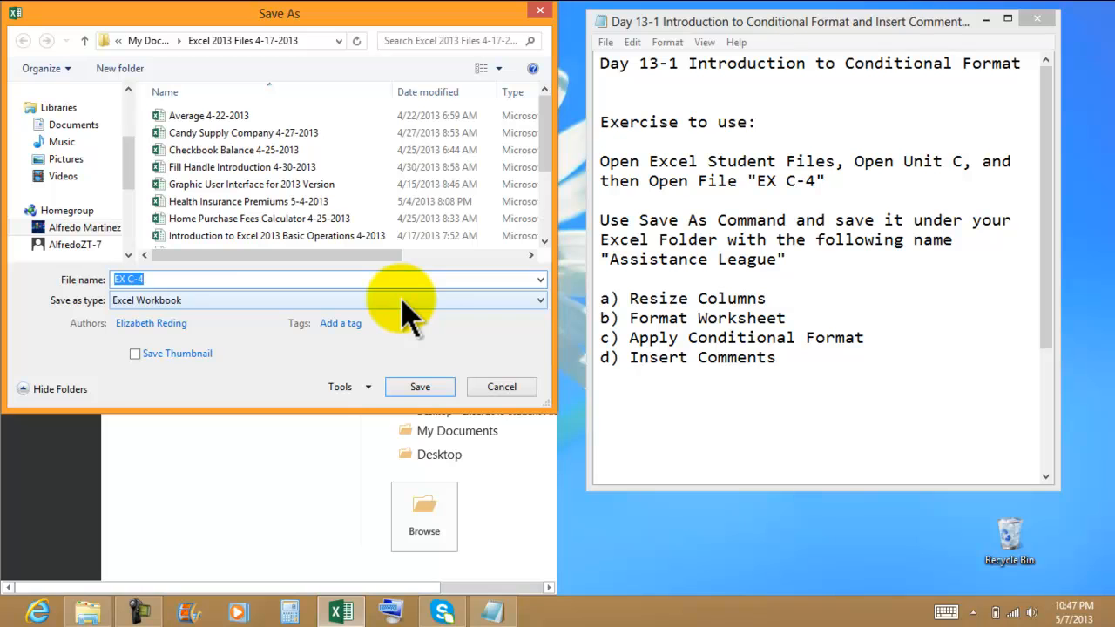
{"action": "type", "text": "Assistance League 5-7-2013"}
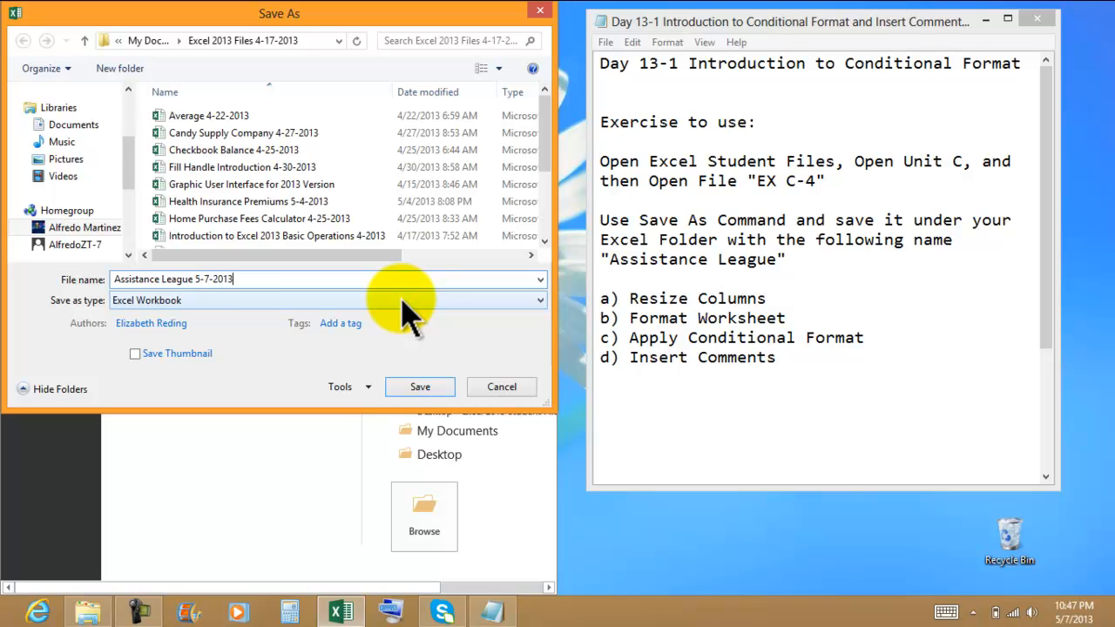
{"action": "key", "text": "Return"}
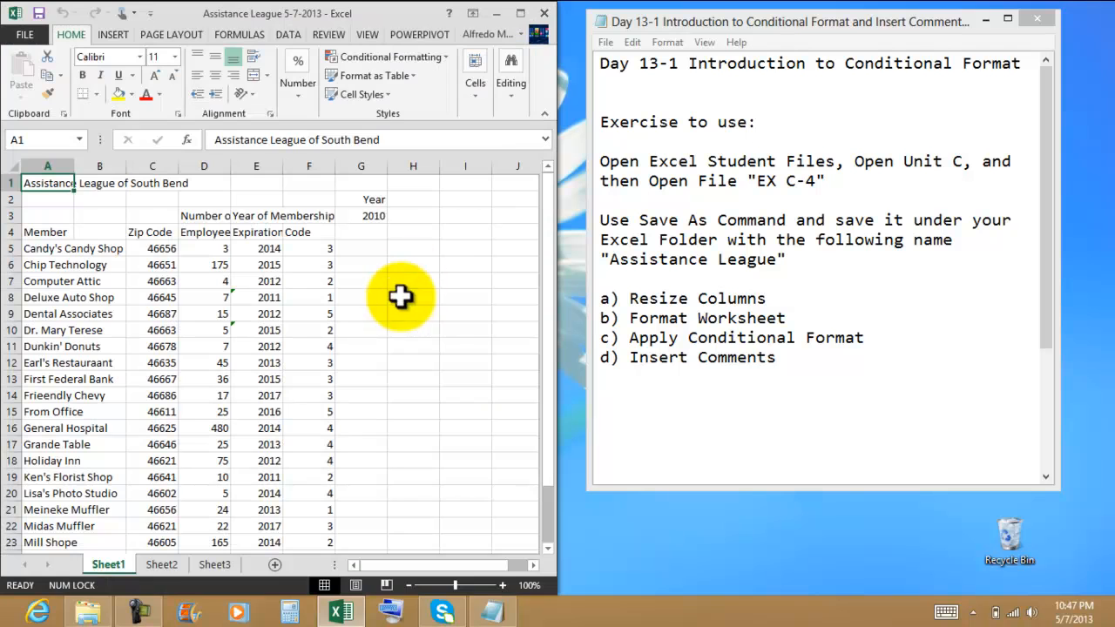
Step: Maximize the workbook window and review the worksheet's title, column headings and member data
{"action": "left_click", "coordinate": [1036, 18]}
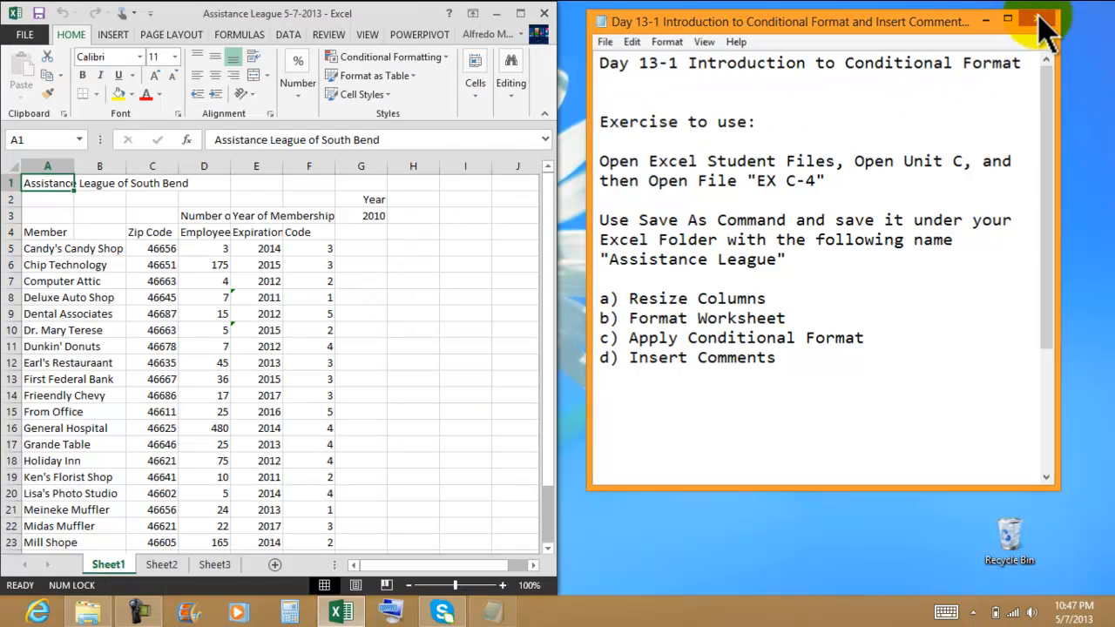
{"action": "left_click", "coordinate": [519, 13]}
{"action": "left_click", "coordinate": [594, 275]}
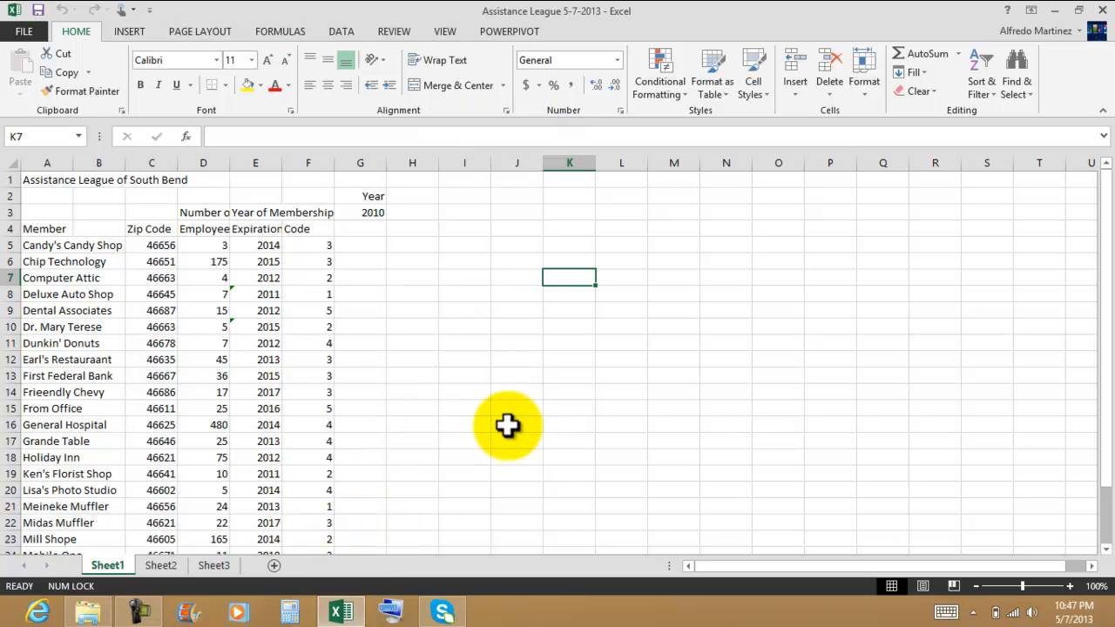
{"action": "left_click", "coordinate": [530, 325]}
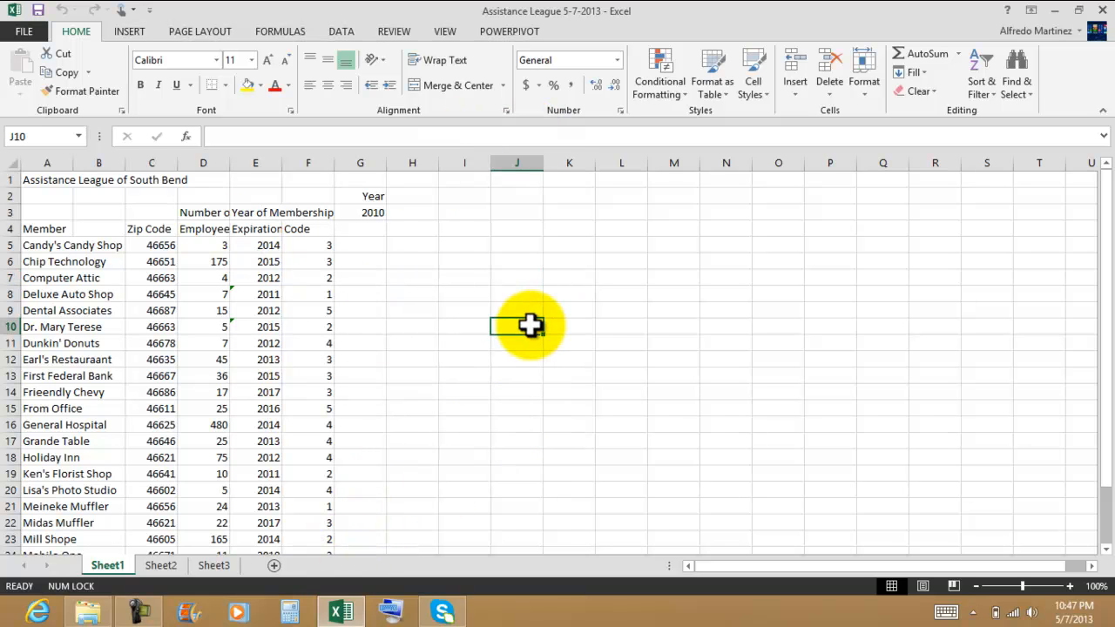
{"action": "left_click", "coordinate": [66, 182]}
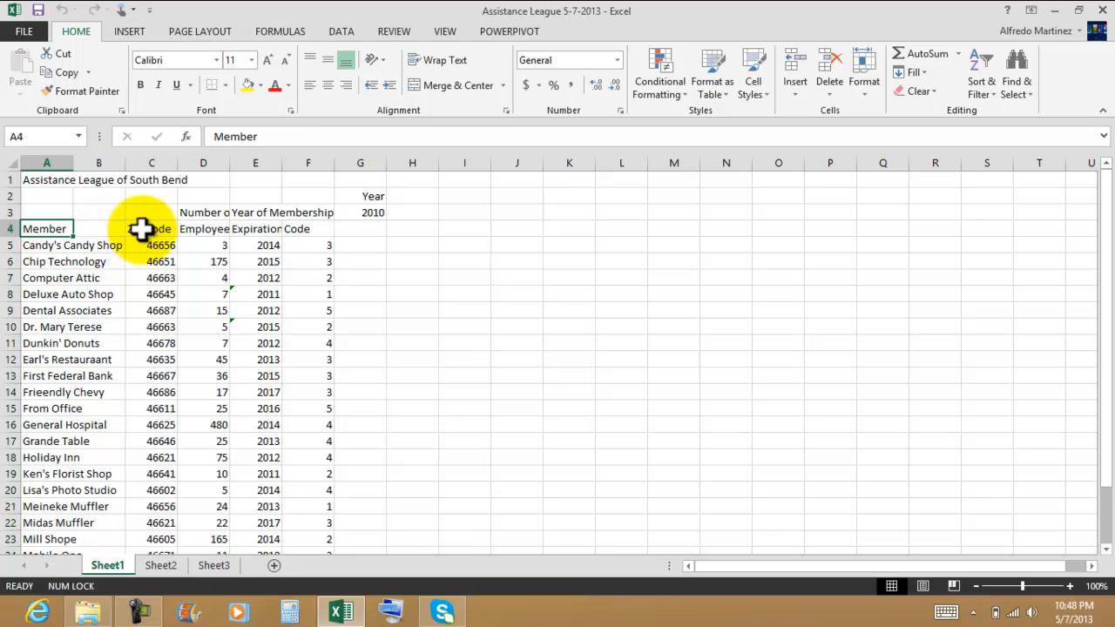
{"action": "left_click", "coordinate": [43, 261]}
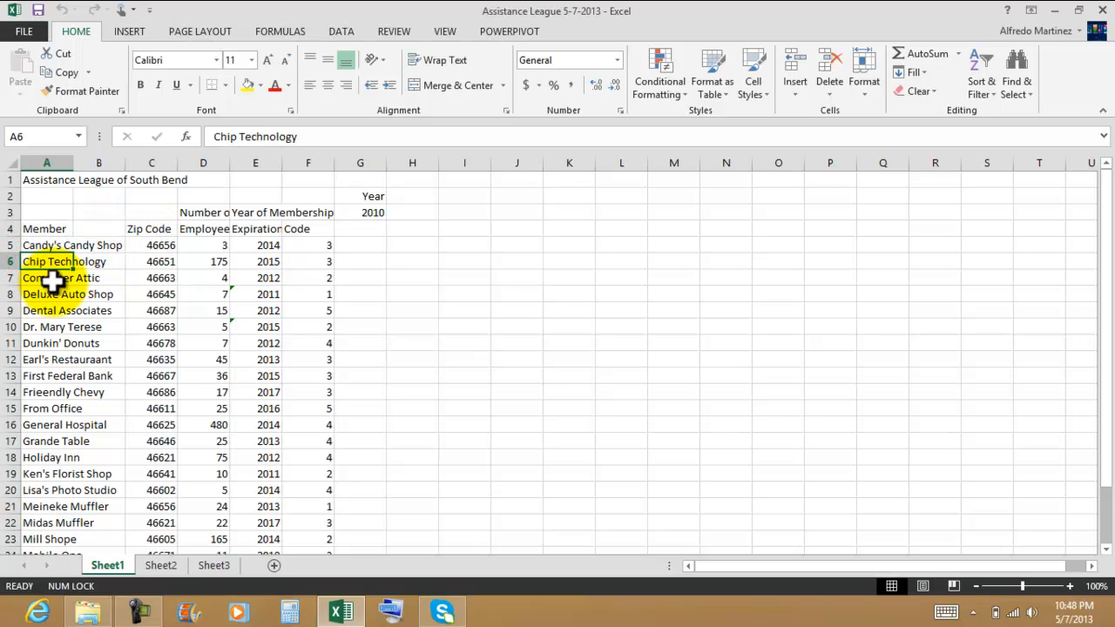
{"action": "left_click", "coordinate": [50, 279]}
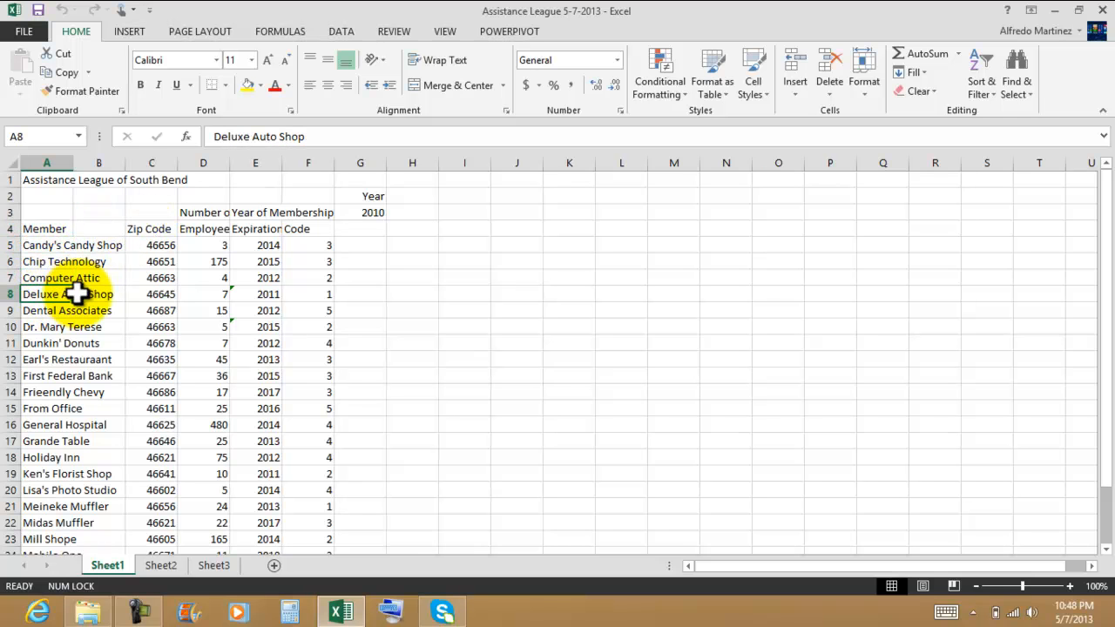
{"action": "left_click", "coordinate": [154, 228]}
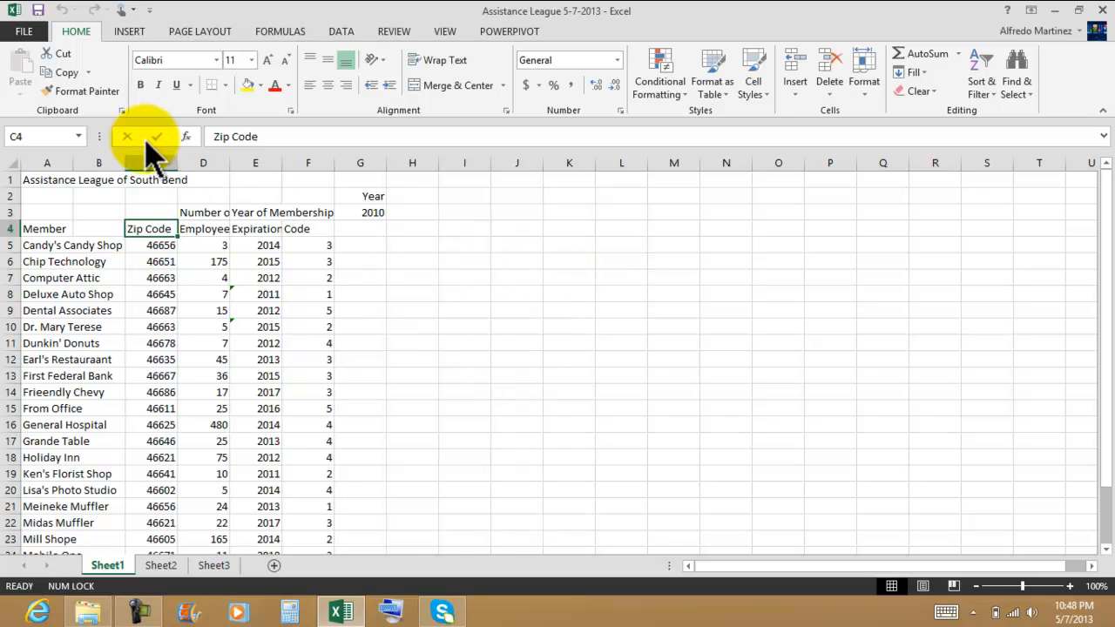
{"action": "left_click", "coordinate": [485, 289]}
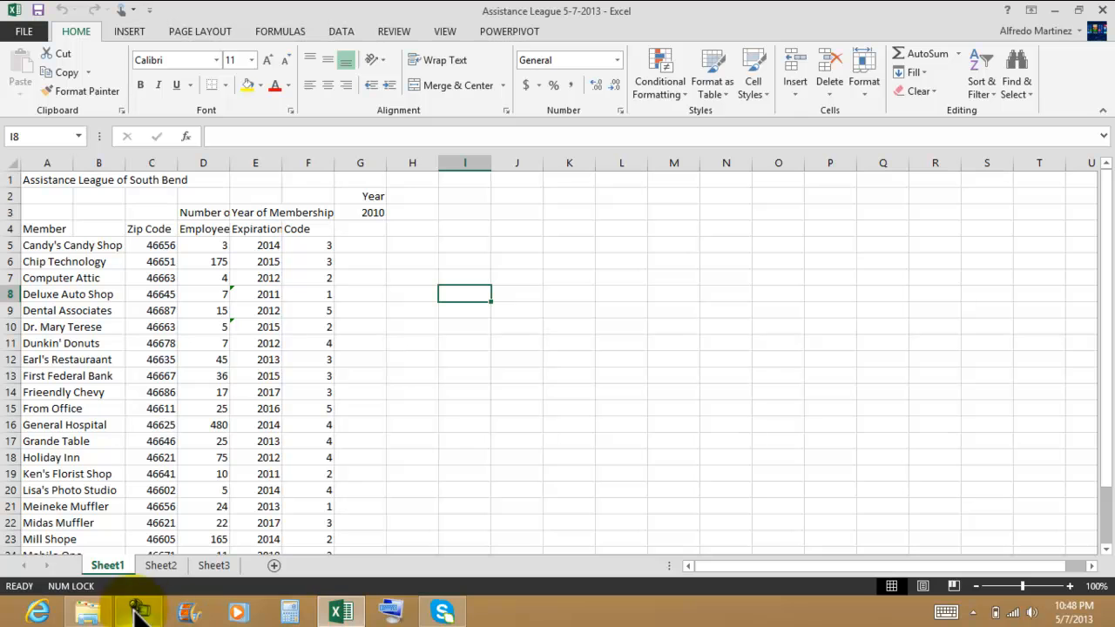
Step: Close the Unit C folder window and review the task list in the instructions note
{"action": "left_click", "coordinate": [1056, 11]}
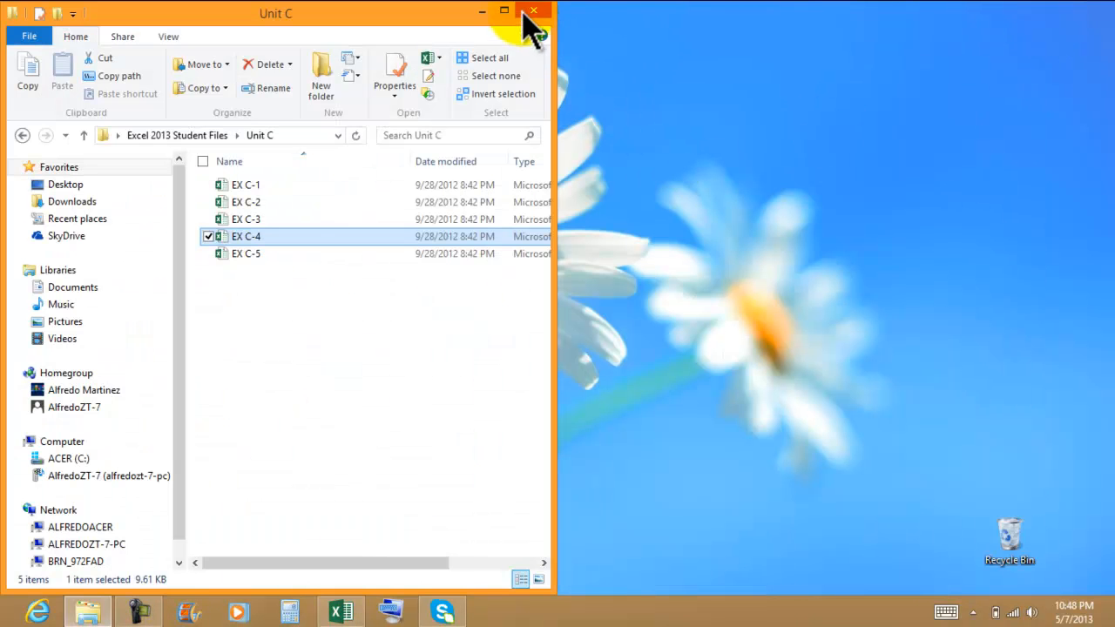
{"action": "left_click", "coordinate": [526, 10]}
{"action": "double_click", "coordinate": [32, 288]}
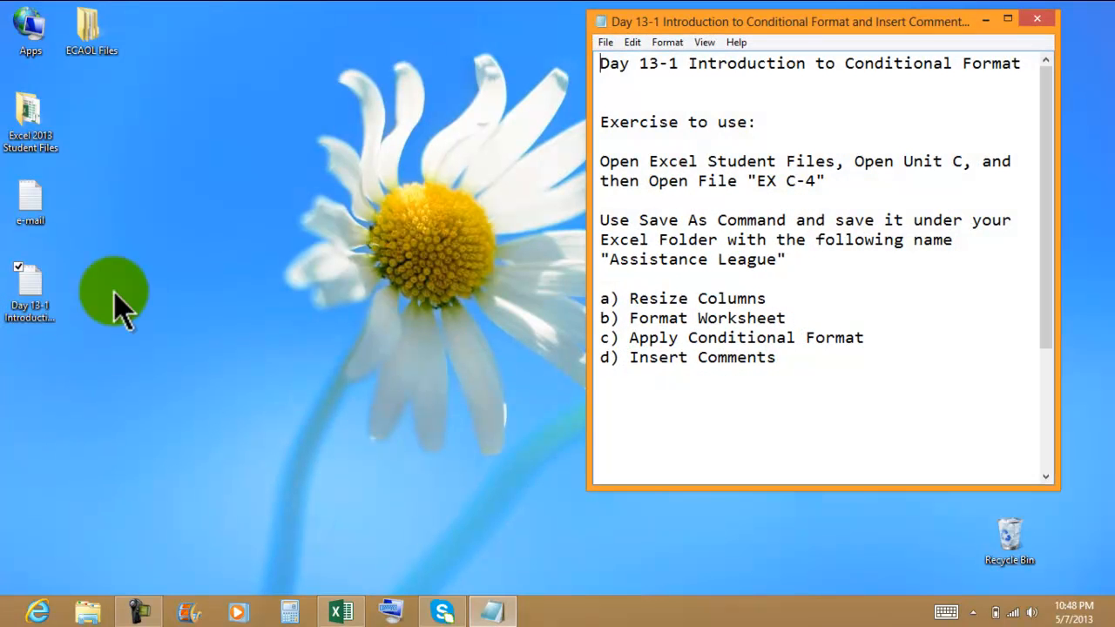
{"action": "left_click_drag", "start_coordinate": [766, 299], "coordinate": [629, 298]}
{"action": "left_click", "coordinate": [799, 318]}
{"action": "left_click_drag", "start_coordinate": [799, 318], "coordinate": [639, 320]}
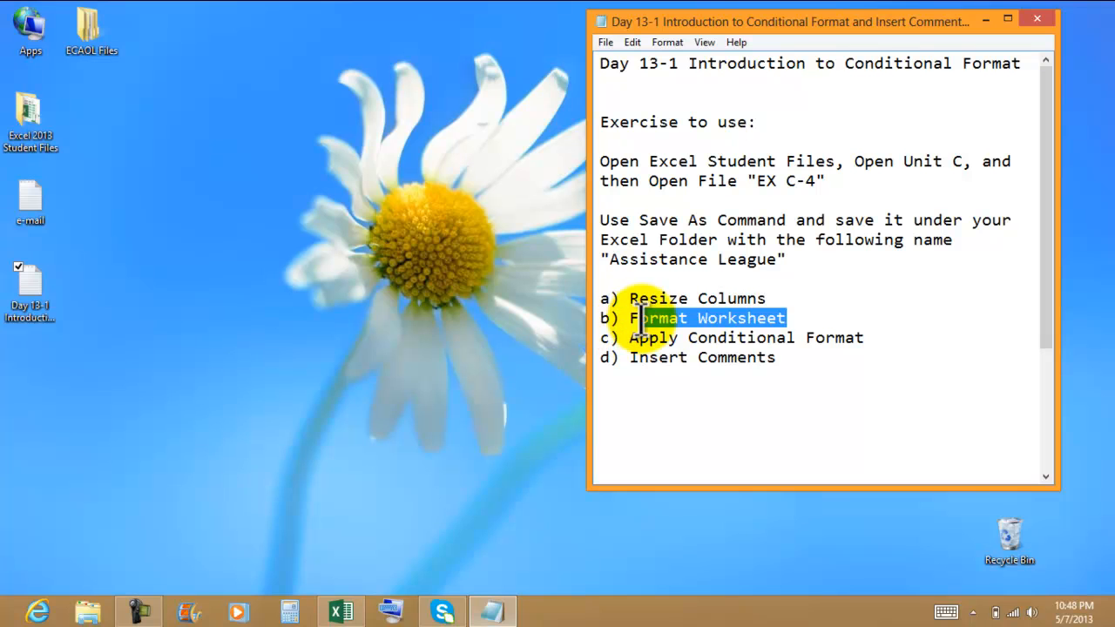
{"action": "left_click_drag", "start_coordinate": [867, 337], "coordinate": [645, 344]}
{"action": "left_click_drag", "start_coordinate": [776, 357], "coordinate": [659, 357]}
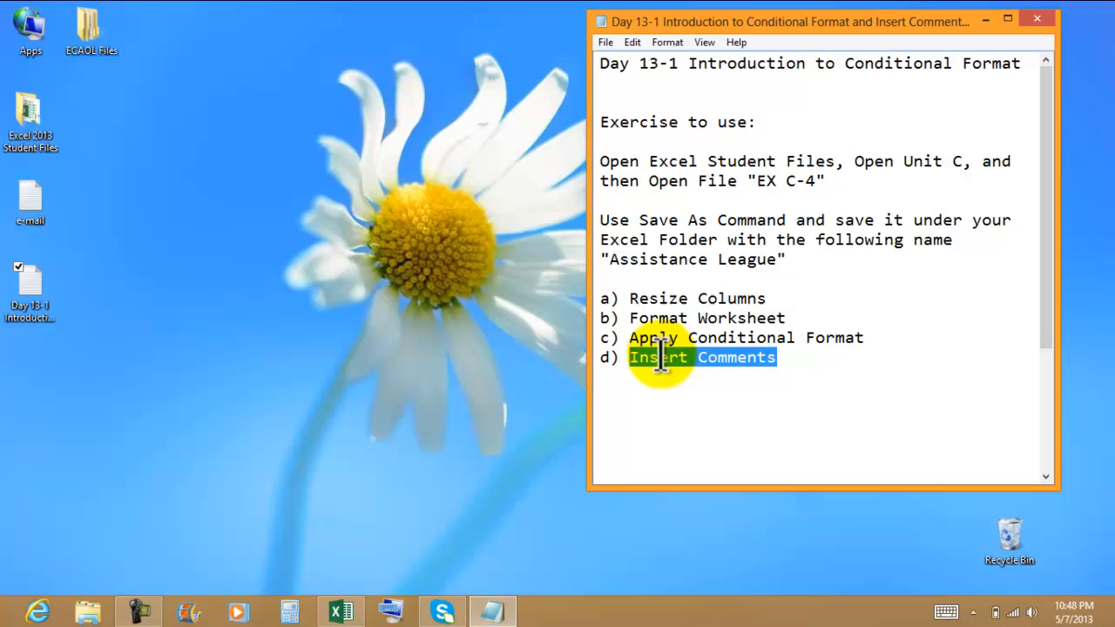
{"action": "left_click", "coordinate": [985, 21]}
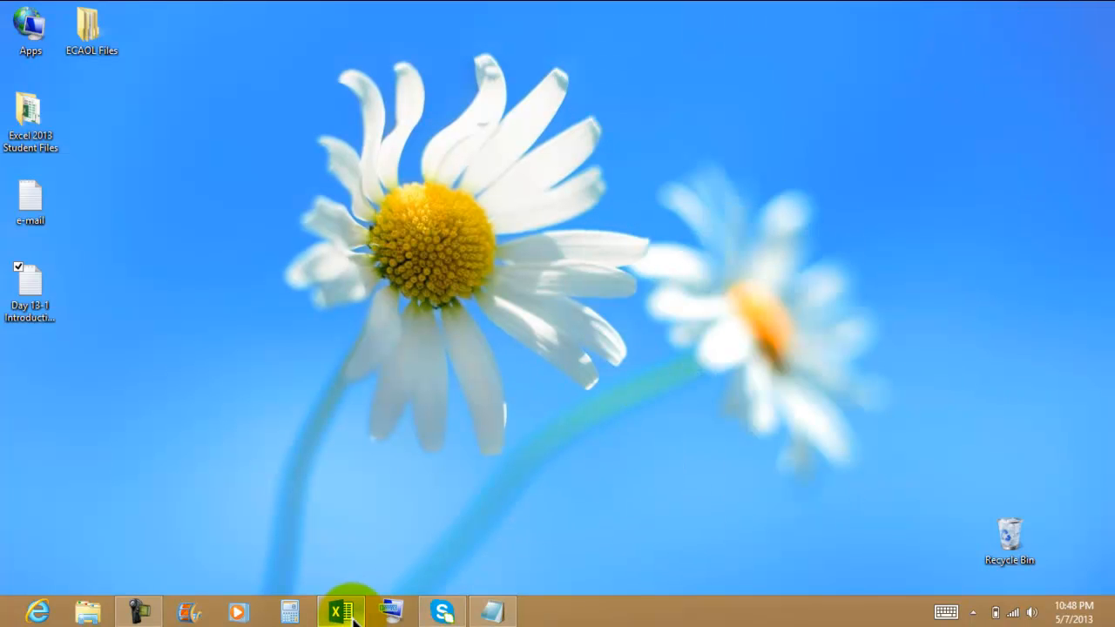
Step: Widen column A to fit the member names
{"action": "left_click", "coordinate": [342, 612]}
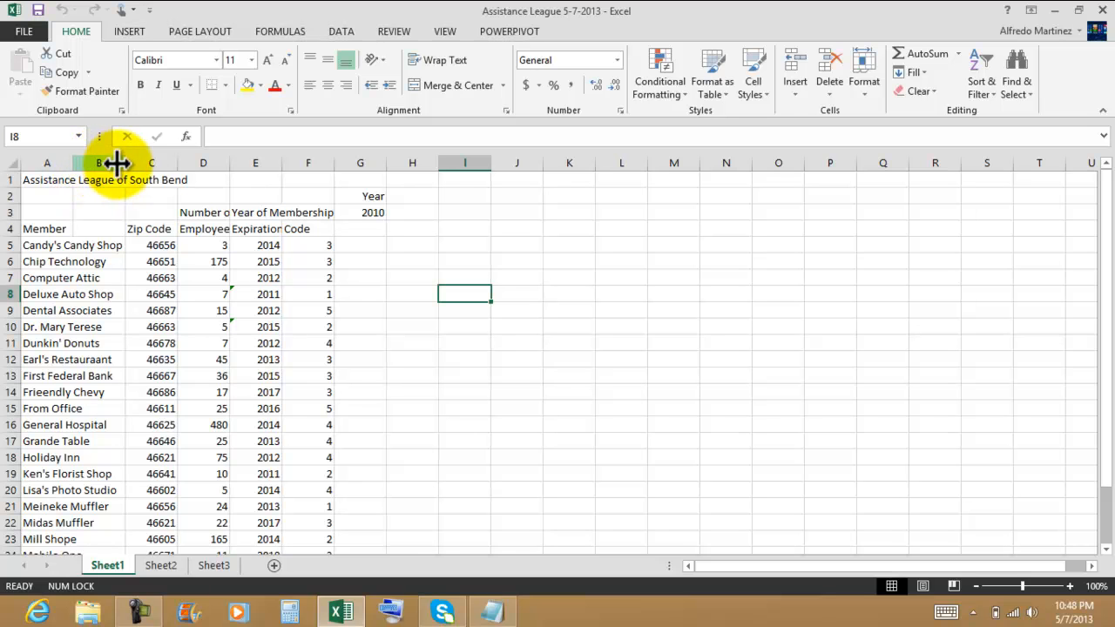
{"action": "left_click_drag", "start_coordinate": [73, 164], "coordinate": [138, 159]}
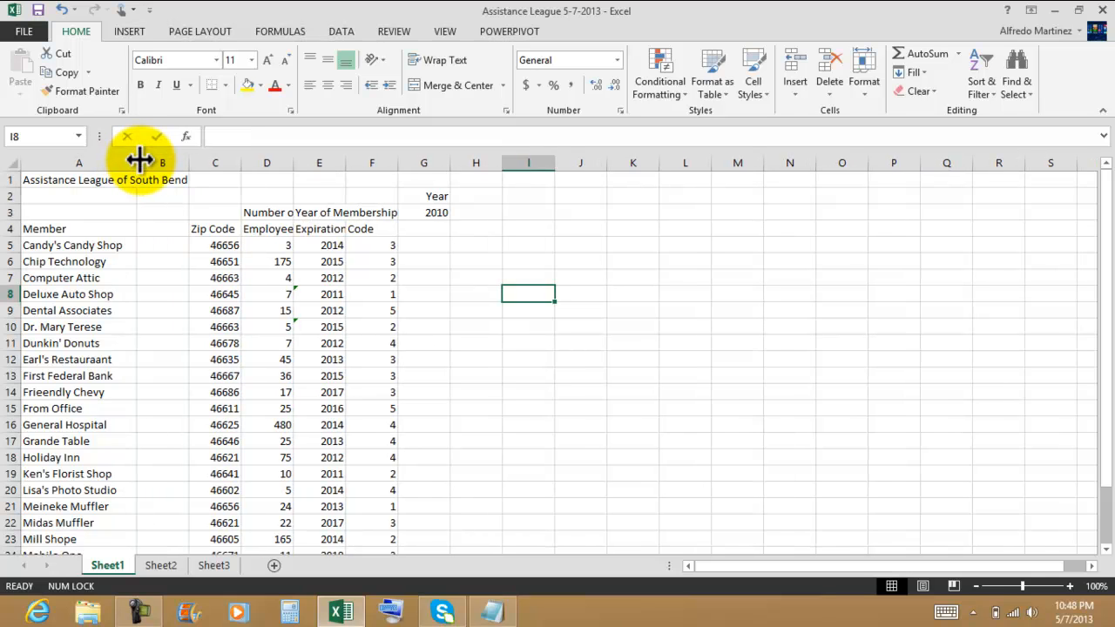
Step: Delete the empty column B from the sheet
{"action": "scroll", "coordinate": [112, 222], "scroll_direction": "down", "scroll_amount": 2}
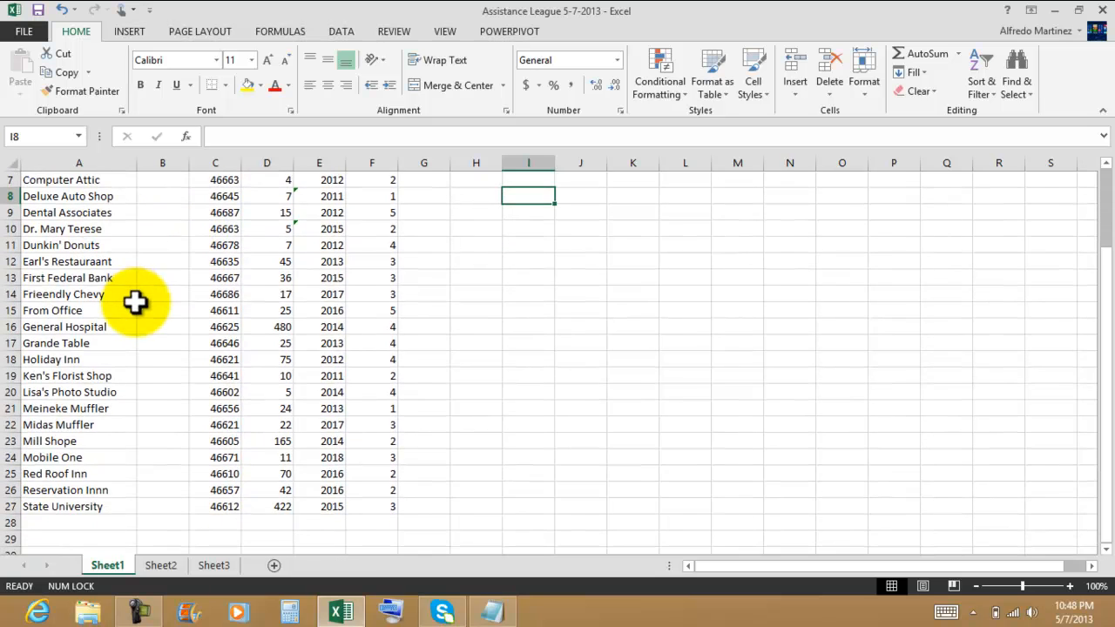
{"action": "scroll", "coordinate": [130, 296], "scroll_direction": "up", "scroll_amount": 2}
{"action": "scroll", "coordinate": [137, 296], "scroll_direction": "down", "scroll_amount": 1}
{"action": "scroll", "coordinate": [139, 295], "scroll_direction": "up", "scroll_amount": 1}
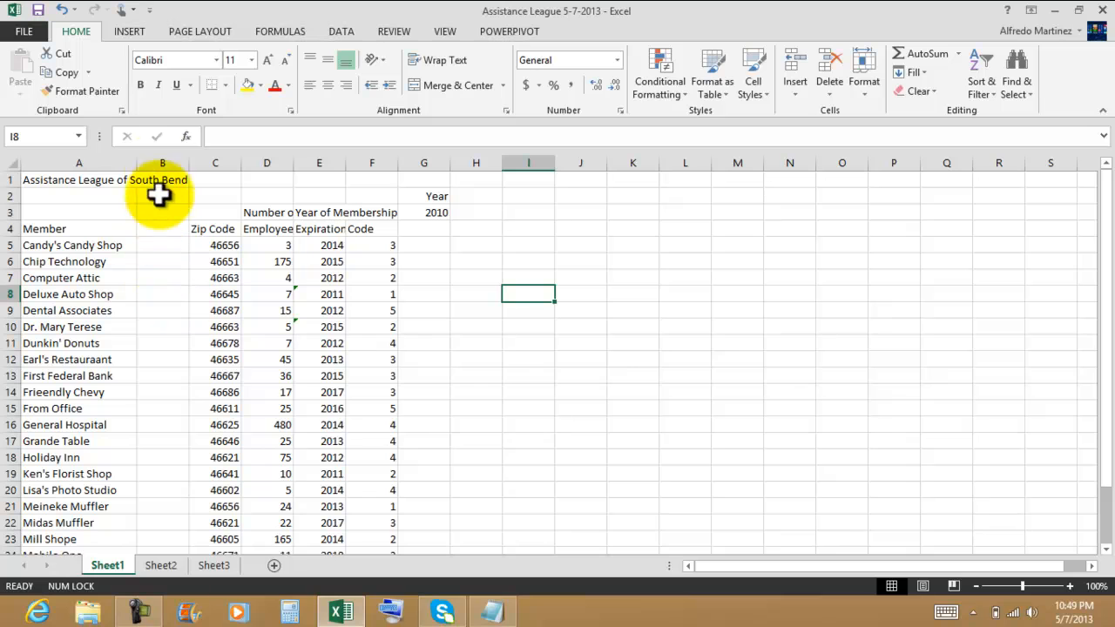
{"action": "left_click", "coordinate": [160, 159]}
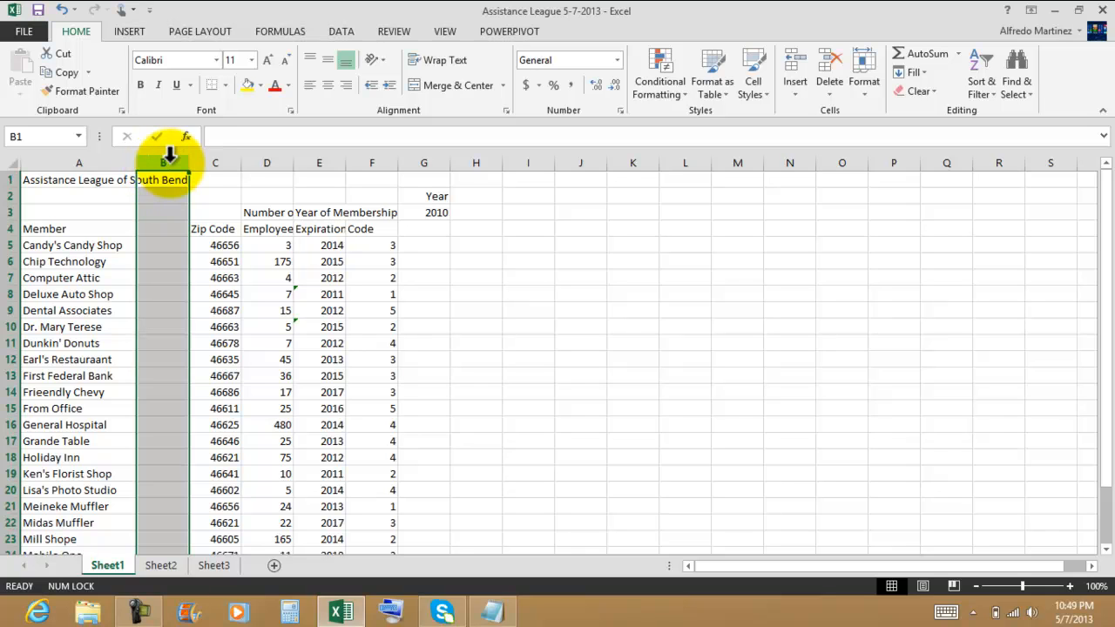
{"action": "left_click", "coordinate": [832, 87]}
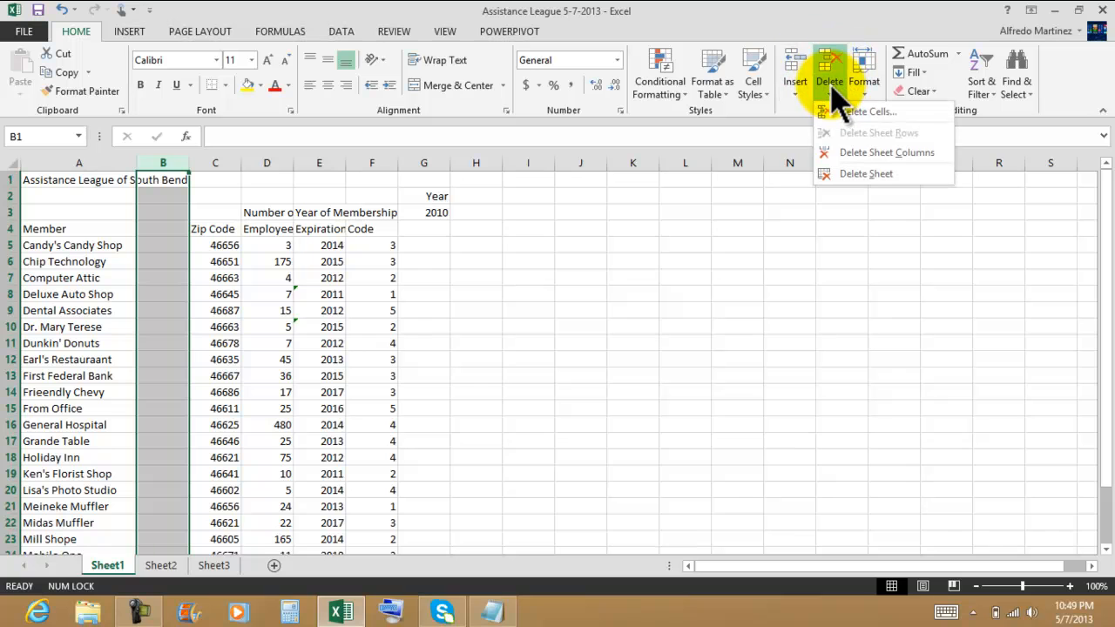
{"action": "left_click", "coordinate": [921, 155]}
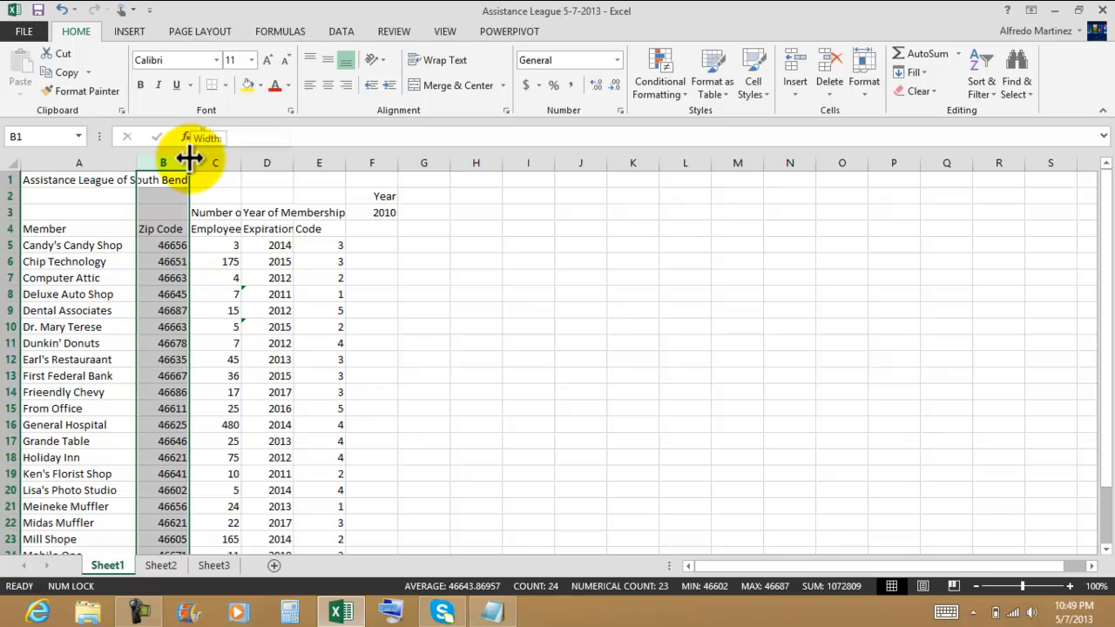
Step: Widen the Number of Employees, Year of Membership Expiration and Code columns to fit their headings
{"action": "left_click_drag", "start_coordinate": [190, 157], "coordinate": [312, 163]}
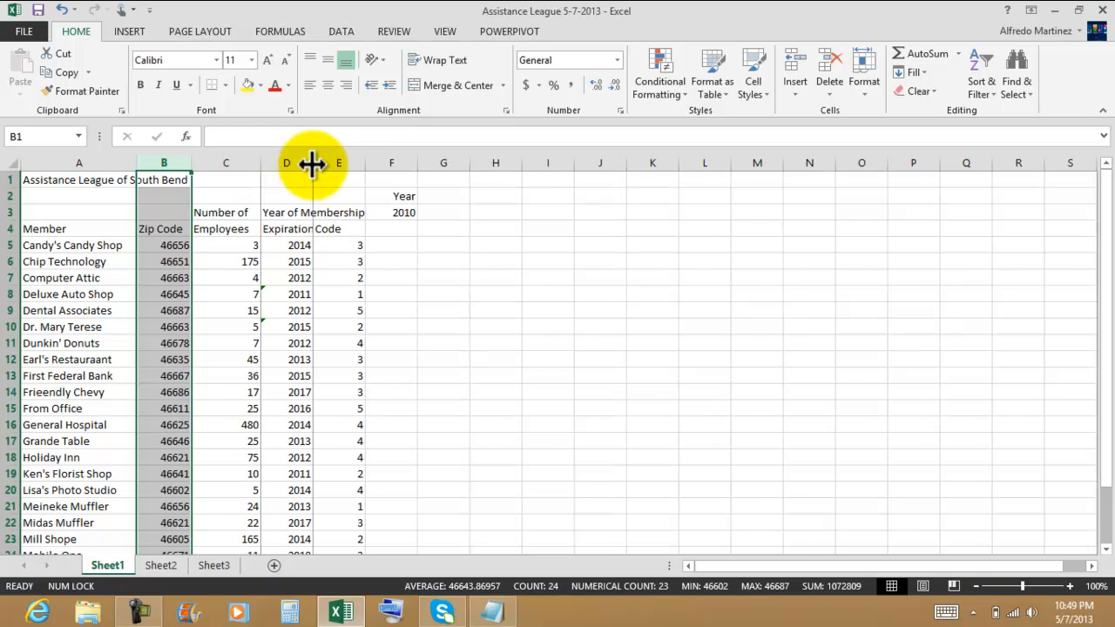
{"action": "double_click", "coordinate": [311, 163]}
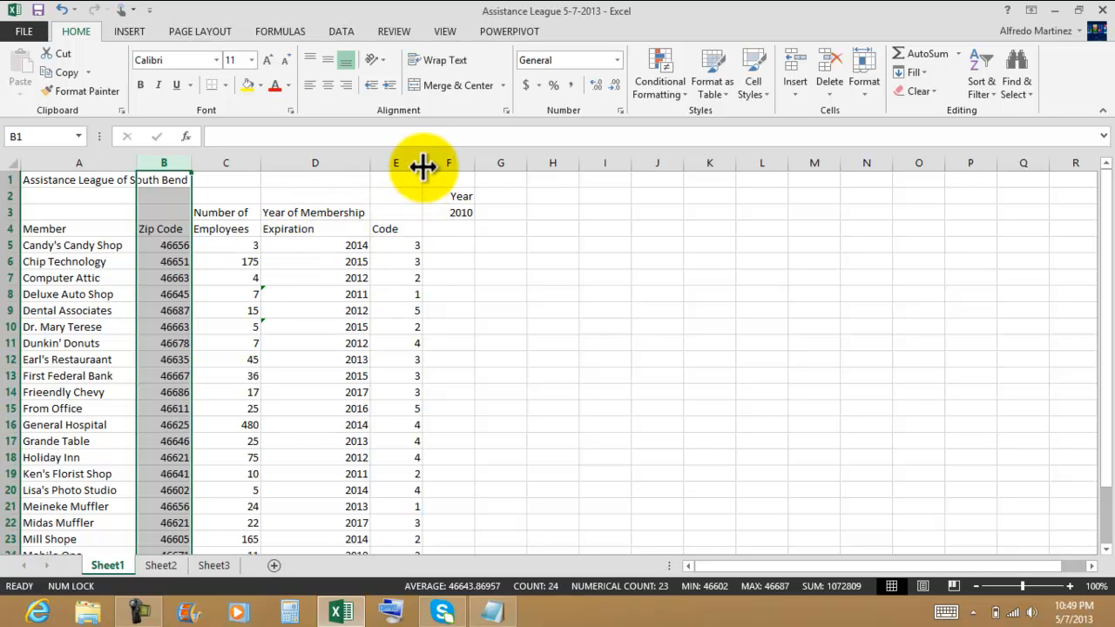
{"action": "left_click_drag", "start_coordinate": [420, 164], "coordinate": [414, 166]}
{"action": "left_click", "coordinate": [509, 291]}
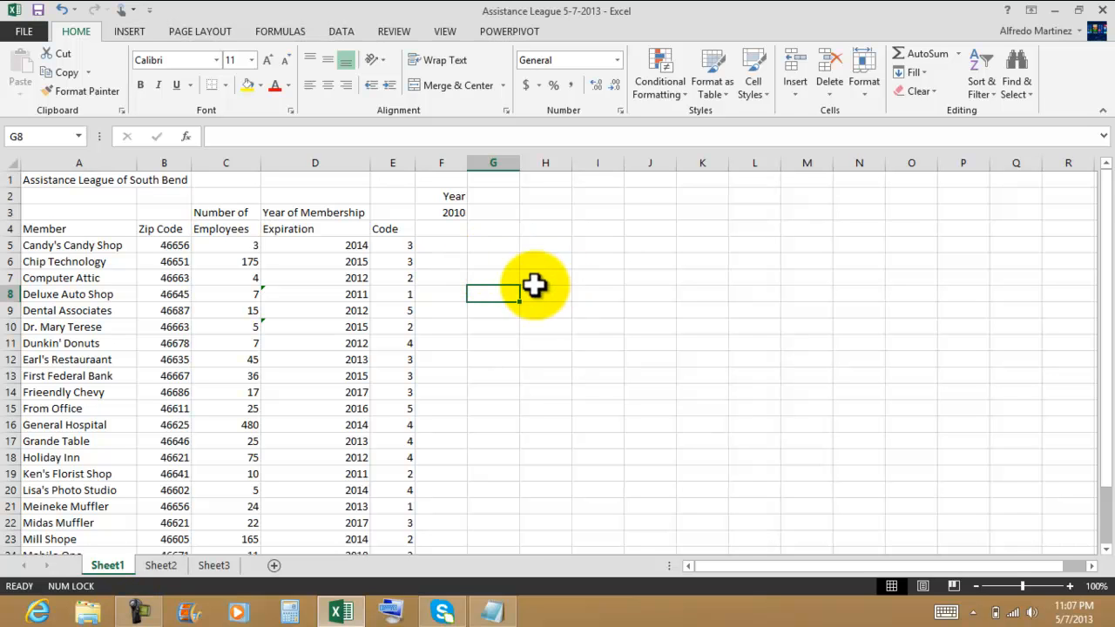
{"action": "scroll", "coordinate": [532, 285], "scroll_direction": "down", "scroll_amount": 5}
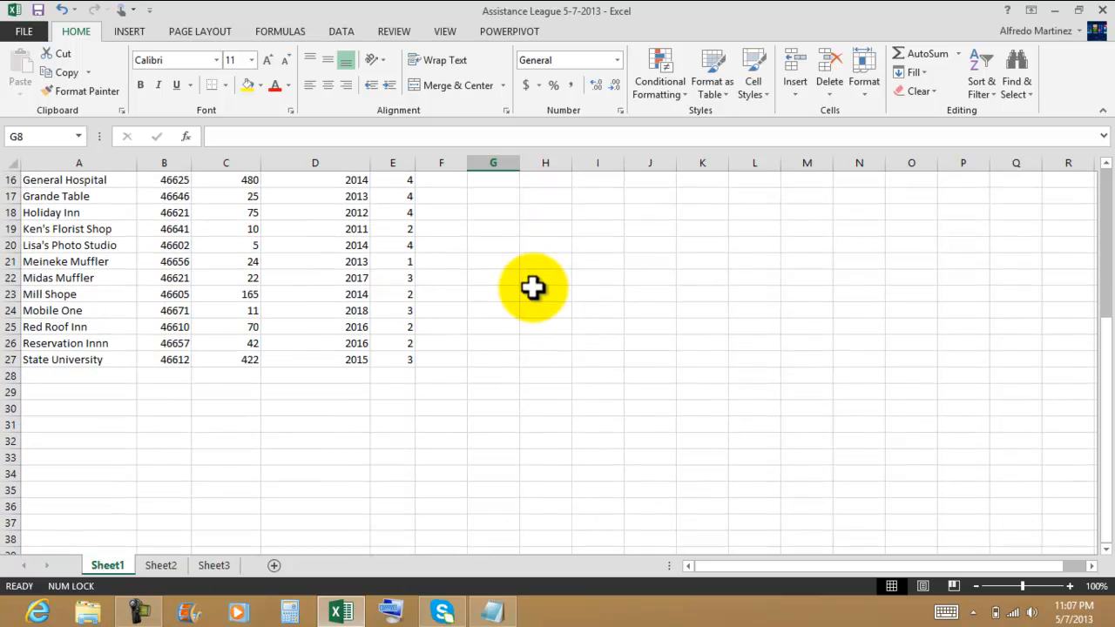
Step: Review the member list and the Zip Code column values
{"action": "scroll", "coordinate": [532, 288], "scroll_direction": "up", "scroll_amount": 1}
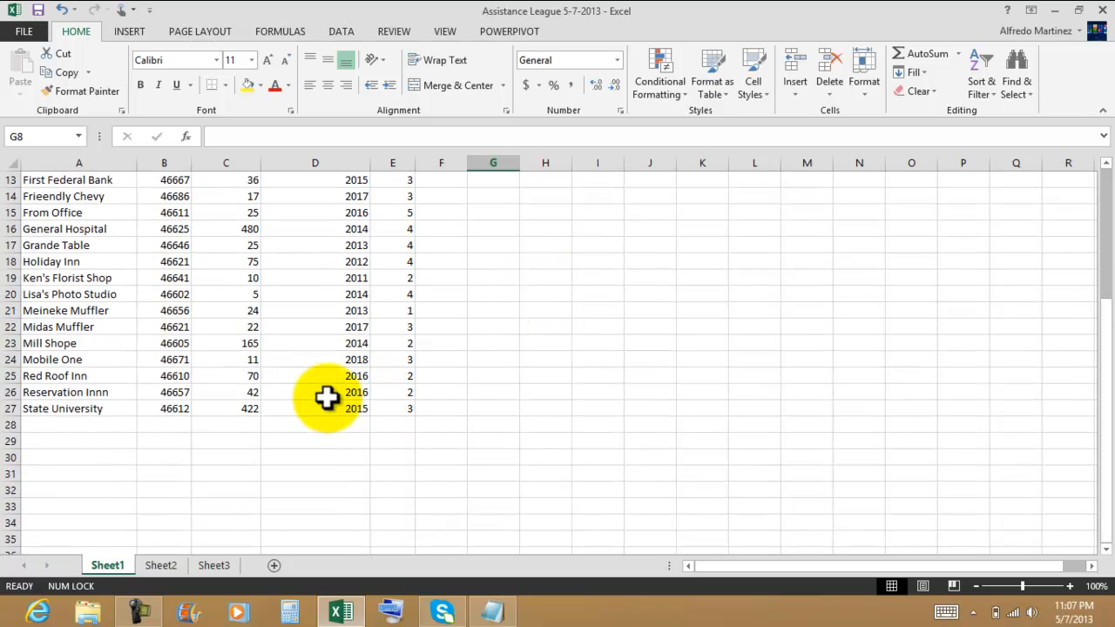
{"action": "left_click", "coordinate": [70, 411]}
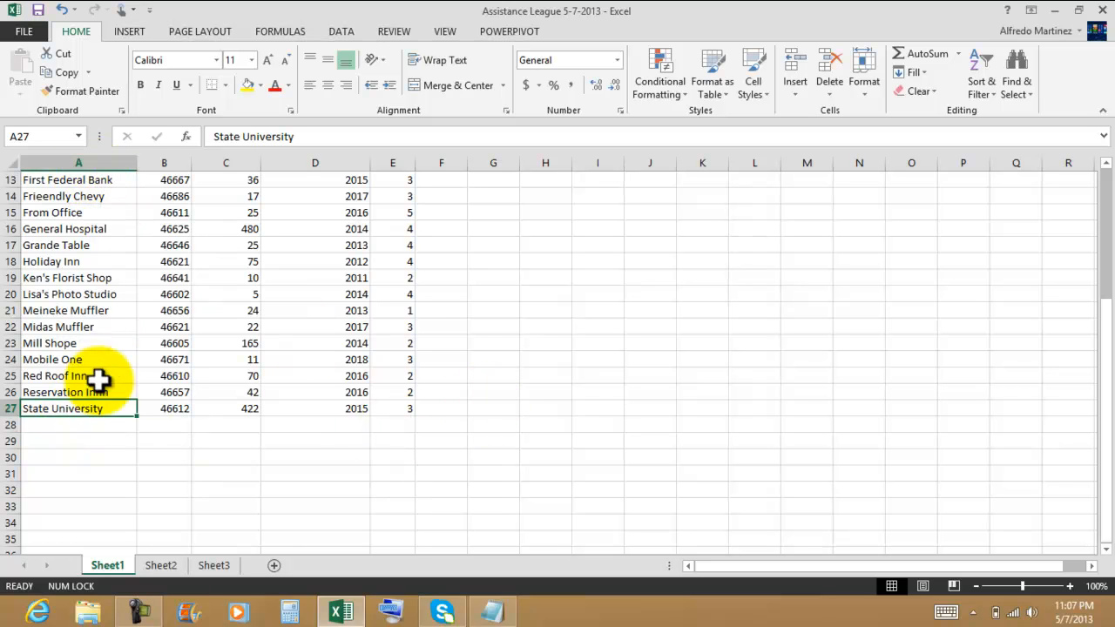
{"action": "scroll", "coordinate": [271, 403], "scroll_direction": "up", "scroll_amount": 4}
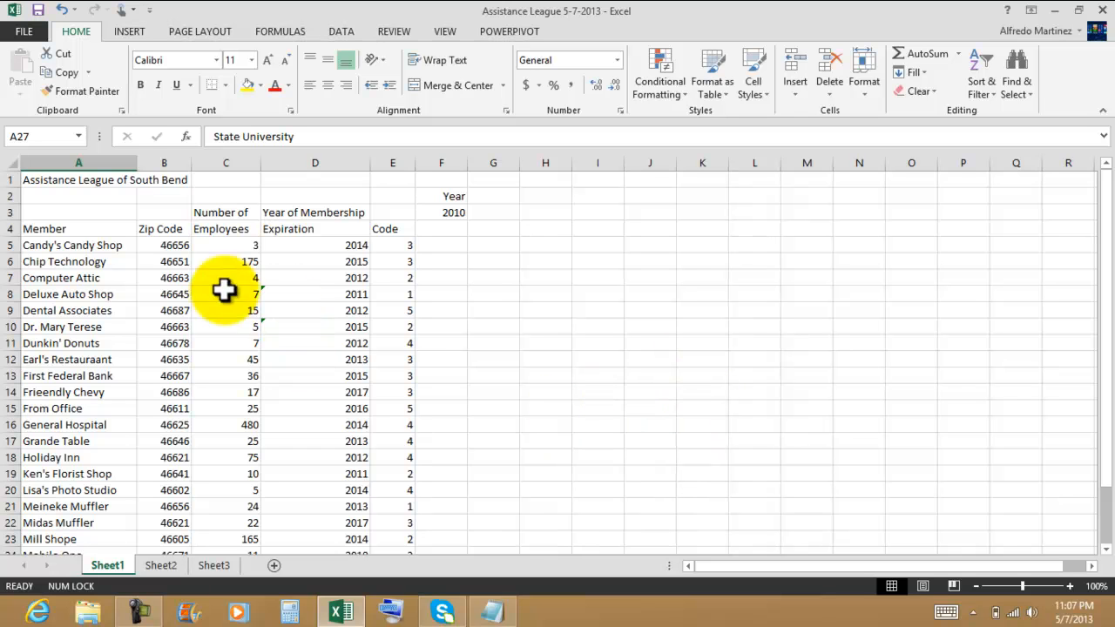
{"action": "left_click", "coordinate": [170, 244]}
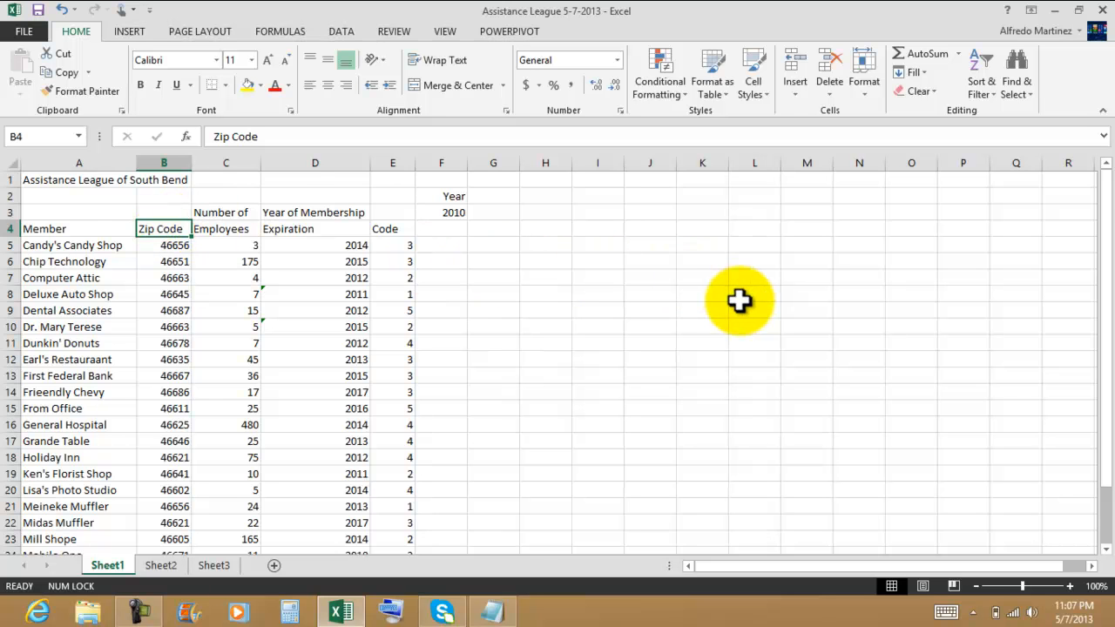
{"action": "scroll", "coordinate": [738, 300], "scroll_direction": "down", "scroll_amount": 1}
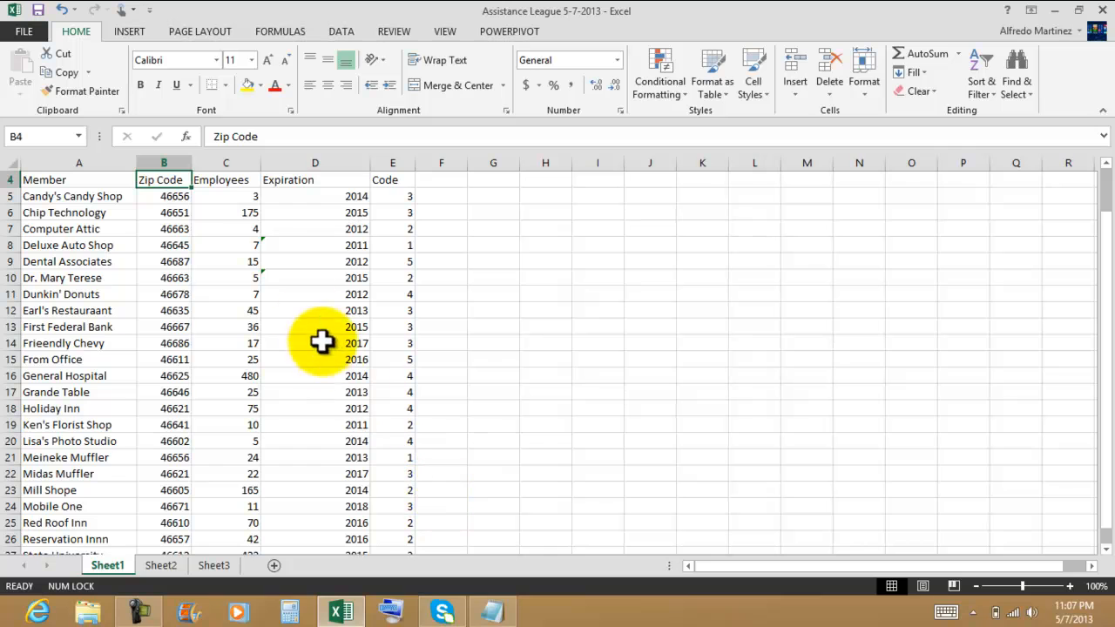
{"action": "left_click", "coordinate": [167, 196]}
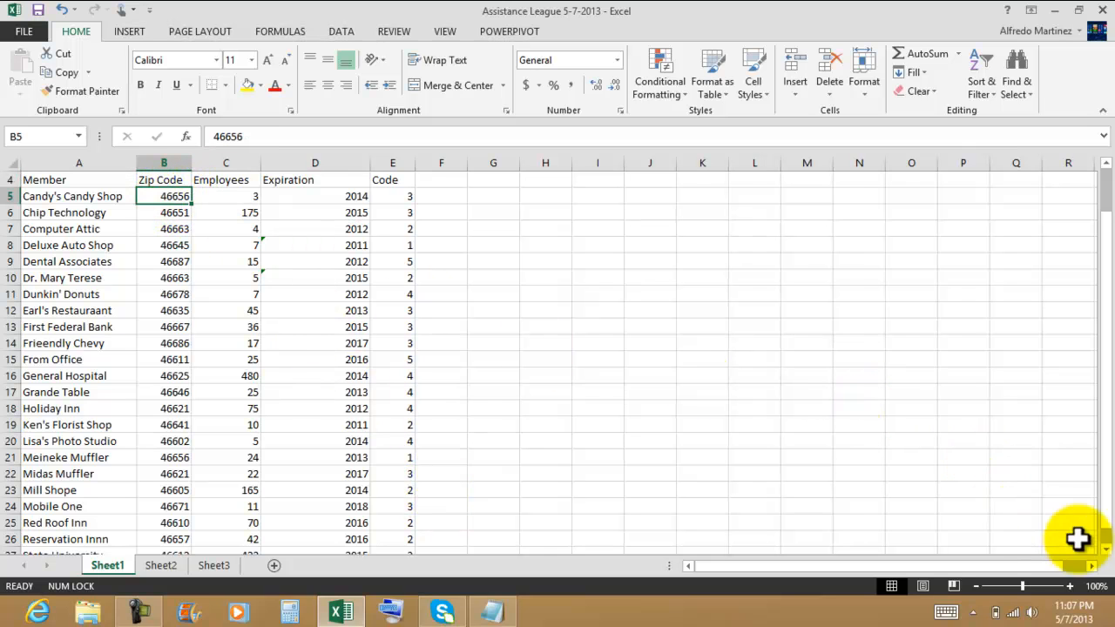
{"action": "left_click", "coordinate": [1105, 550]}
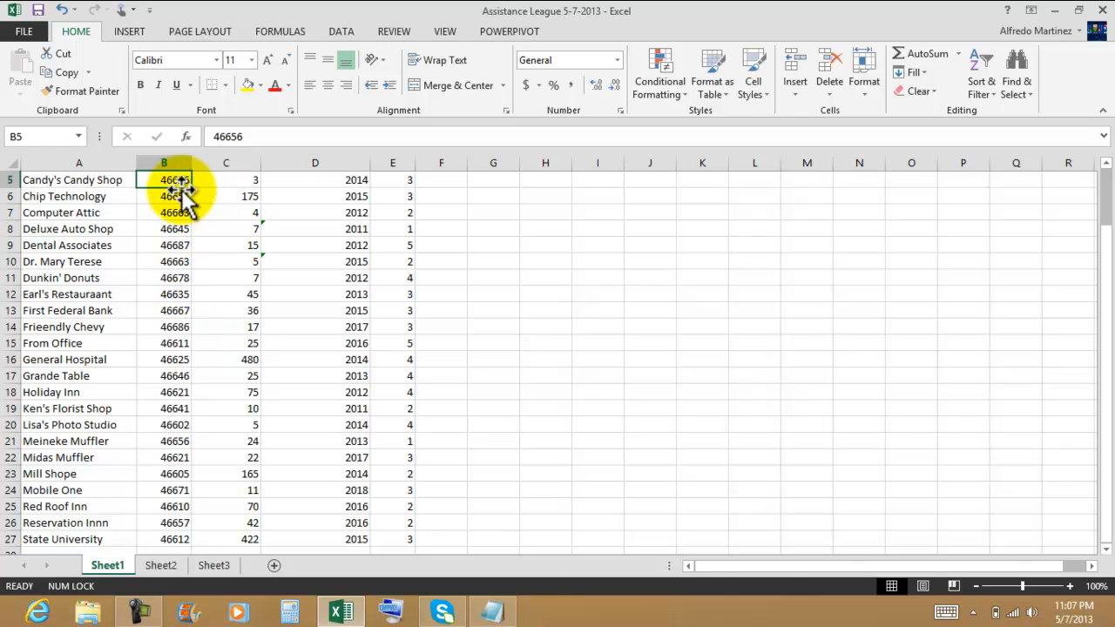
{"action": "left_click_drag", "start_coordinate": [169, 180], "coordinate": [177, 538]}
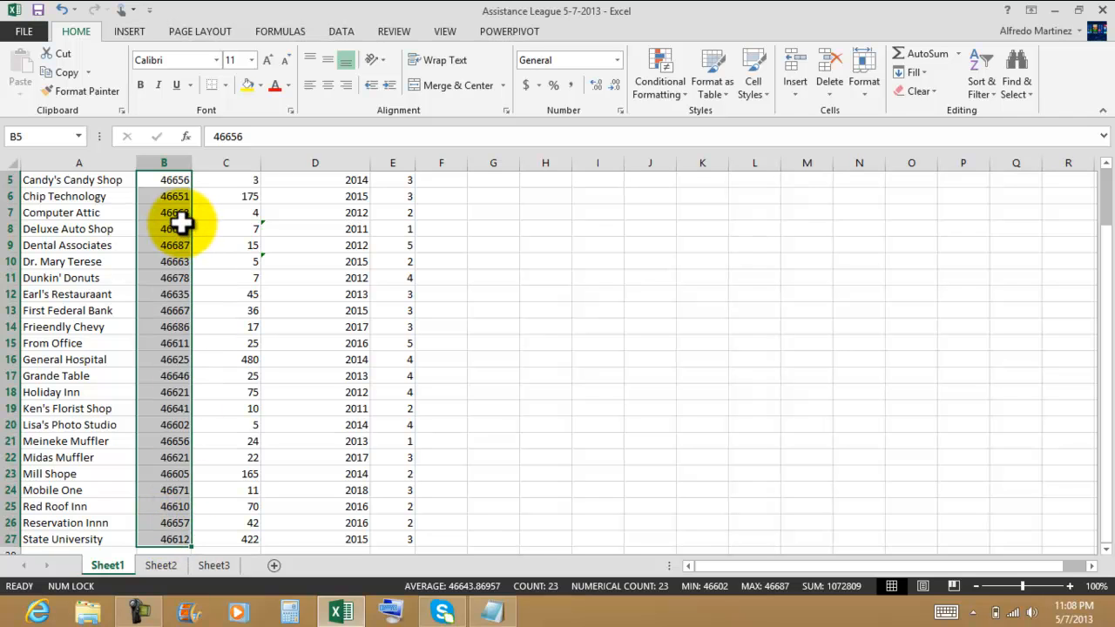
{"action": "left_click", "coordinate": [544, 215]}
Step: Enter a ZIP Code heading in J5 with the criteria values 46663 and 46612 below it
{"action": "left_click", "coordinate": [664, 183]}
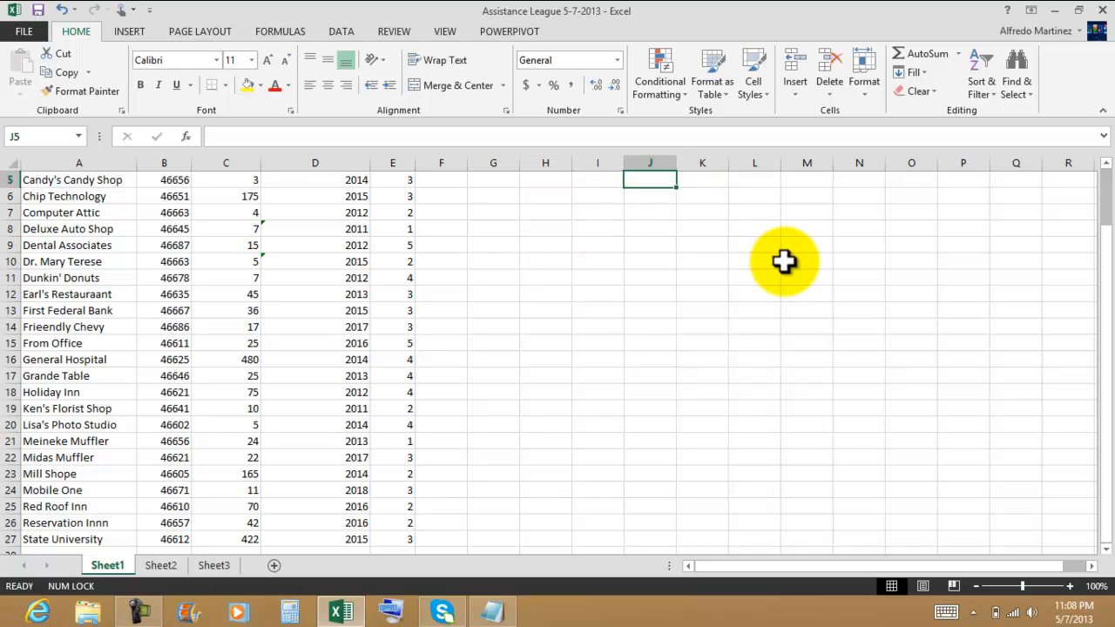
{"action": "type", "text": "ZIP "}
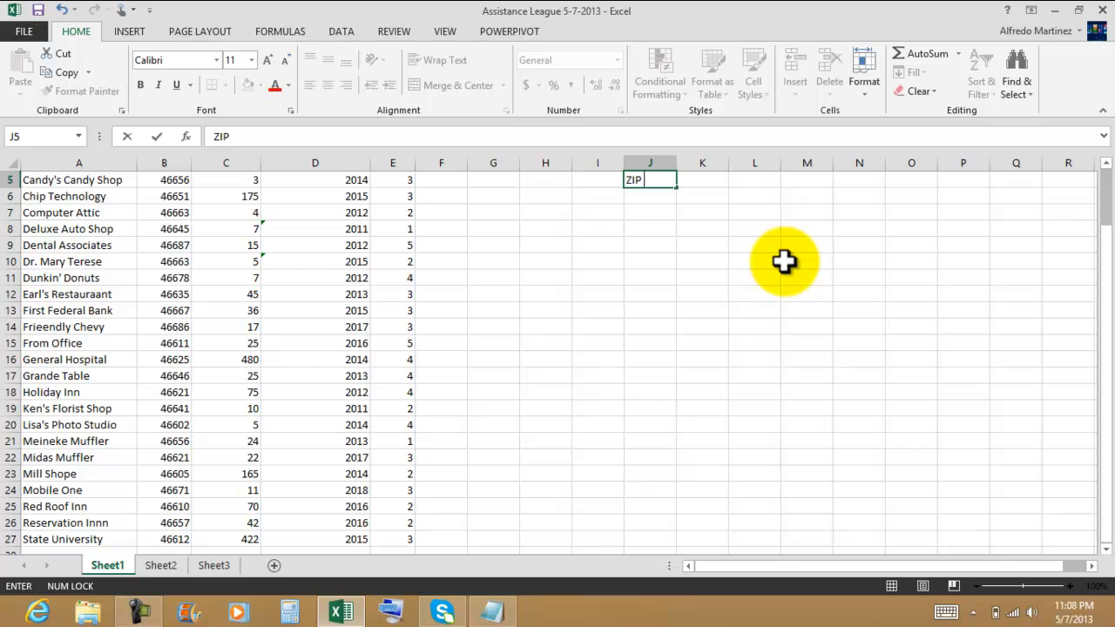
{"action": "type", "text": "Code"}
{"action": "key", "text": "Return"}
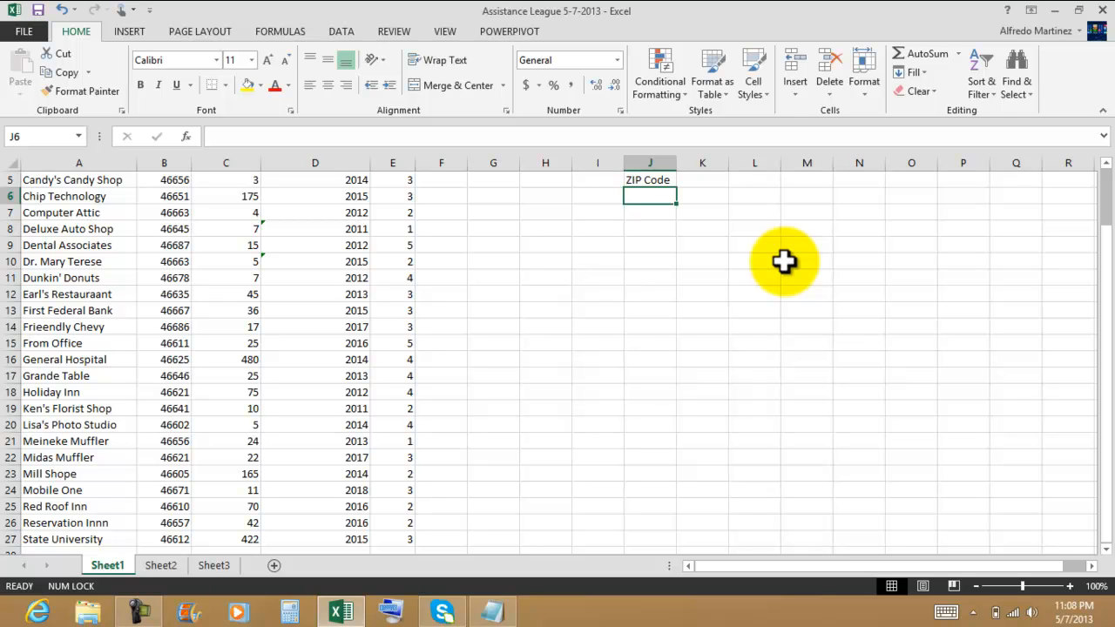
{"action": "type", "text": "4"}
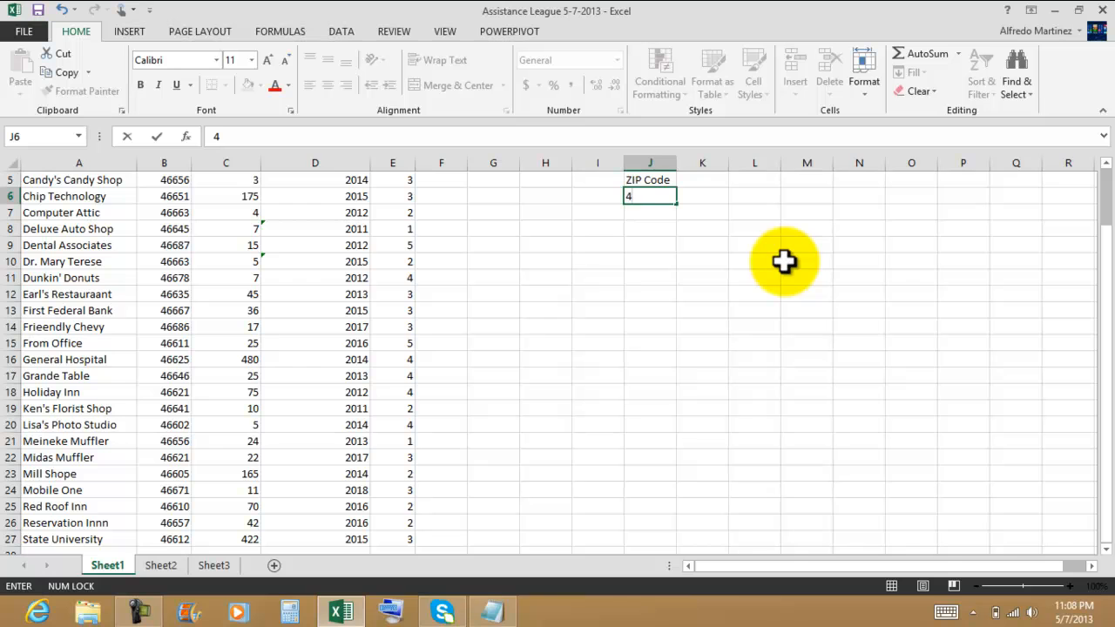
{"action": "type", "text": "6663"}
{"action": "key", "text": "Return"}
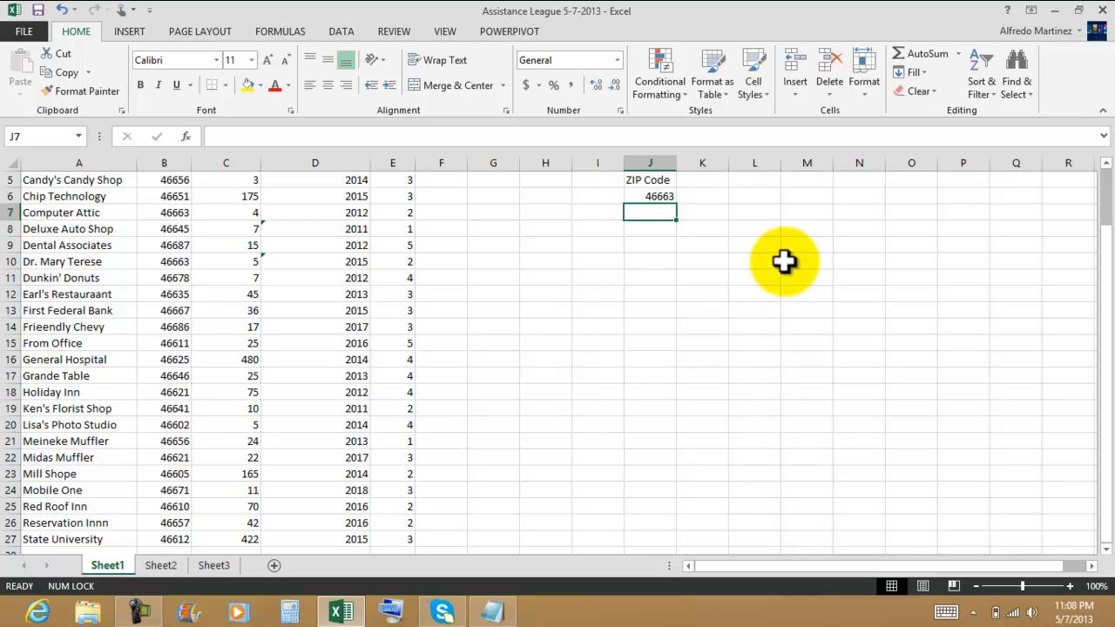
{"action": "type", "text": "46"}
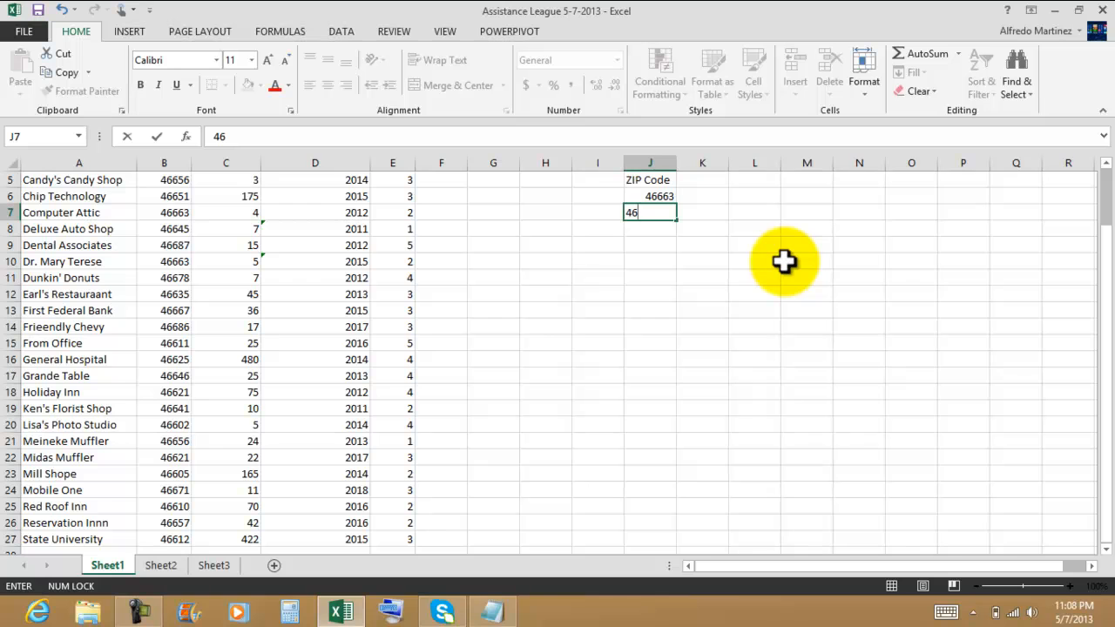
{"action": "type", "text": "612"}
{"action": "key", "text": "Return"}
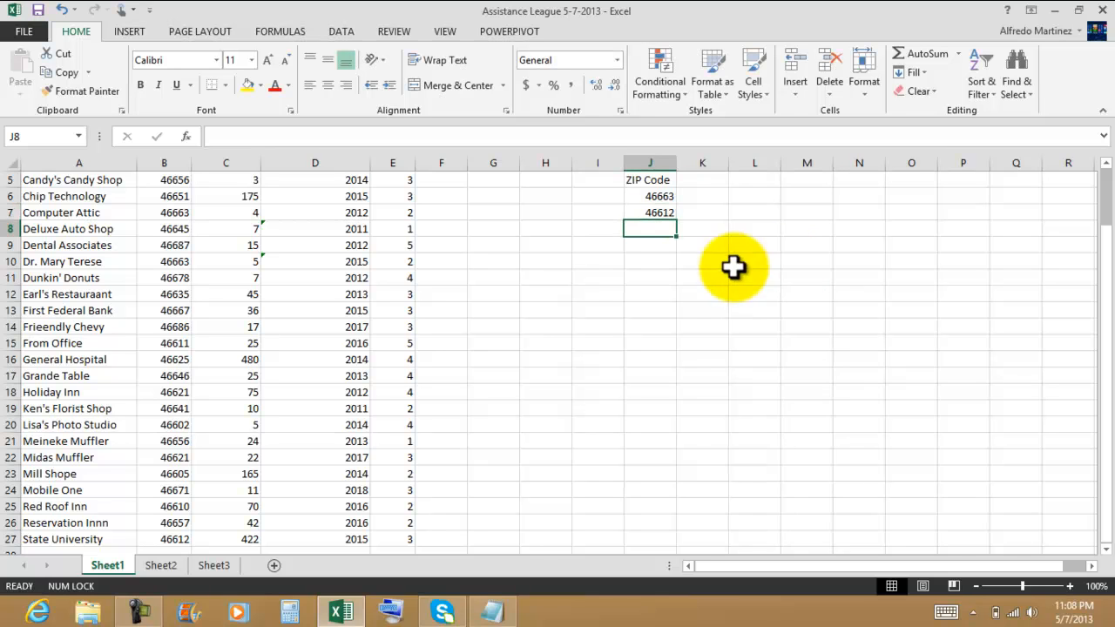
Step: Start a Between highlight rule for the zip codes in B5:B27 and set its first value to 46663
{"action": "left_click", "coordinate": [660, 196]}
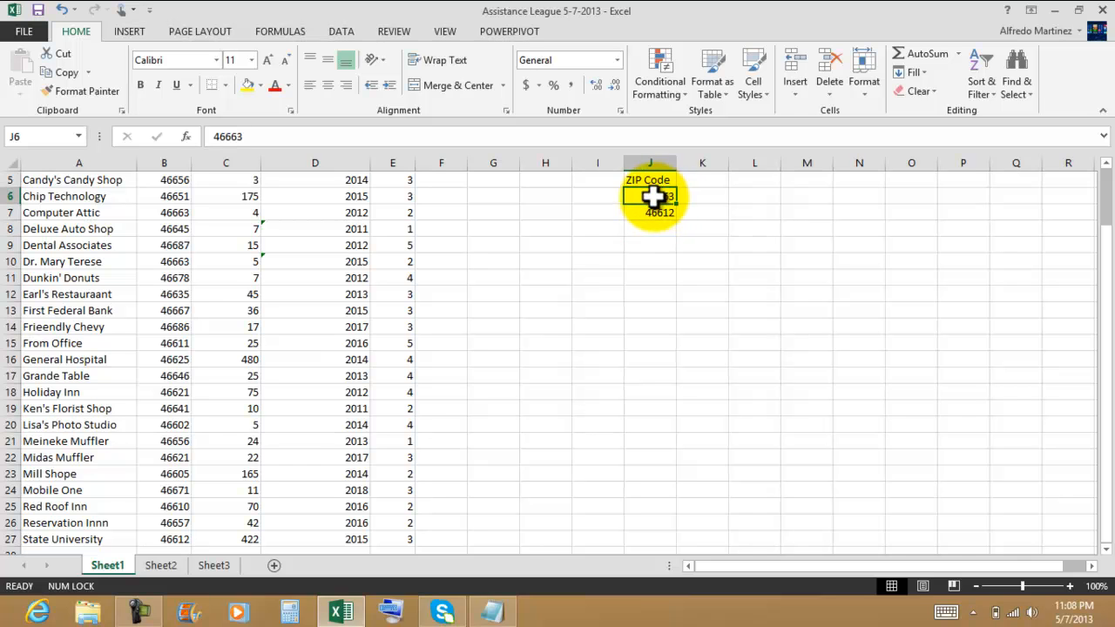
{"action": "left_click", "coordinate": [654, 273]}
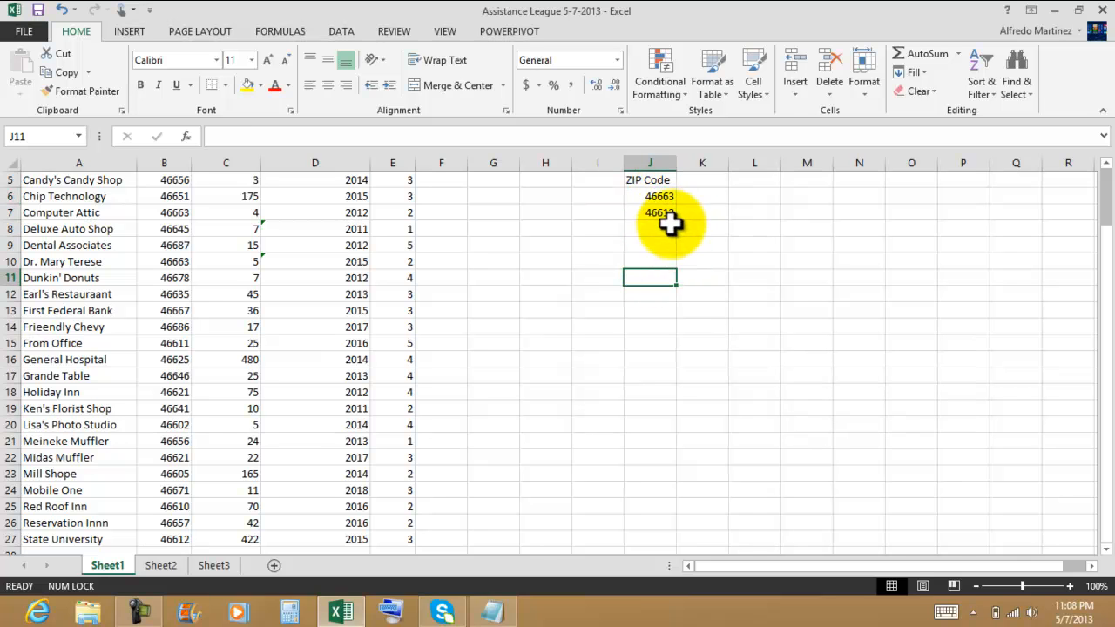
{"action": "left_click_drag", "start_coordinate": [182, 179], "coordinate": [187, 541]}
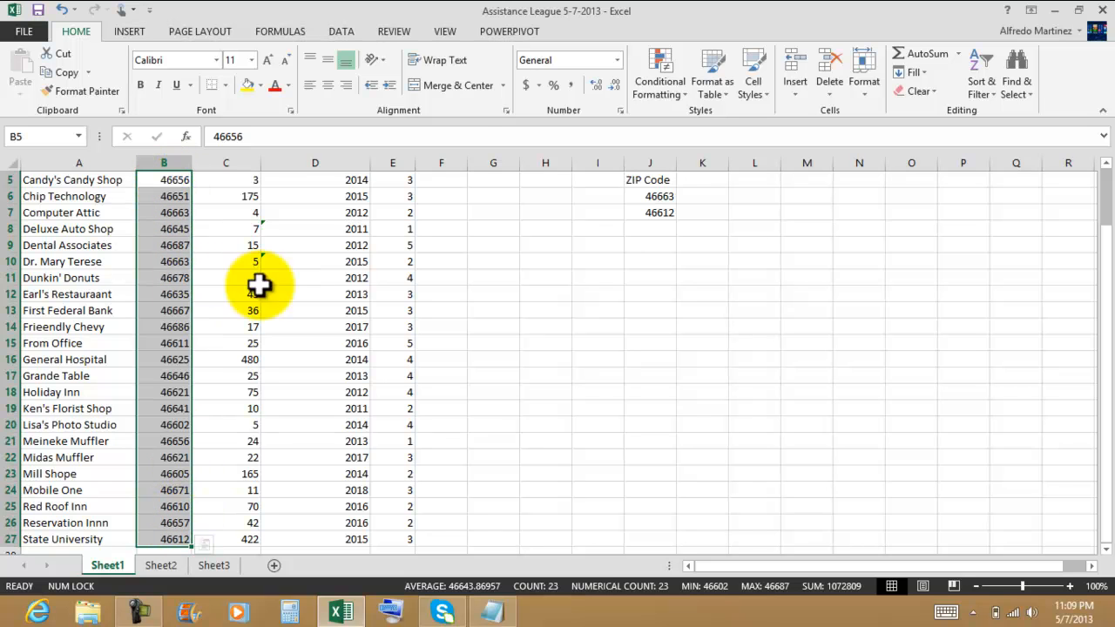
{"action": "left_click", "coordinate": [682, 107]}
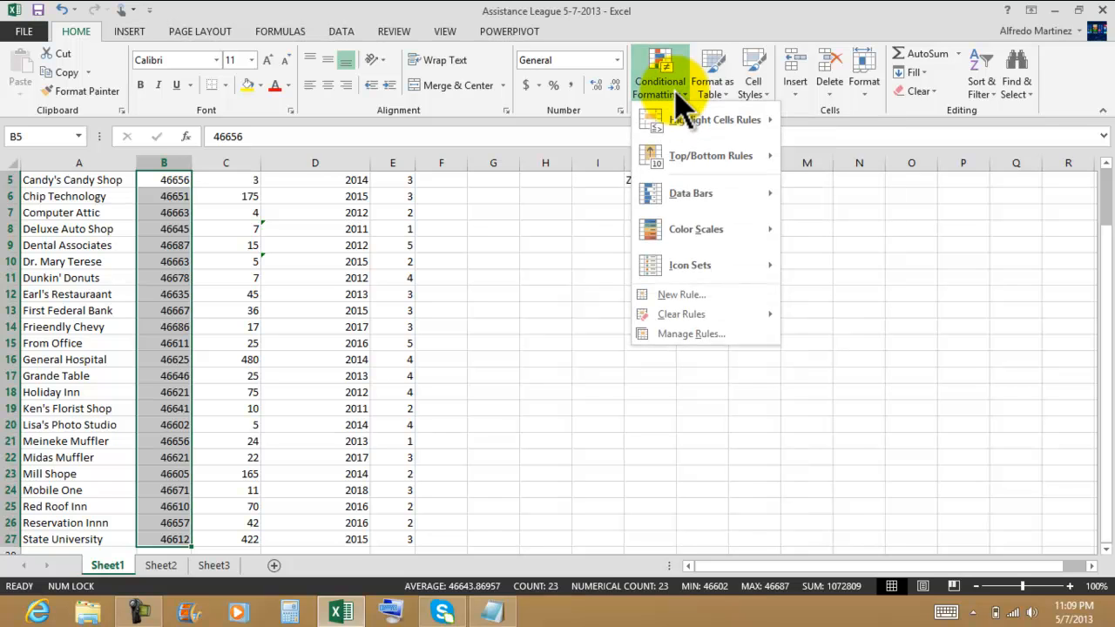
{"action": "mouse_move", "coordinate": [697, 137]}
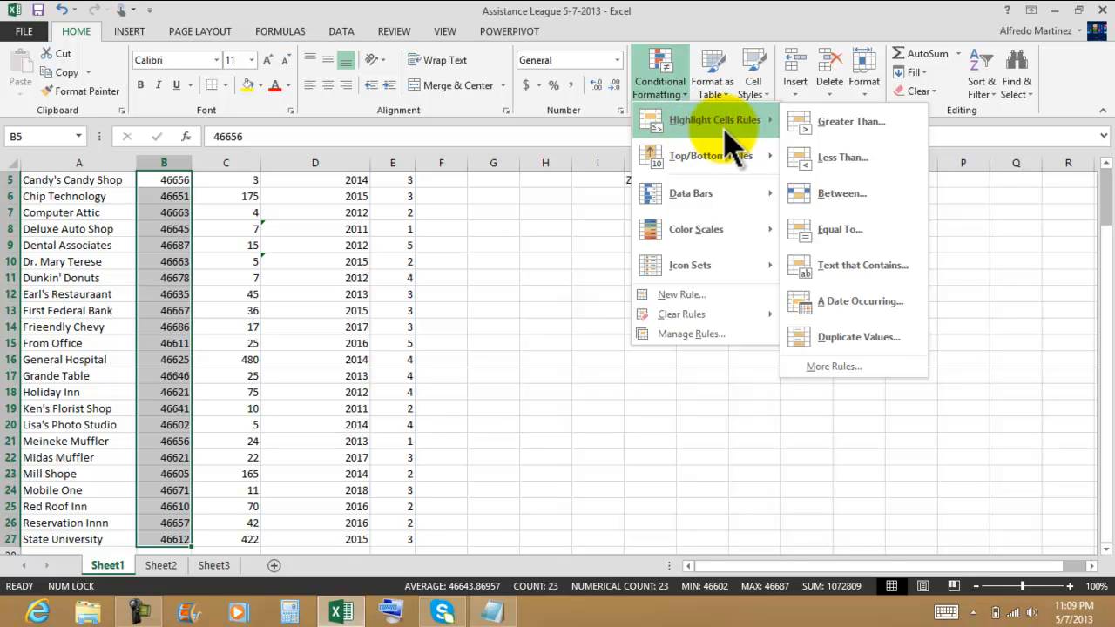
{"action": "left_click", "coordinate": [852, 198]}
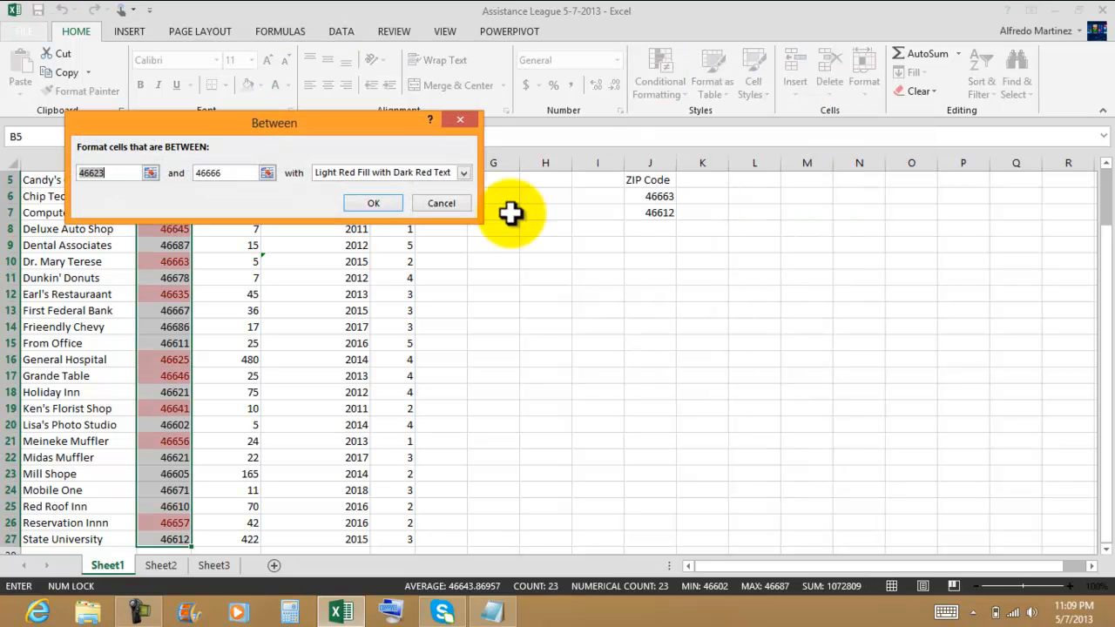
{"action": "left_click_drag", "start_coordinate": [326, 130], "coordinate": [341, 88]}
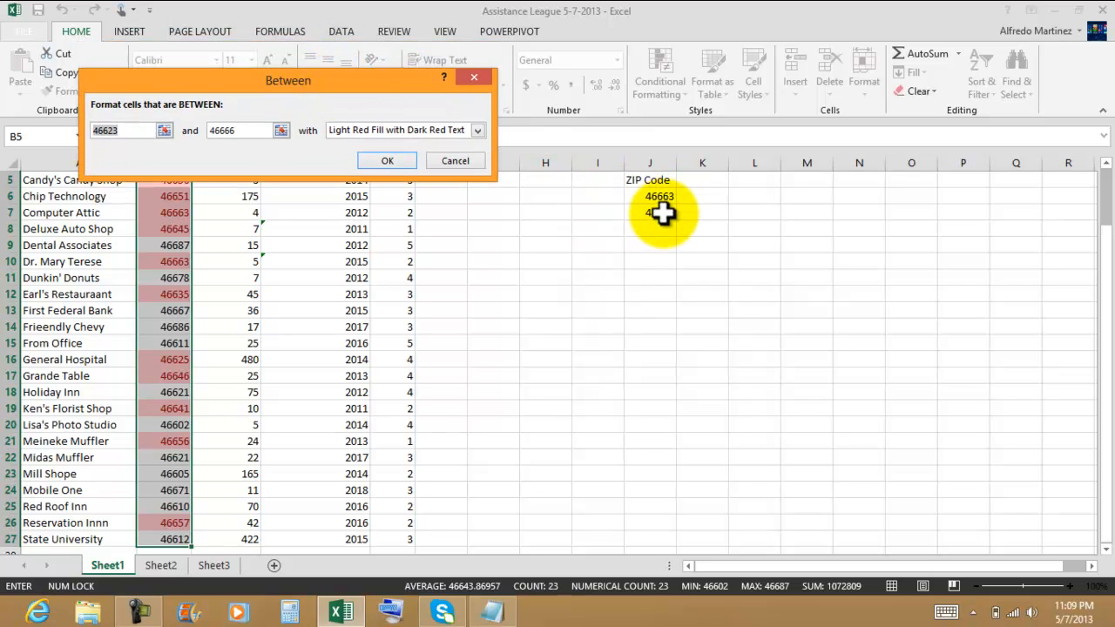
{"action": "left_click", "coordinate": [135, 130]}
{"action": "key", "text": "BackSpace"}
{"action": "key", "text": "BackSpace"}
{"action": "key", "text": "BackSpace"}
{"action": "key", "text": "BackSpace"}
{"action": "key", "text": "BackSpace"}
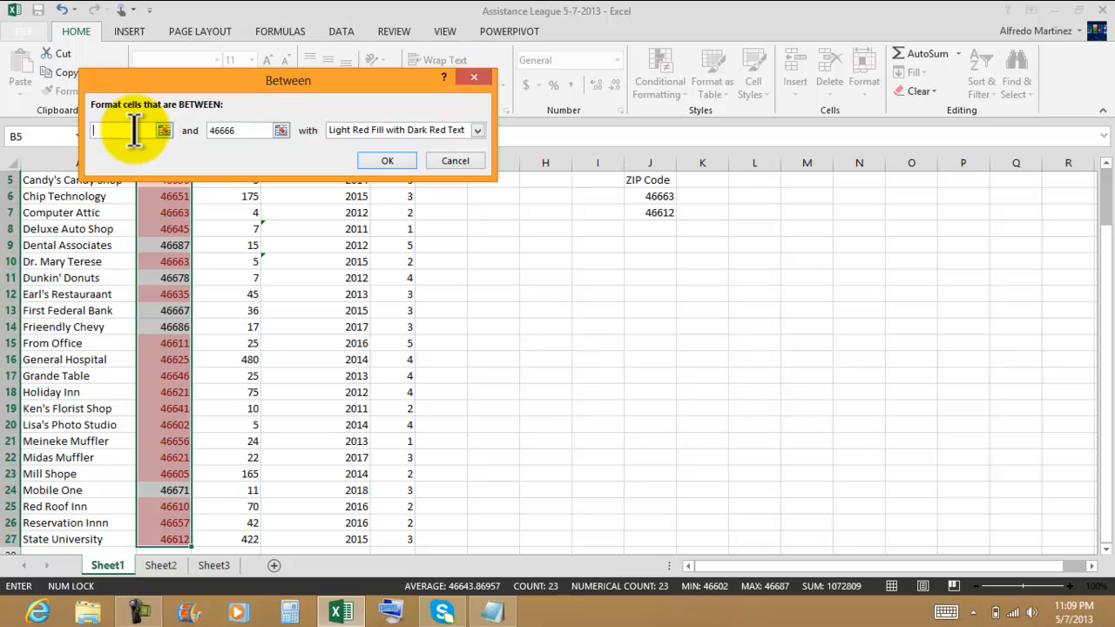
{"action": "type", "text": "46663"}
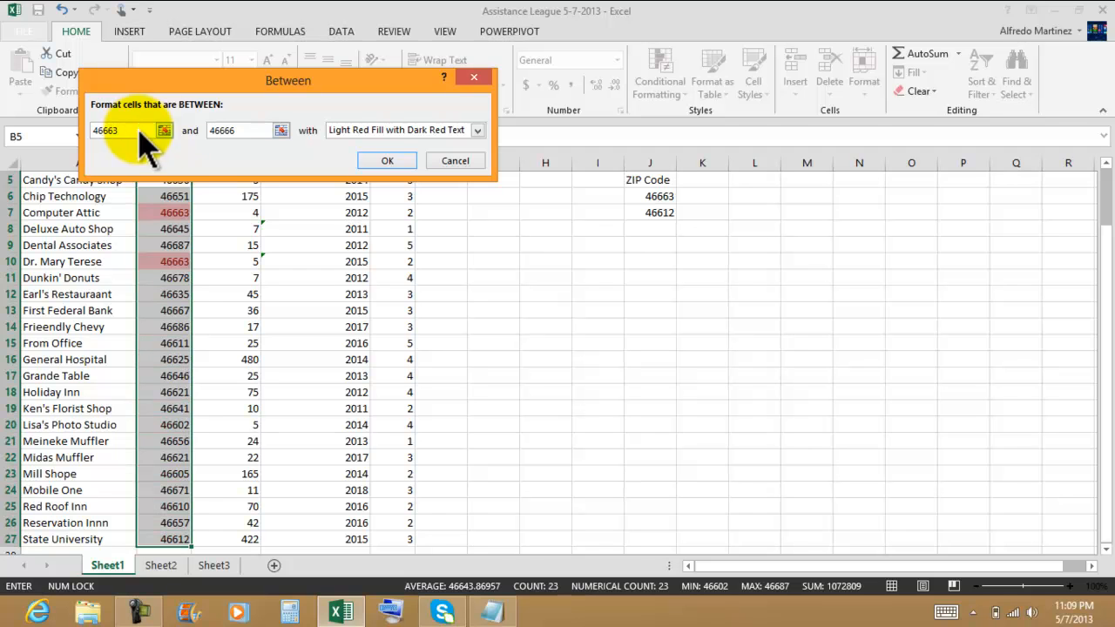
Step: Set the rule's second value to 46612 and apply it with Light Red Fill with Dark Red Text
{"action": "left_click", "coordinate": [251, 129]}
{"action": "left_click_drag", "start_coordinate": [251, 129], "coordinate": [195, 130]}
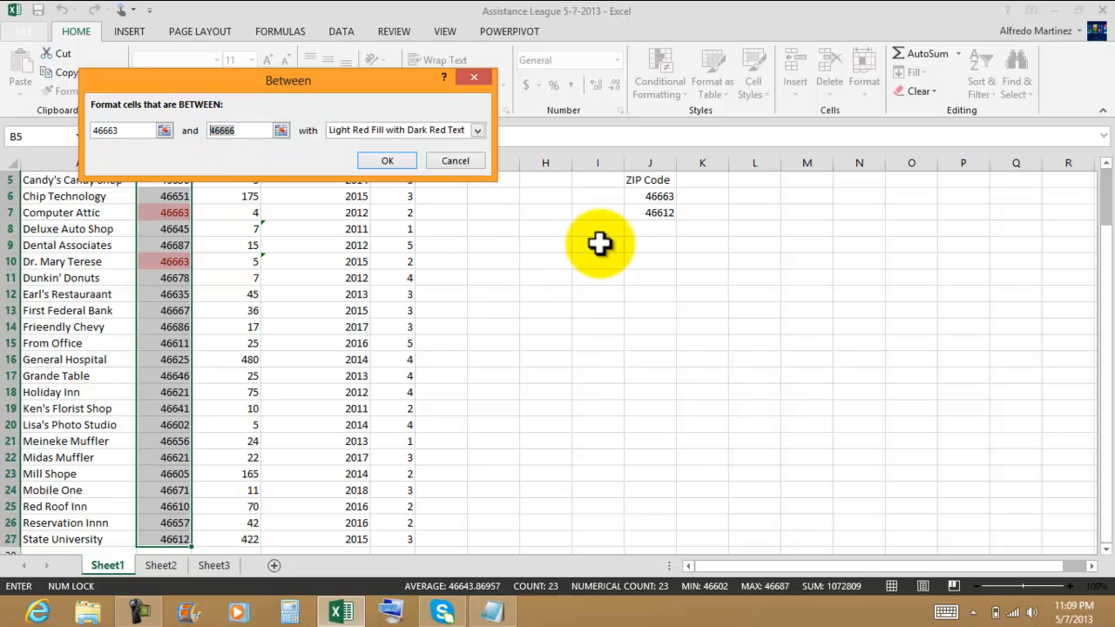
{"action": "type", "text": "46612"}
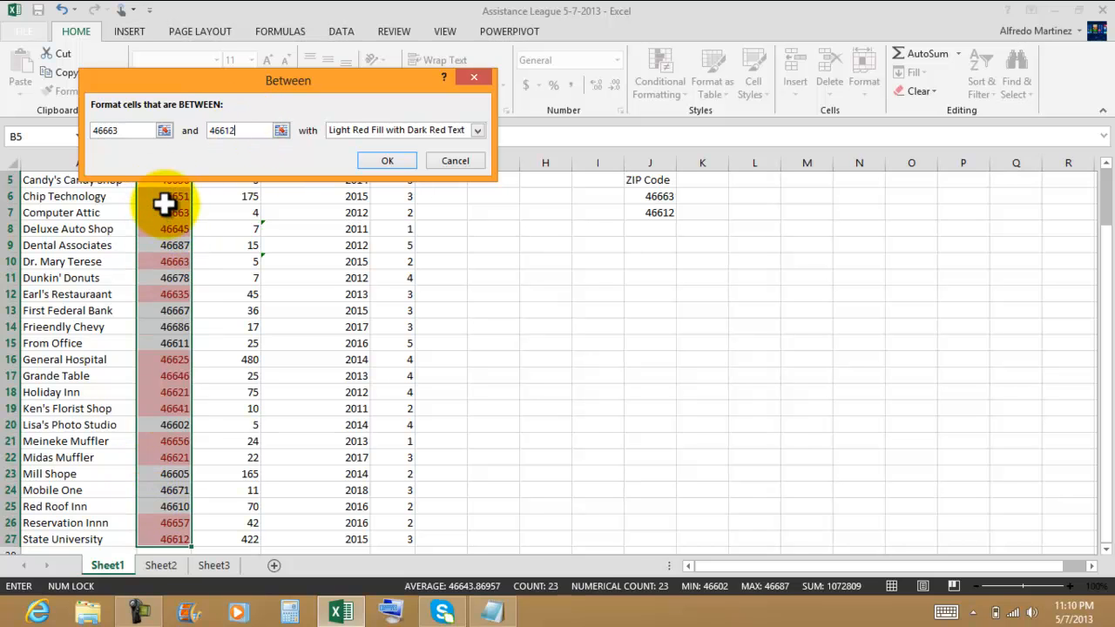
{"action": "left_click_drag", "start_coordinate": [445, 78], "coordinate": [397, 44]}
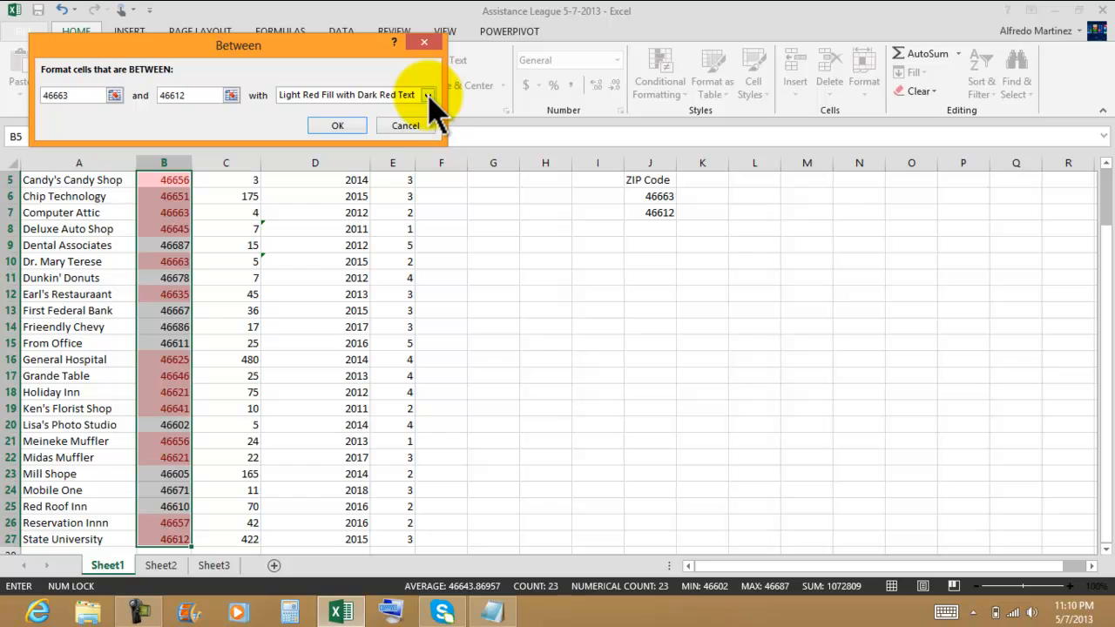
{"action": "left_click", "coordinate": [342, 127]}
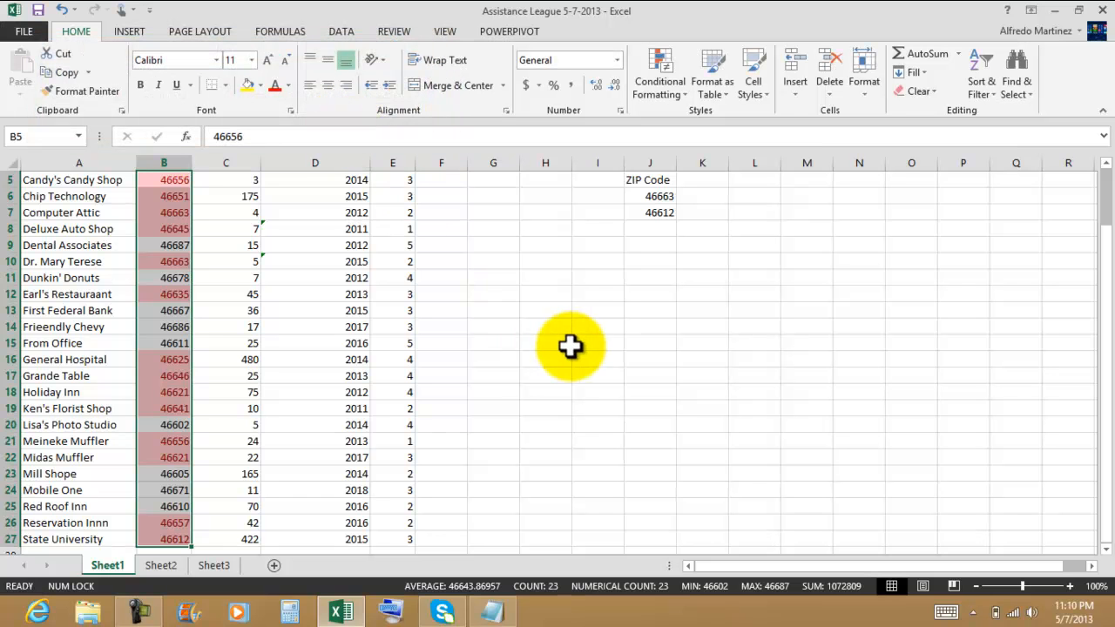
Step: Apply the Bad cell style to the ZIP Code criteria cells J5:J7
{"action": "left_click", "coordinate": [481, 309]}
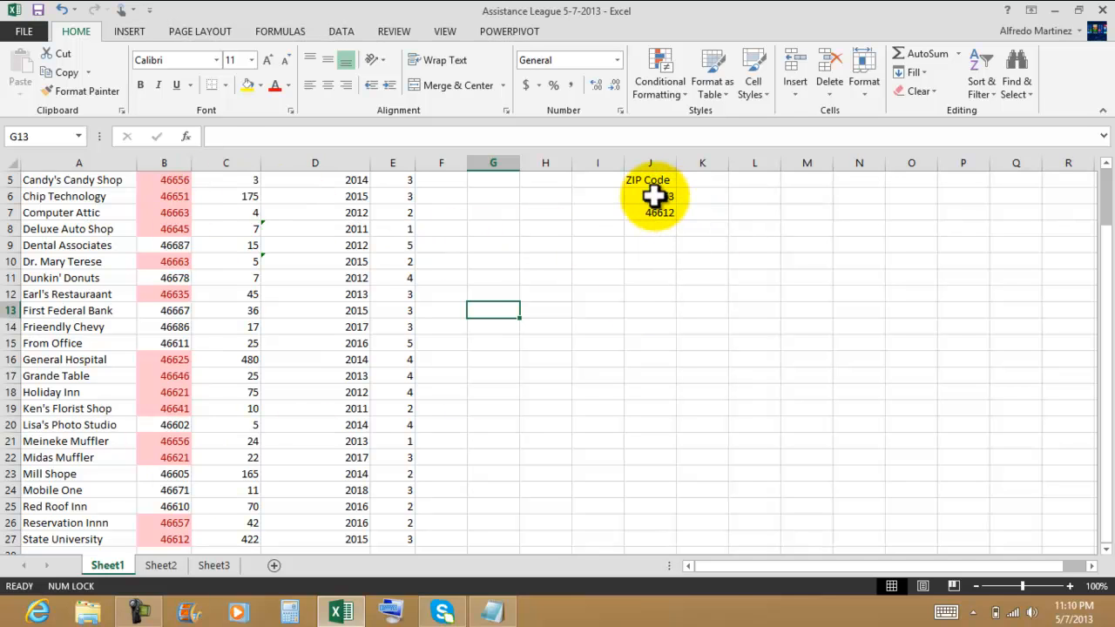
{"action": "left_click_drag", "start_coordinate": [652, 179], "coordinate": [650, 214]}
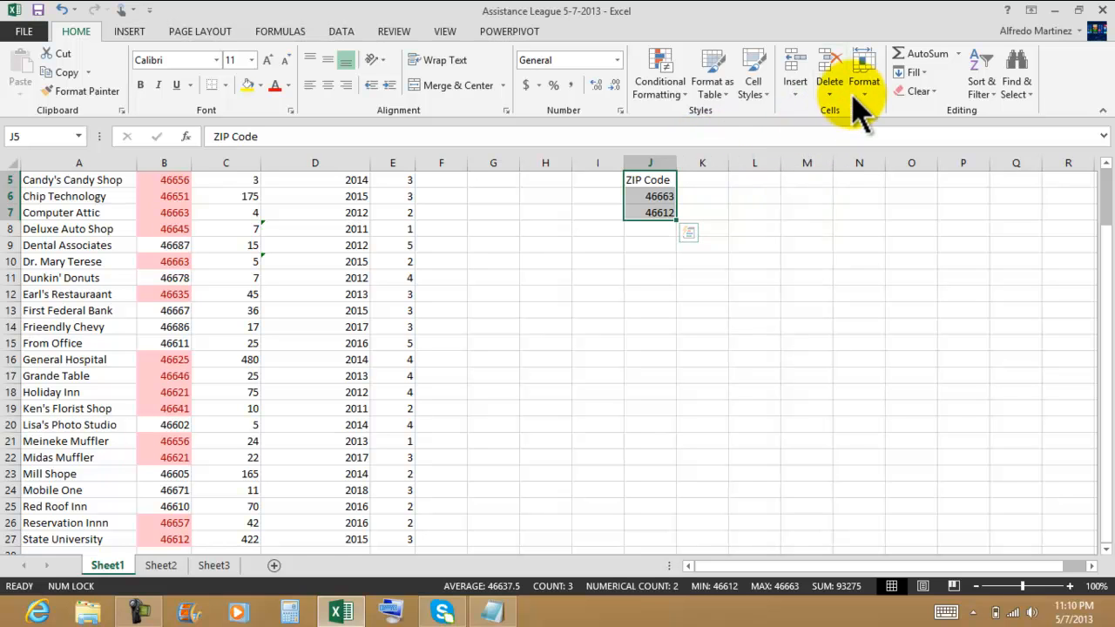
{"action": "left_click", "coordinate": [762, 92]}
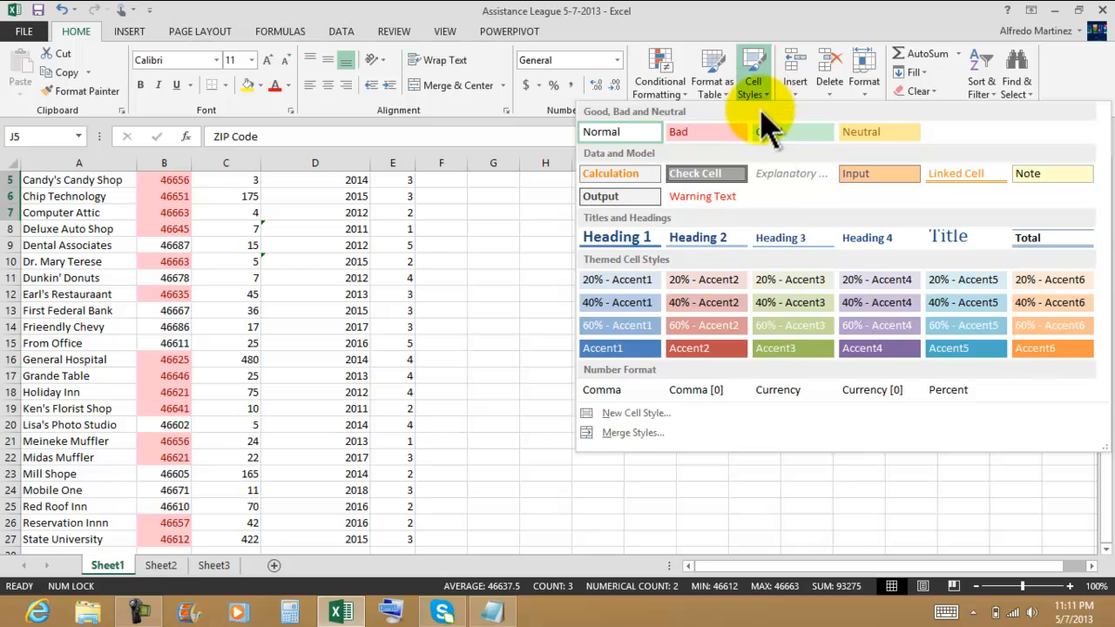
{"action": "left_click", "coordinate": [707, 131]}
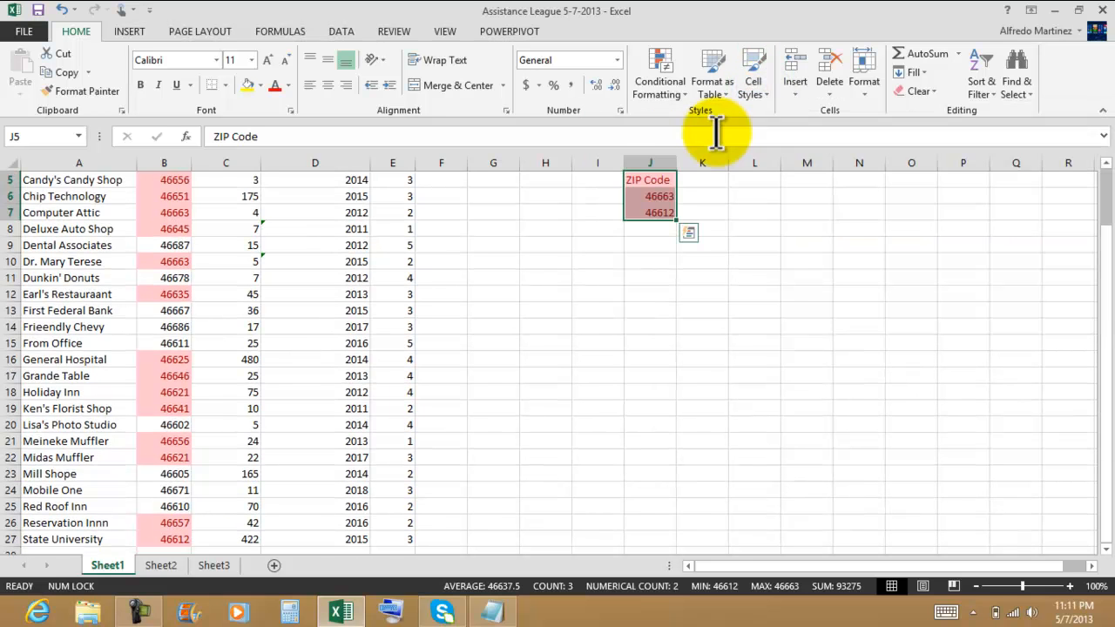
{"action": "left_click", "coordinate": [766, 292]}
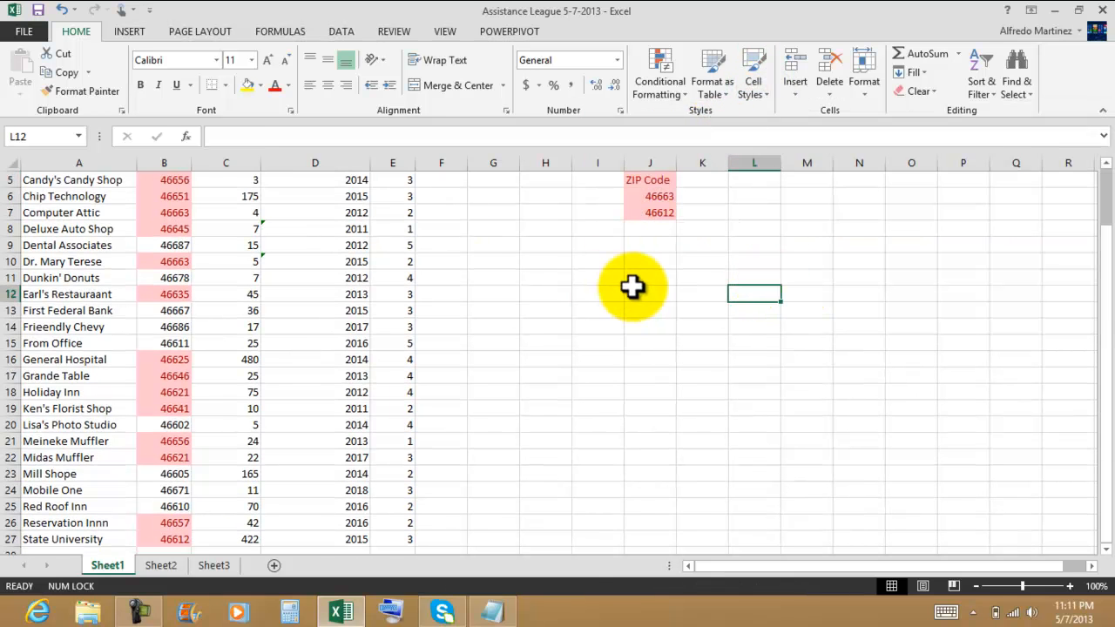
{"action": "left_click", "coordinate": [1106, 165]}
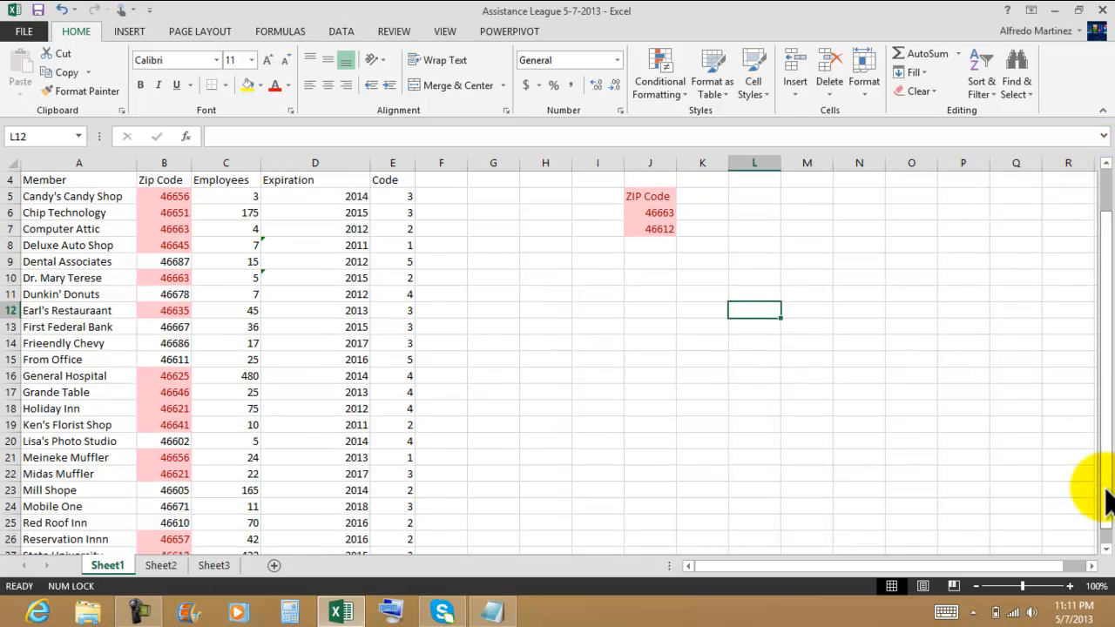
{"action": "left_click", "coordinate": [1105, 550]}
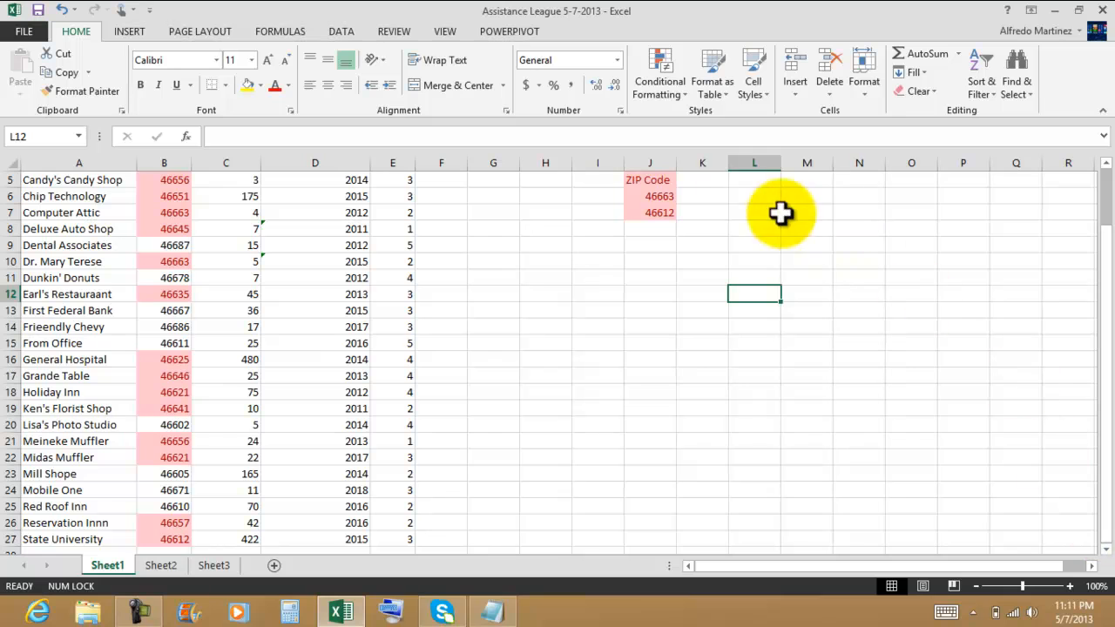
Step: Enter the heading Employees in K5 and autofit column K to its contents
{"action": "left_click", "coordinate": [713, 182]}
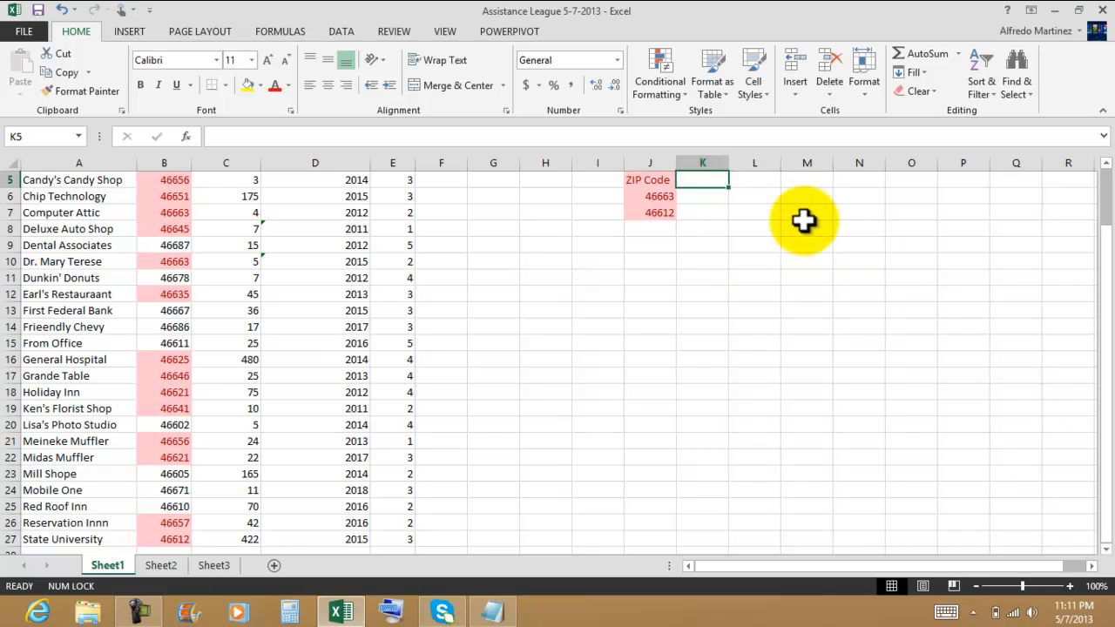
{"action": "type", "text": "Employes"}
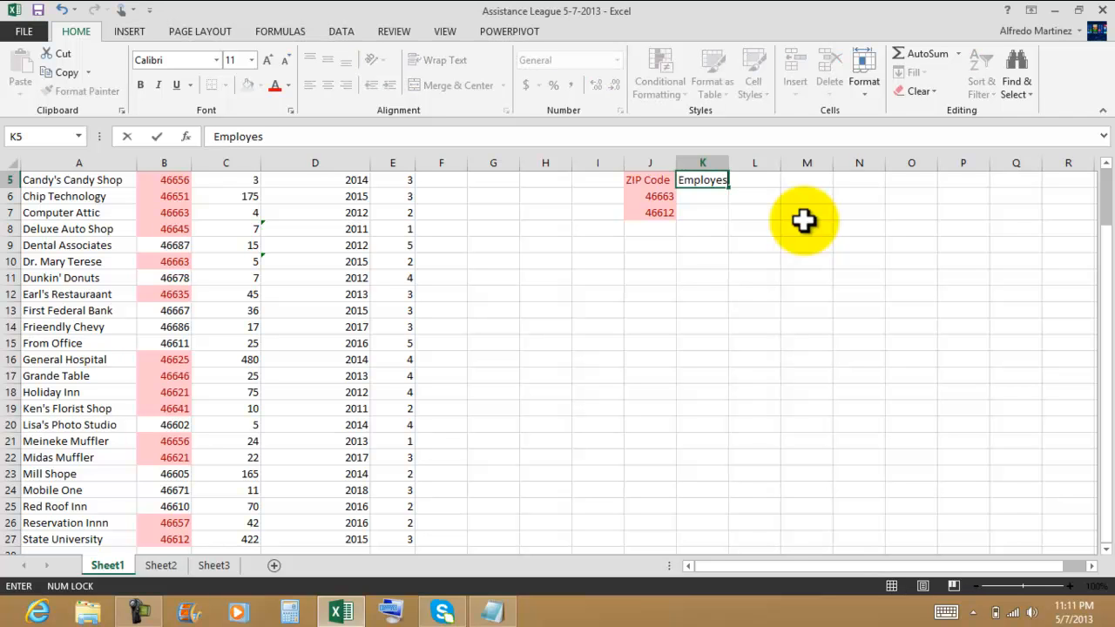
{"action": "key", "text": "Return"}
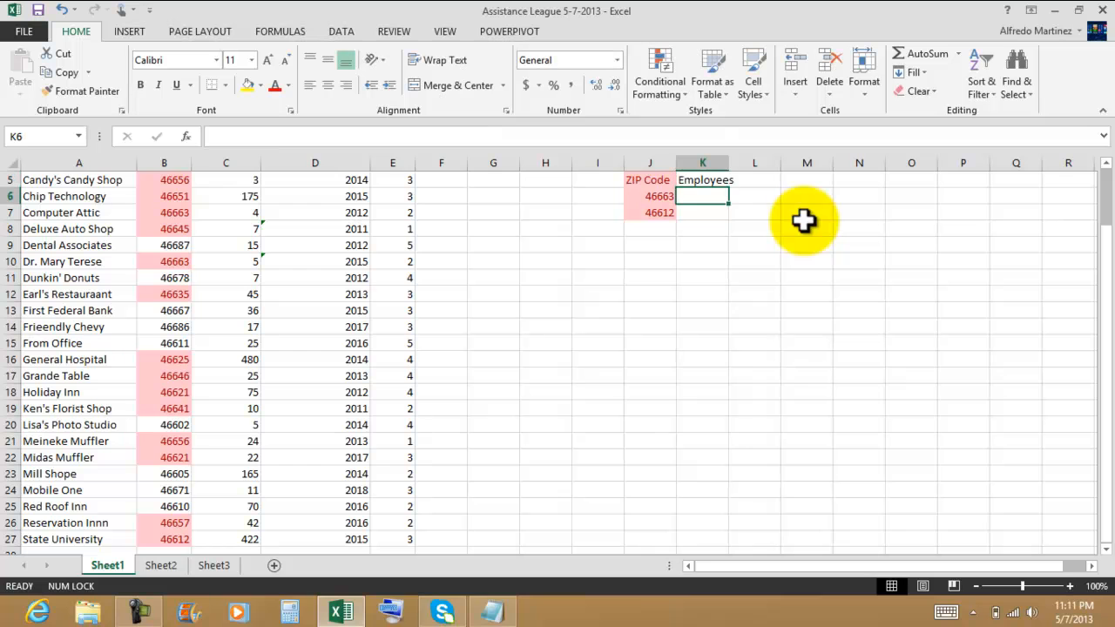
{"action": "double_click", "coordinate": [728, 163]}
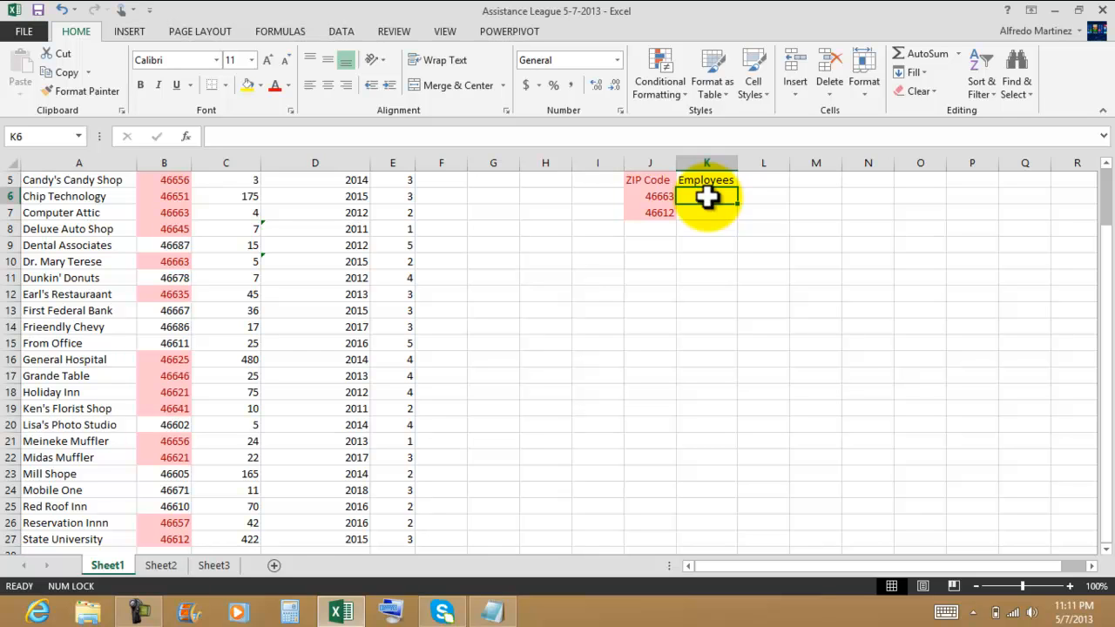
Step: Enter the employee criterion 55 in K6 below the Employees heading
{"action": "type", "text": "55"}
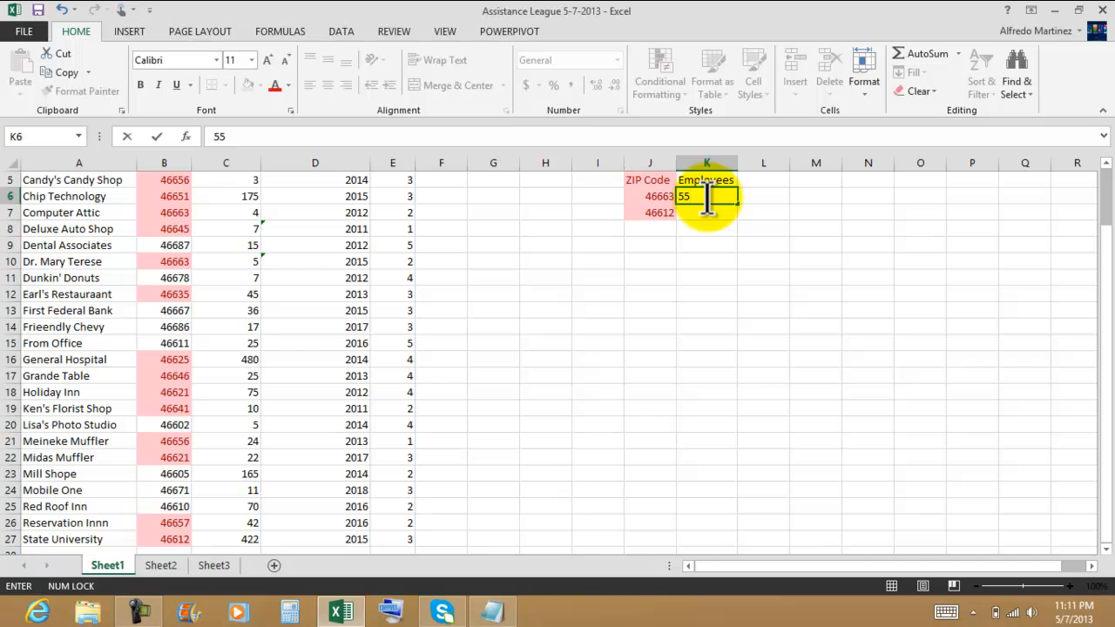
{"action": "key", "text": "Return"}
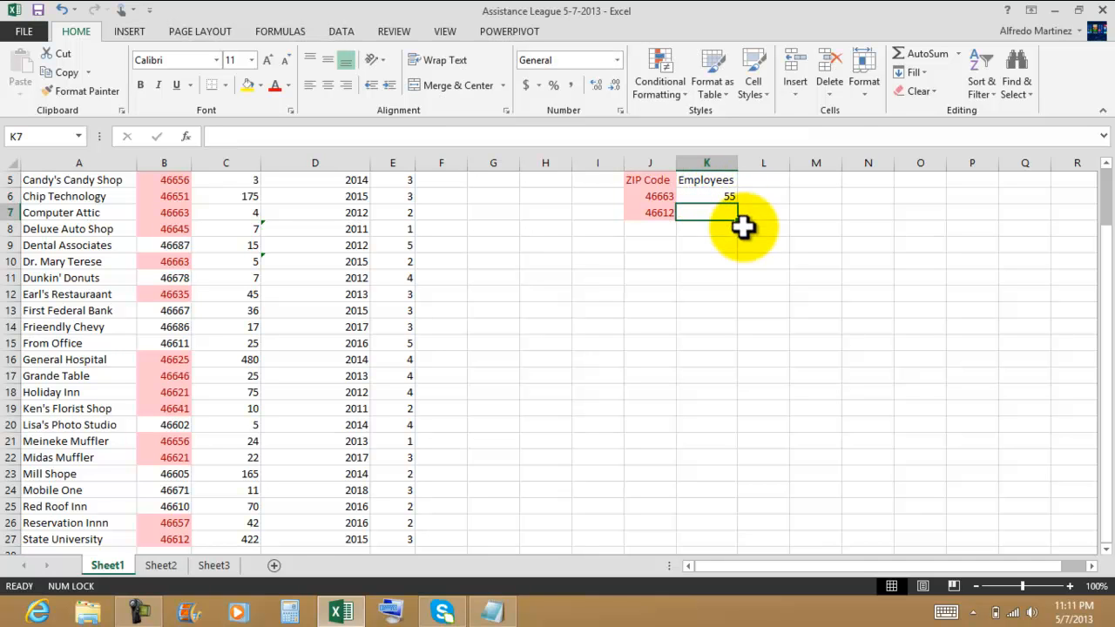
{"action": "left_click", "coordinate": [725, 197]}
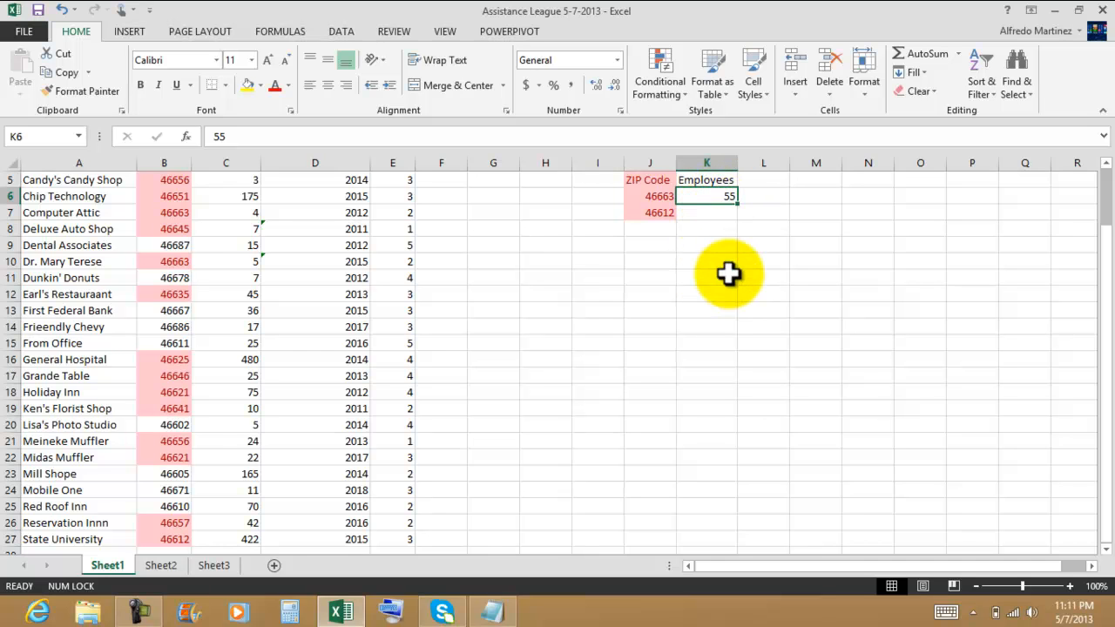
Step: Highlight employee counts in C5:C27 greater than 55 with Green Fill with Dark Green Text
{"action": "left_click", "coordinate": [250, 180]}
{"action": "scroll", "coordinate": [362, 239], "scroll_direction": "up", "scroll_amount": 2}
{"action": "scroll", "coordinate": [361, 239], "scroll_direction": "down", "scroll_amount": 2}
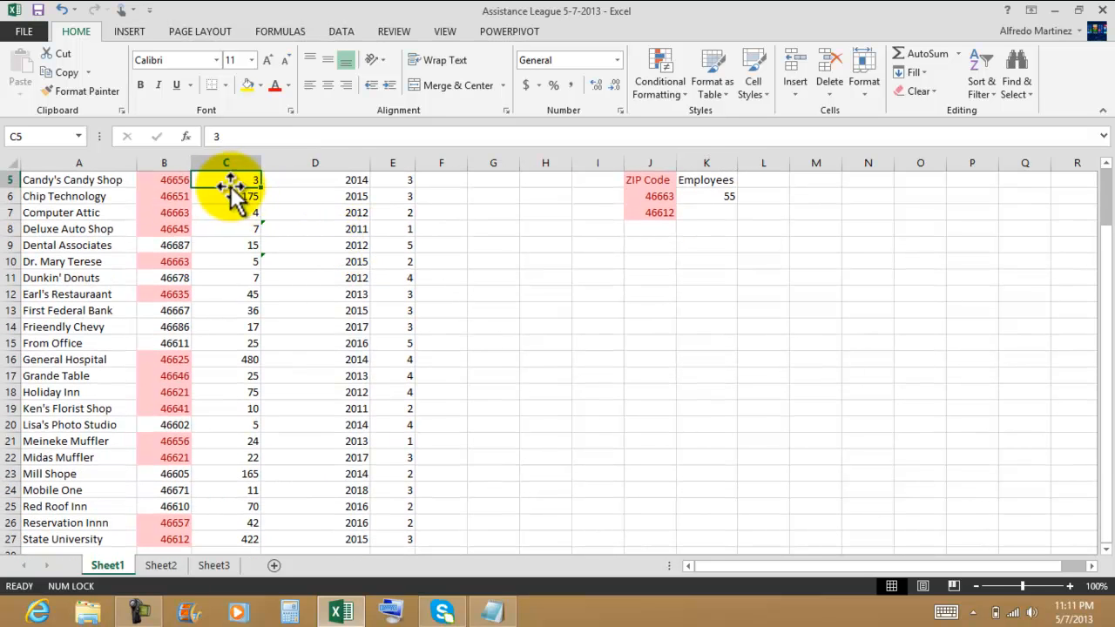
{"action": "left_click_drag", "start_coordinate": [229, 180], "coordinate": [228, 531]}
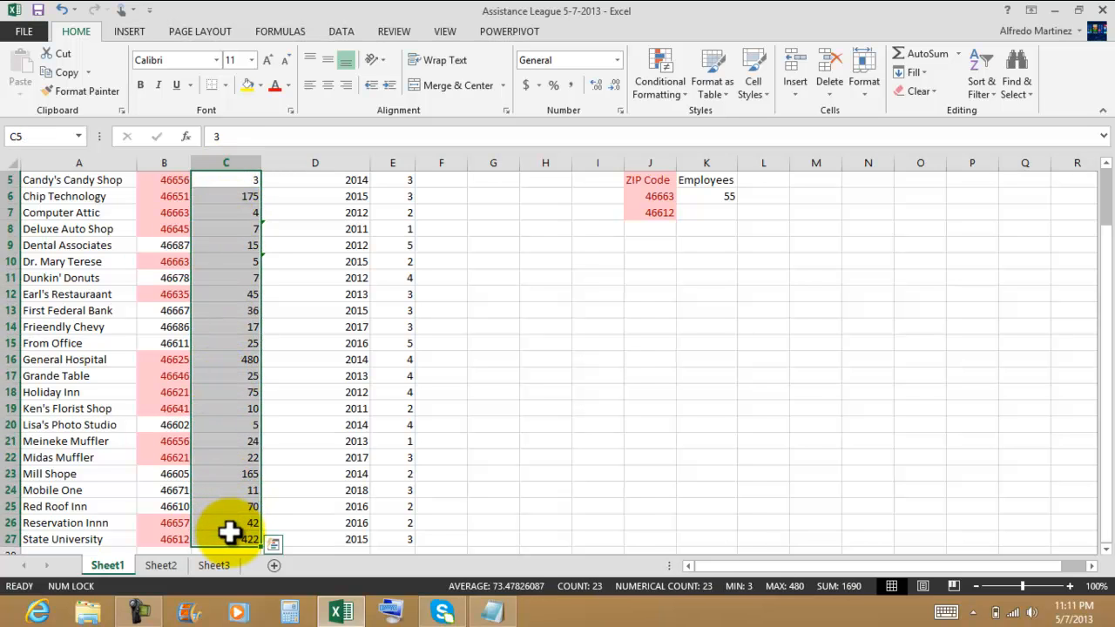
{"action": "left_click", "coordinate": [676, 100]}
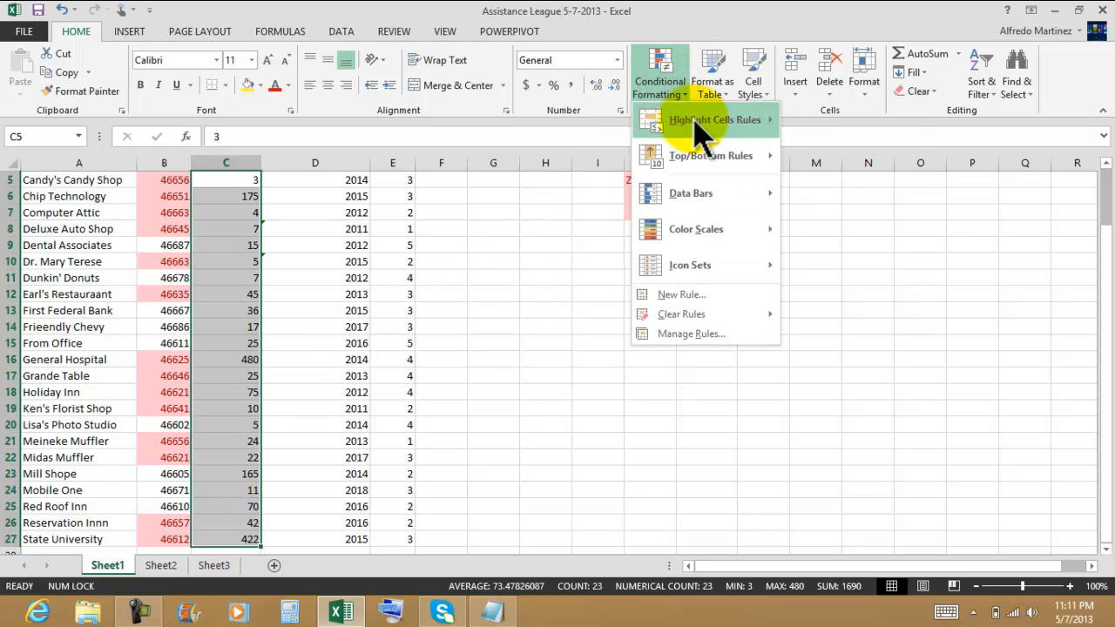
{"action": "mouse_move", "coordinate": [687, 121]}
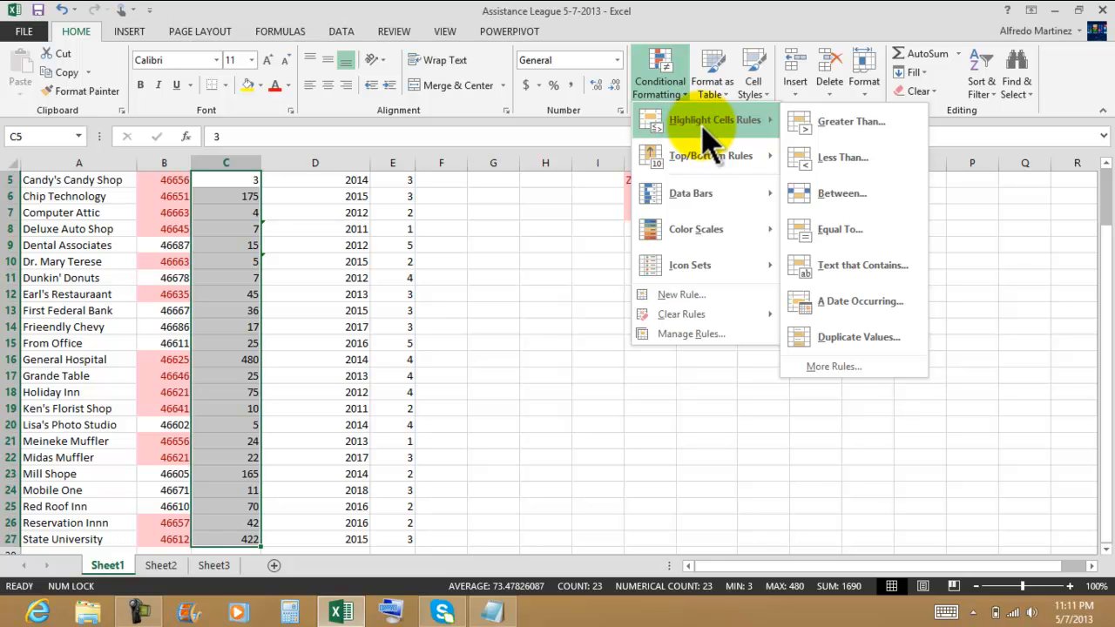
{"action": "left_click", "coordinate": [843, 127]}
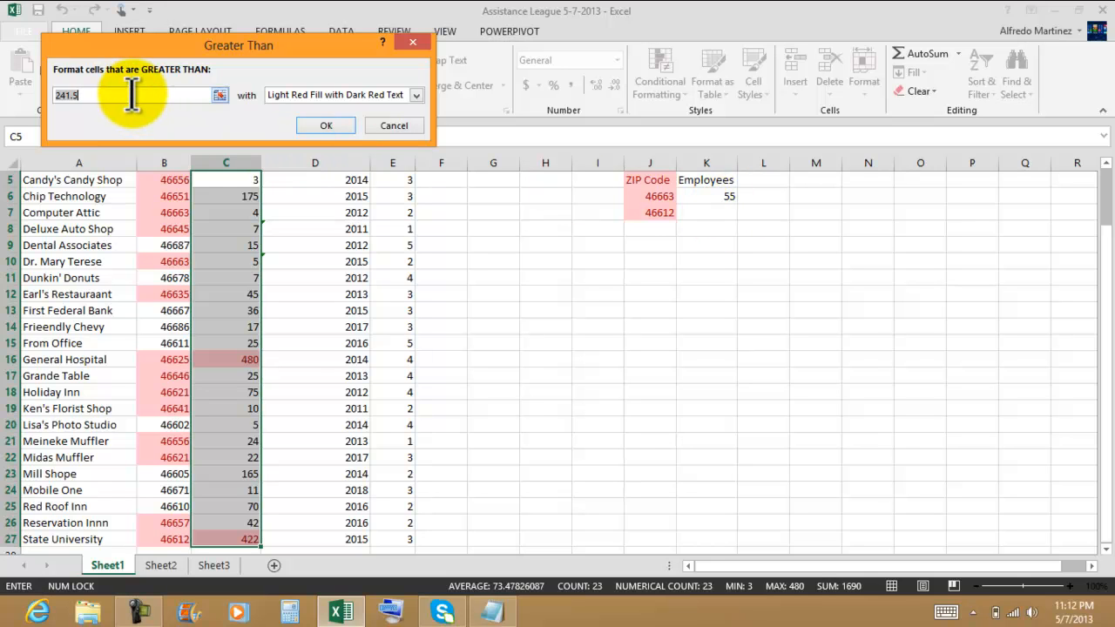
{"action": "type", "text": "55"}
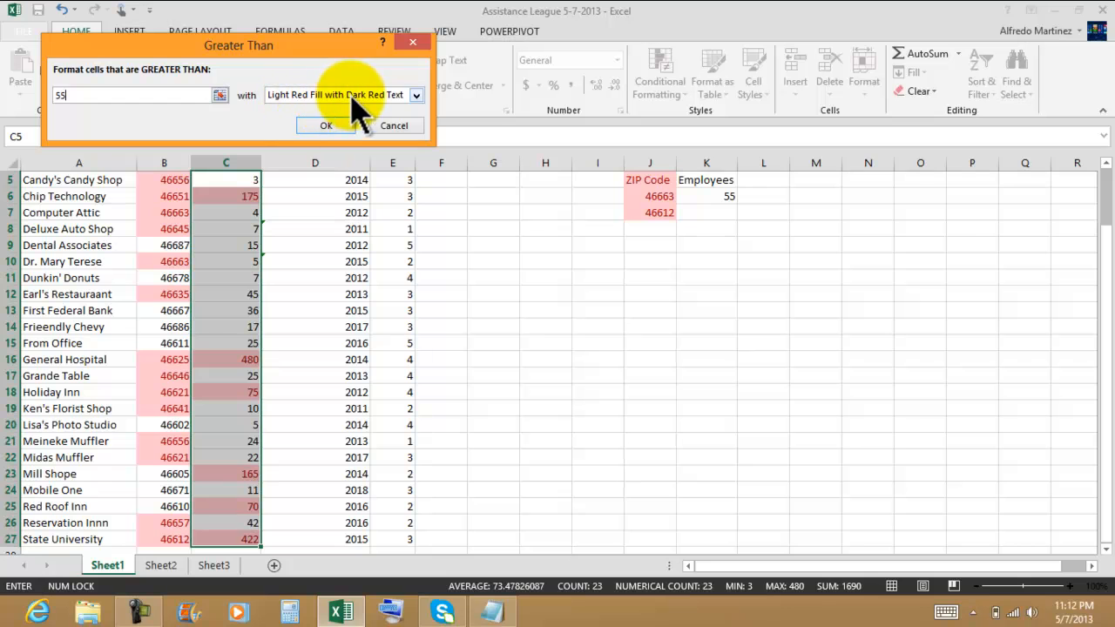
{"action": "left_click", "coordinate": [416, 95]}
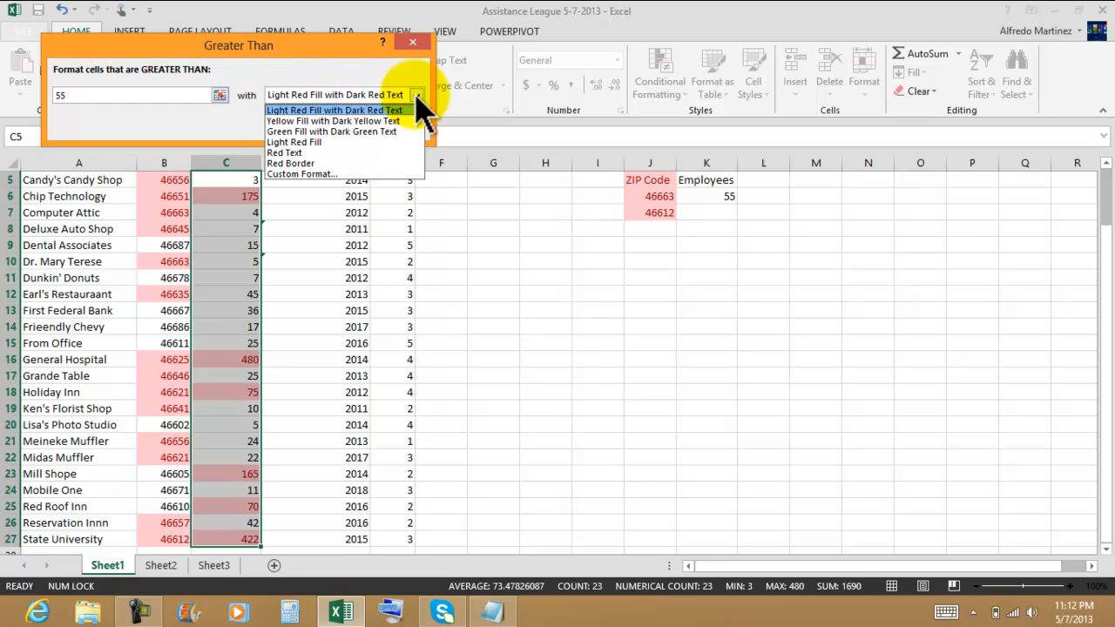
{"action": "left_click", "coordinate": [338, 132]}
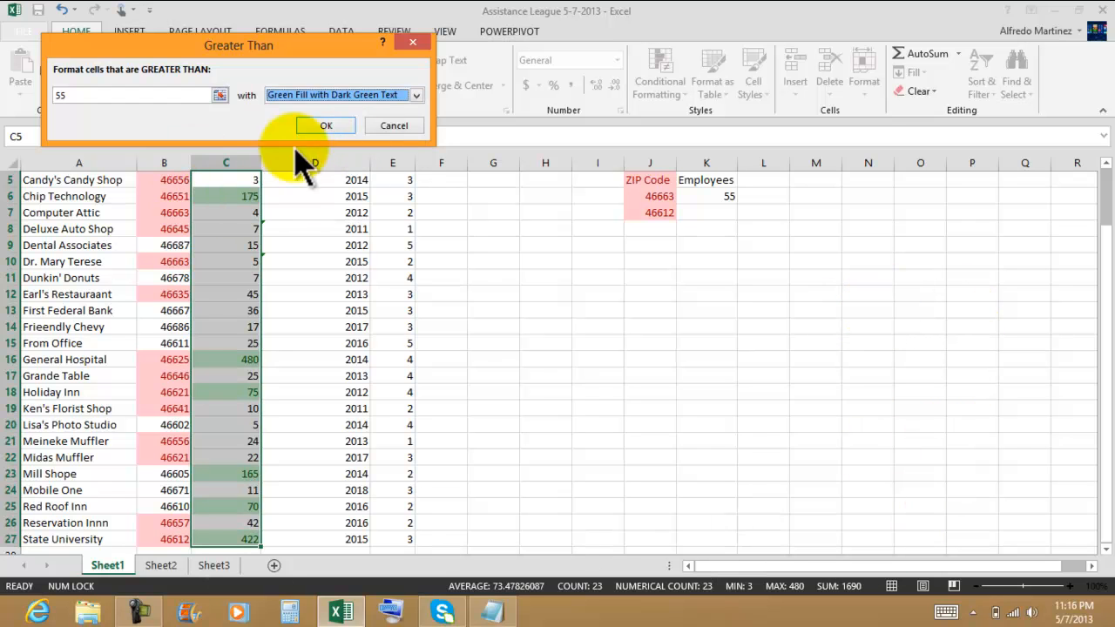
{"action": "left_click", "coordinate": [330, 125]}
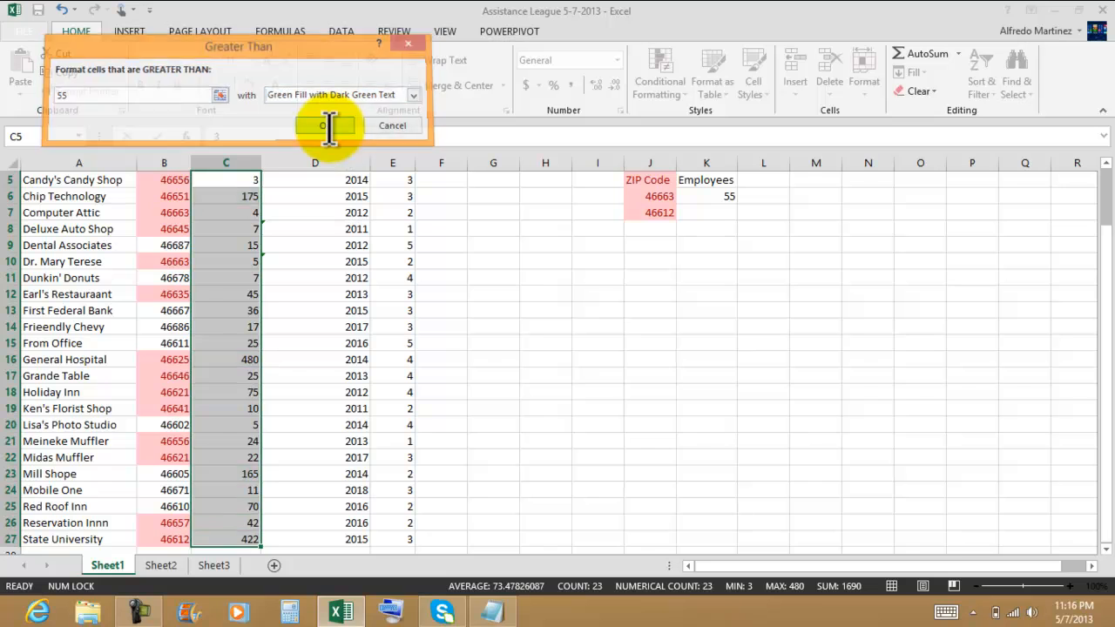
{"action": "left_click", "coordinate": [493, 277]}
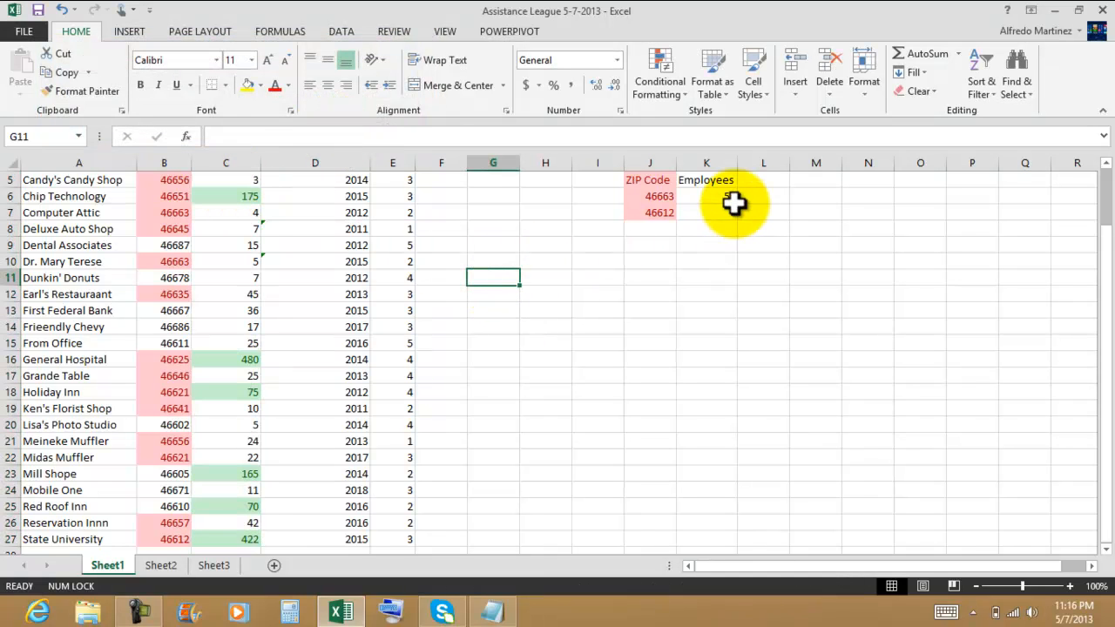
Step: Apply a green fill and a font color to the Employees criteria cells K5:K7
{"action": "left_click_drag", "start_coordinate": [707, 183], "coordinate": [708, 206]}
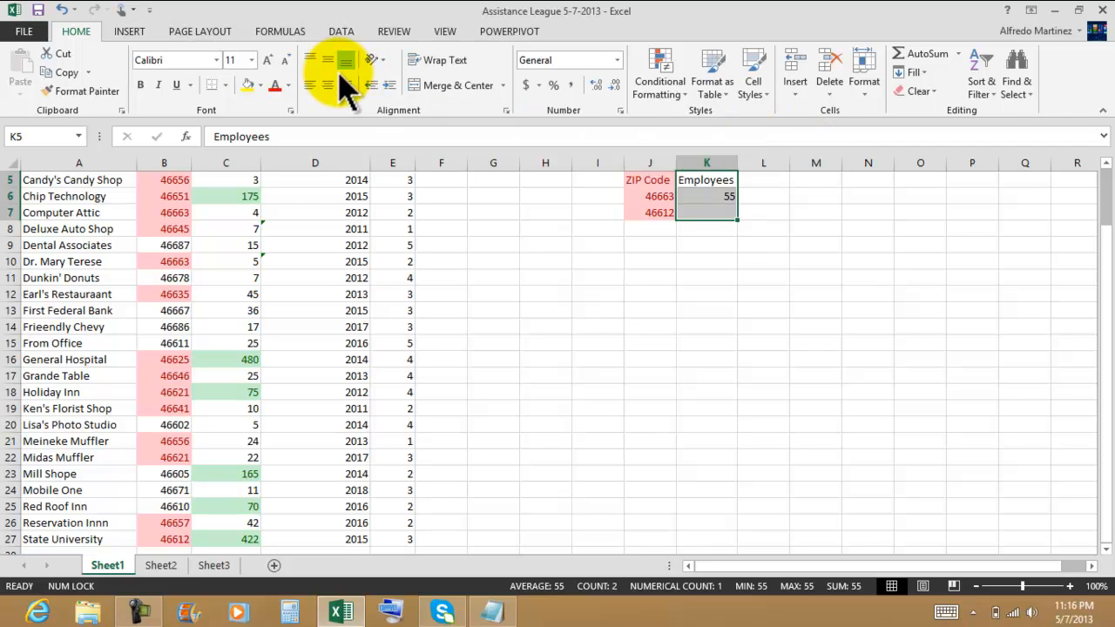
{"action": "left_click", "coordinate": [261, 85]}
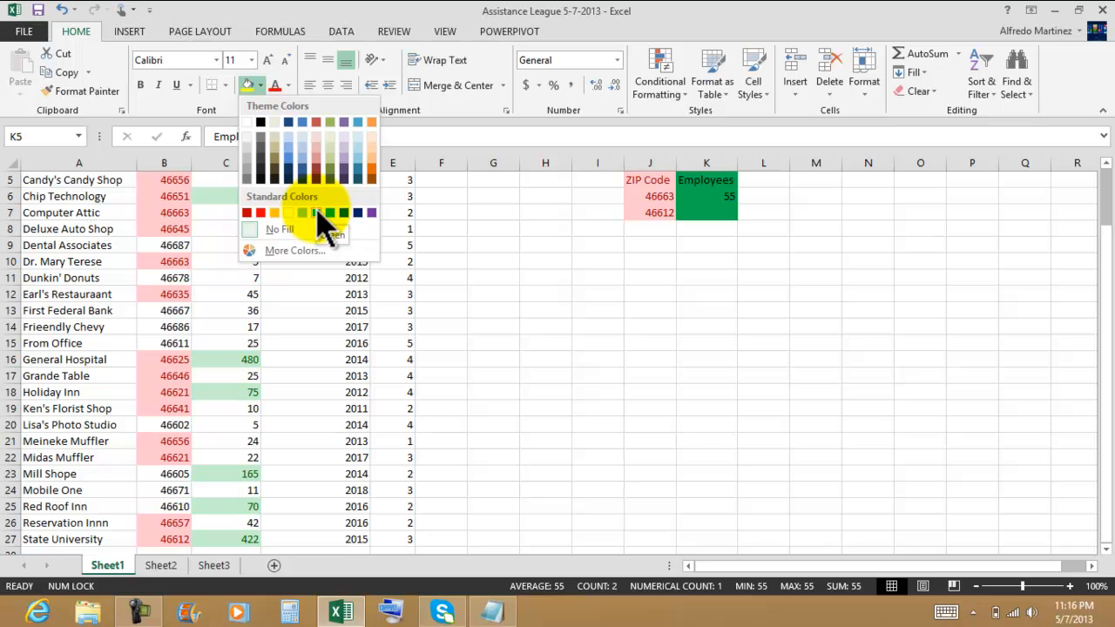
{"action": "left_click", "coordinate": [335, 127]}
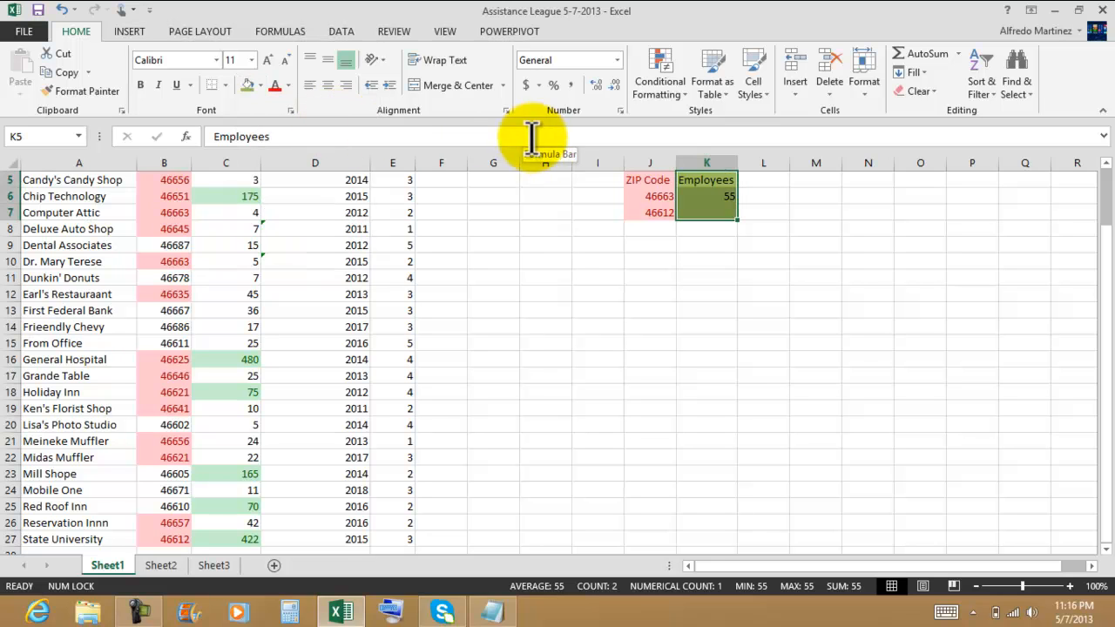
{"action": "left_click", "coordinate": [288, 85]}
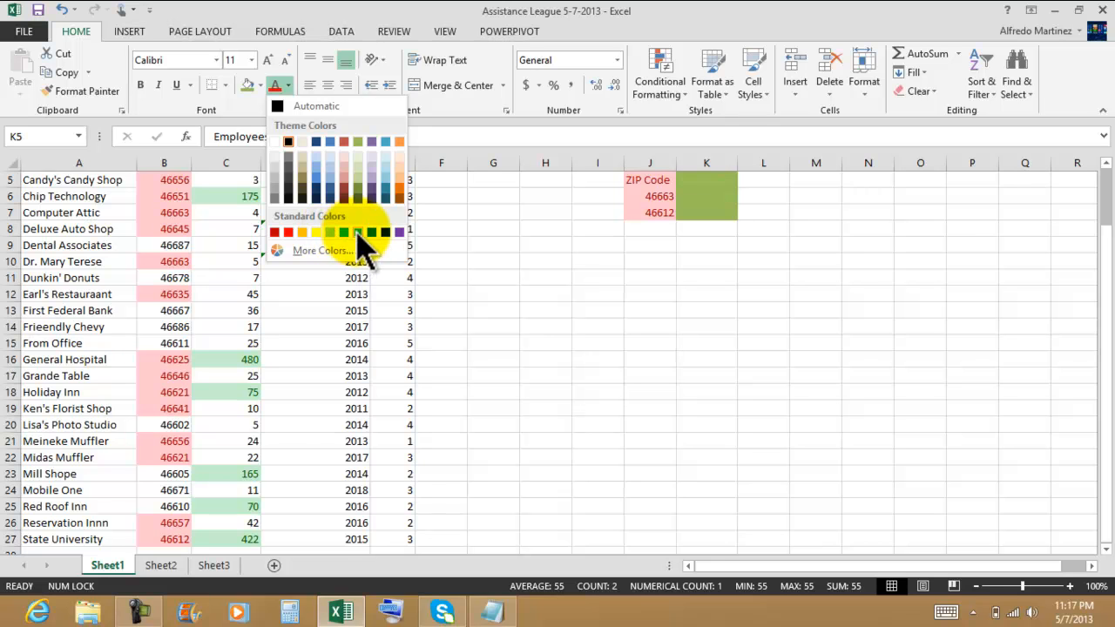
{"action": "left_click", "coordinate": [637, 301]}
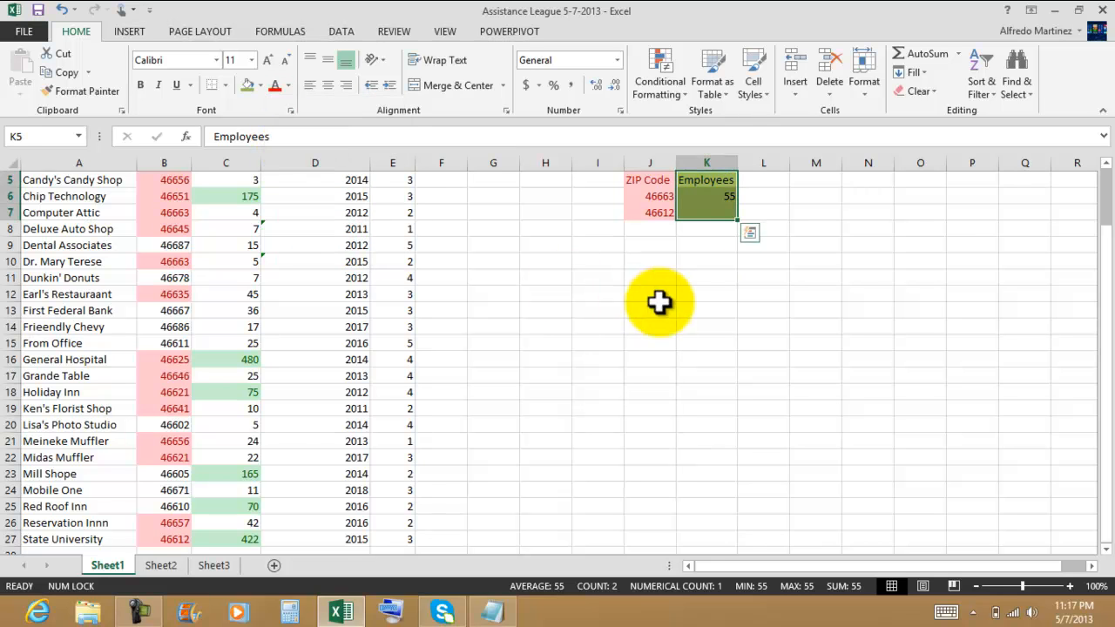
{"action": "left_click", "coordinate": [709, 292]}
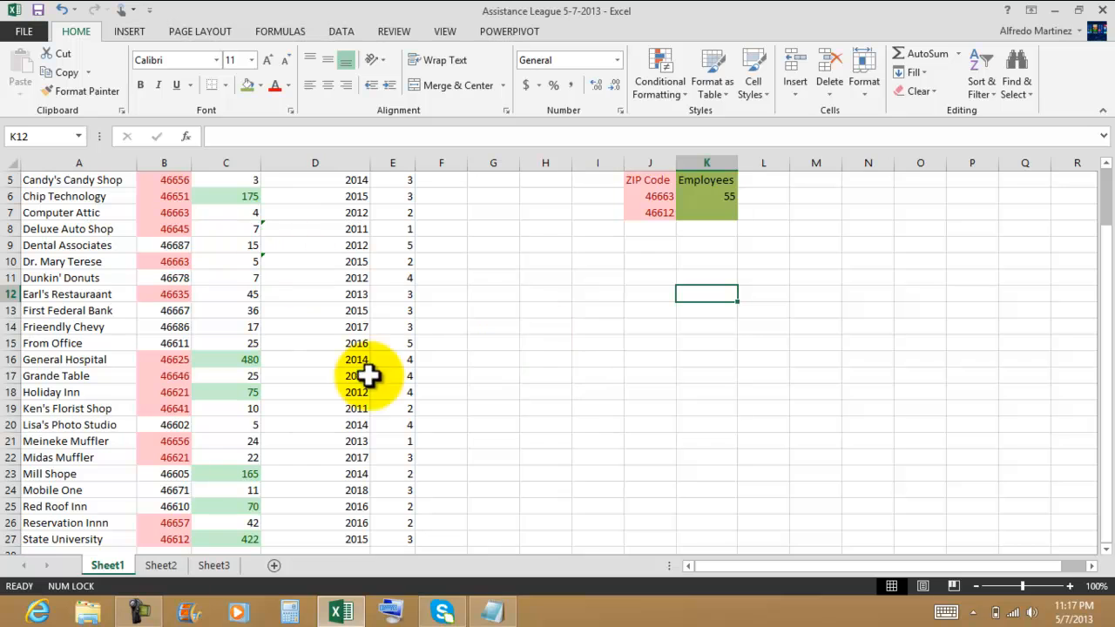
Step: Highlight years in D5:D27 less than 2012 with Light Red Fill
{"action": "left_click", "coordinate": [357, 179]}
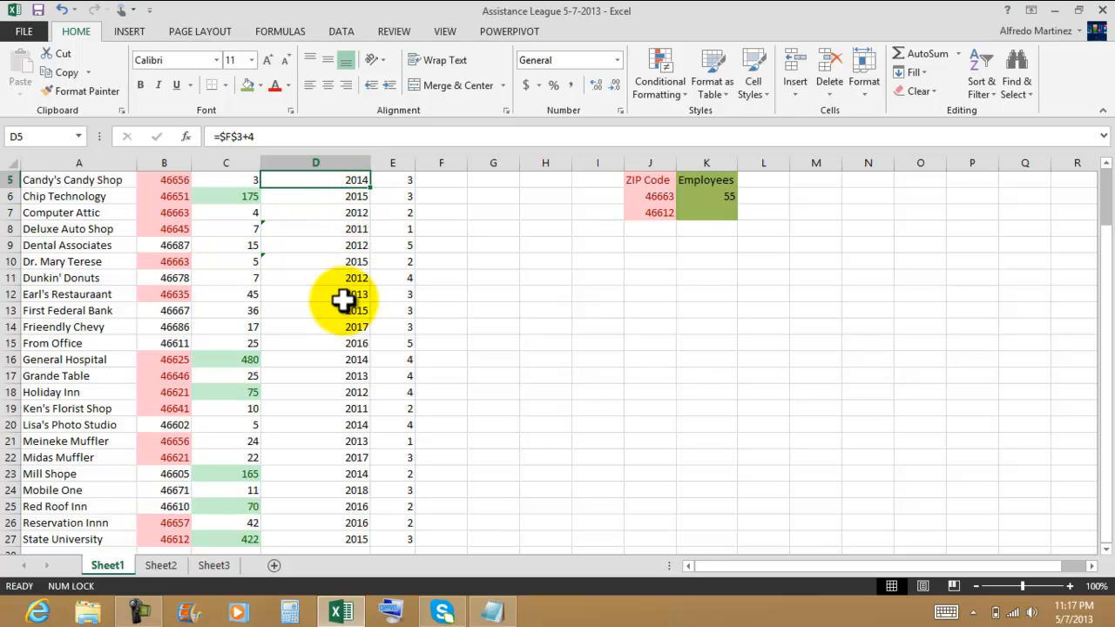
{"action": "left_click", "coordinate": [609, 304]}
{"action": "left_click_drag", "start_coordinate": [358, 183], "coordinate": [356, 538]}
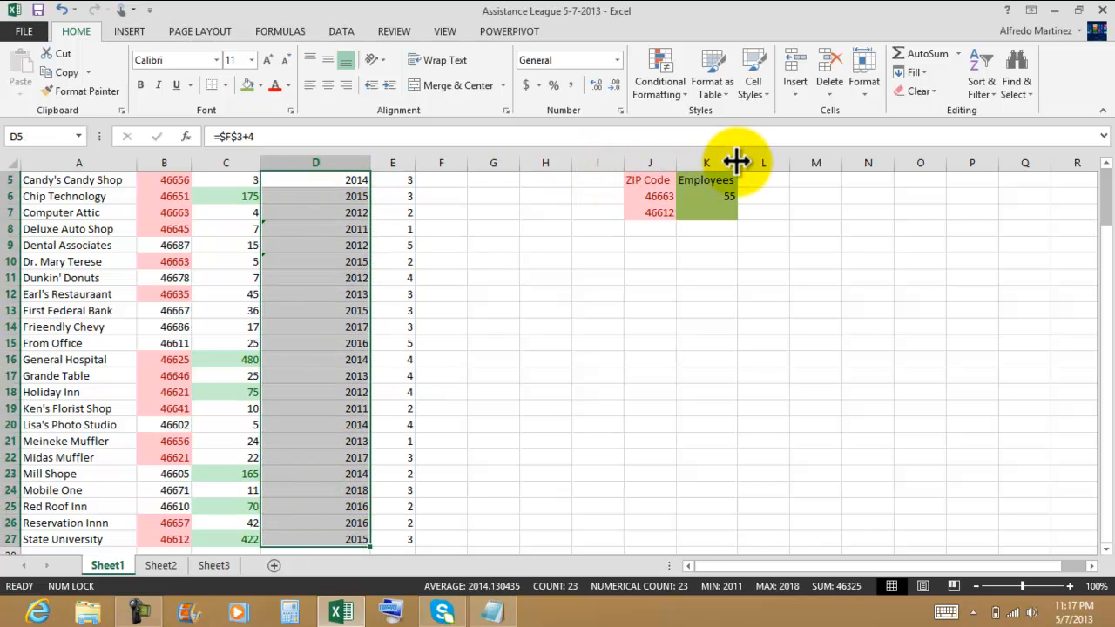
{"action": "left_click", "coordinate": [667, 85]}
{"action": "mouse_move", "coordinate": [686, 126]}
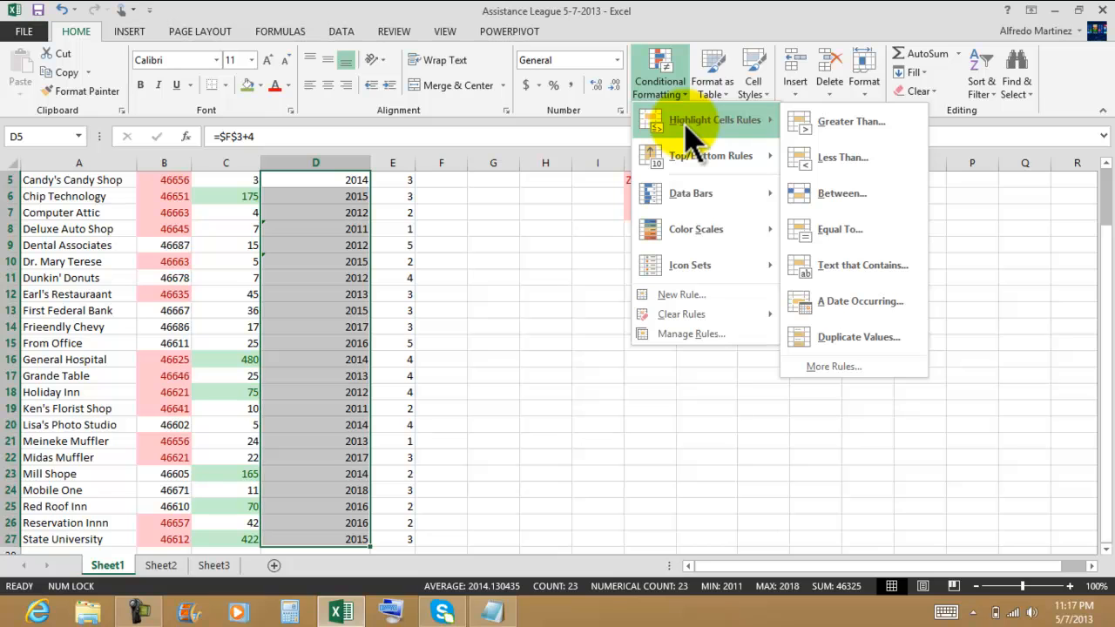
{"action": "left_click", "coordinate": [837, 159]}
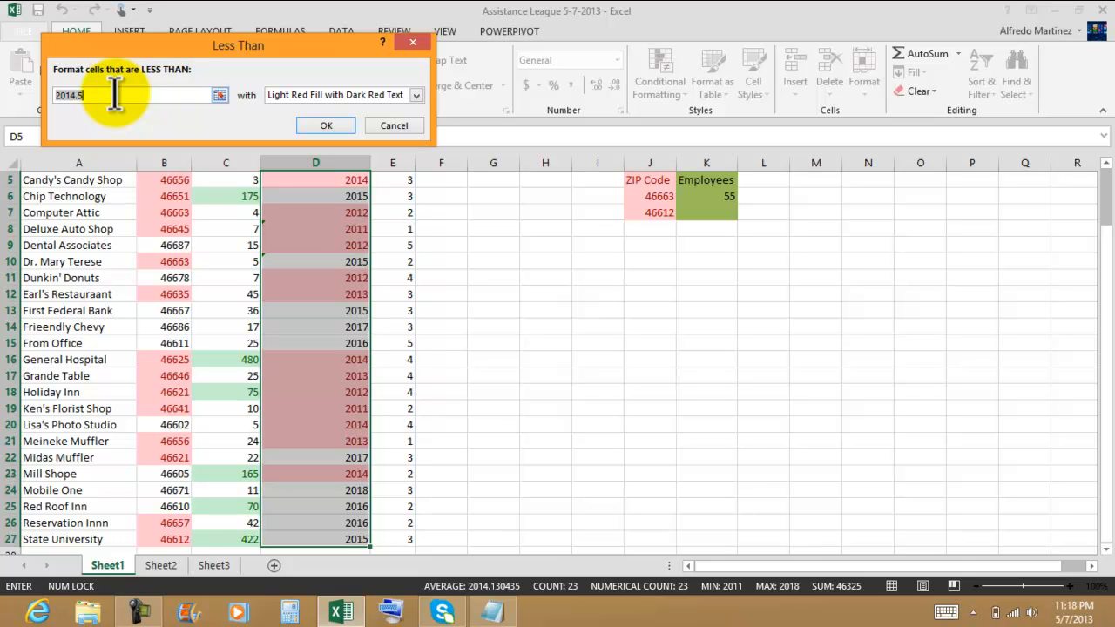
{"action": "type", "text": "2012"}
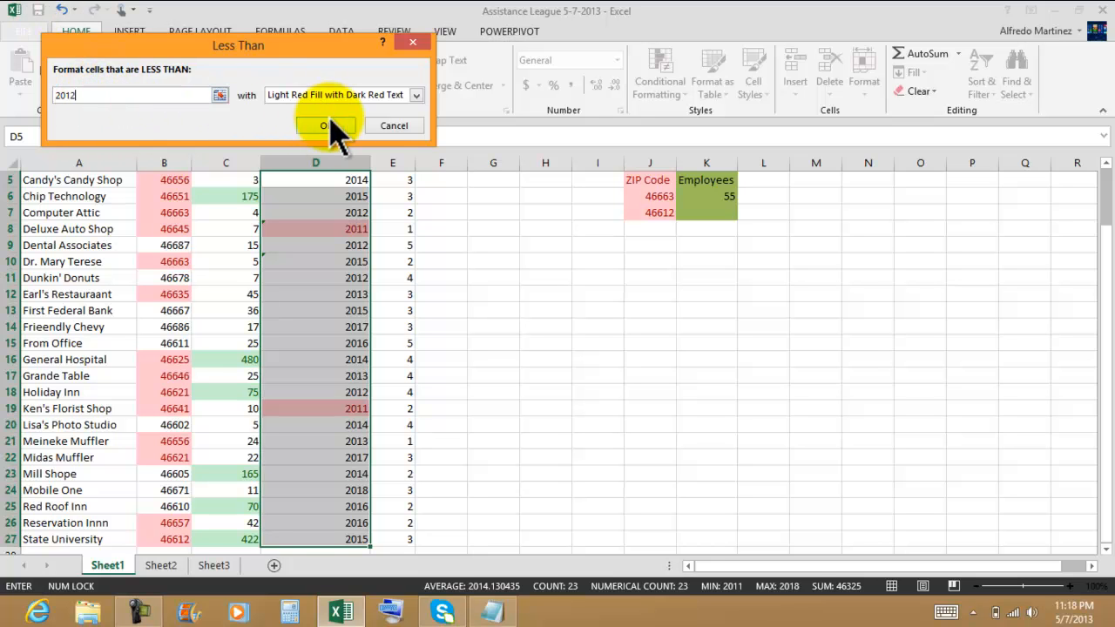
{"action": "left_click", "coordinate": [416, 94]}
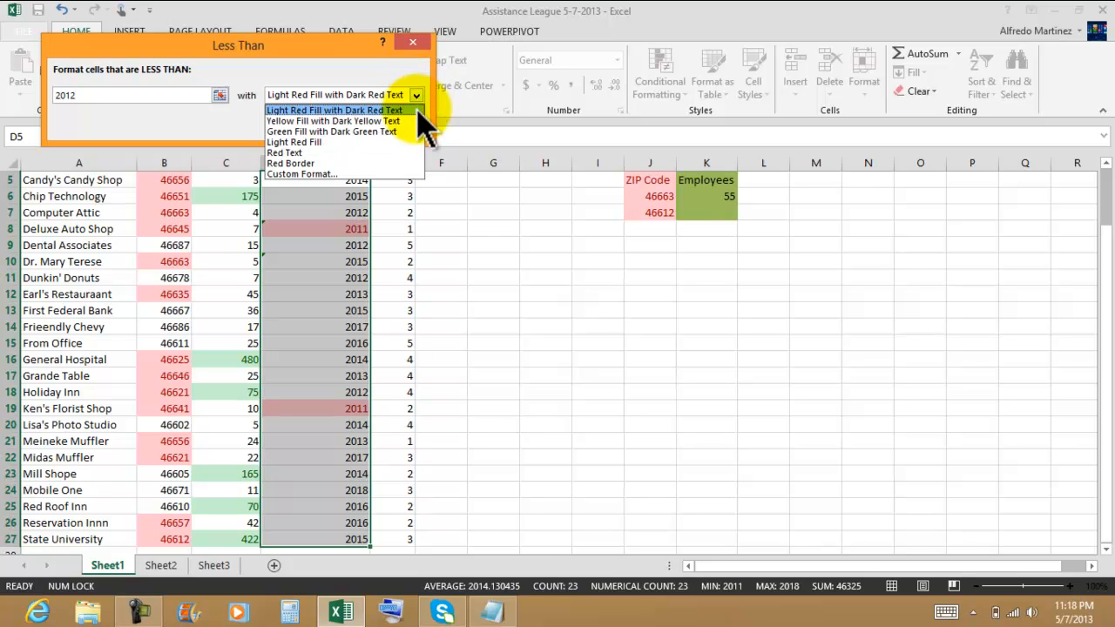
{"action": "left_click", "coordinate": [317, 143]}
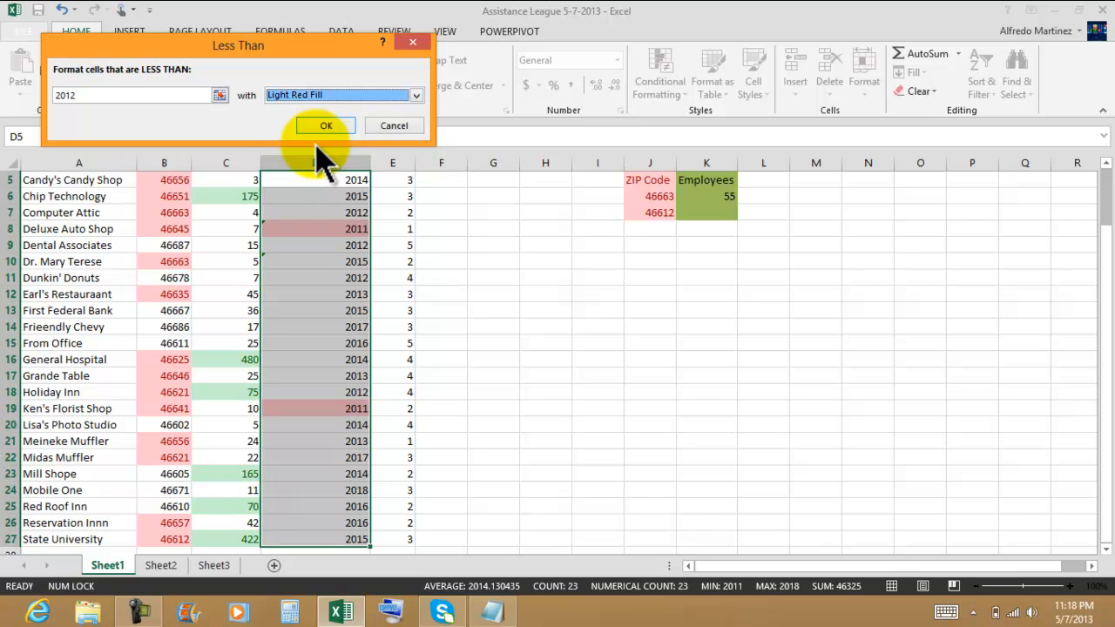
{"action": "left_click", "coordinate": [326, 126]}
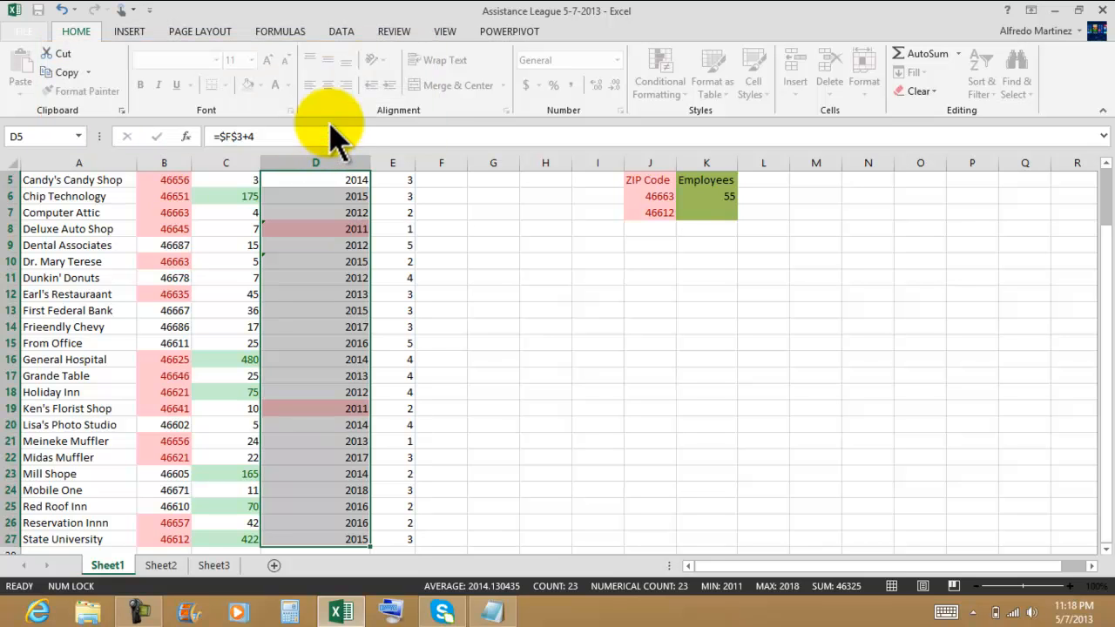
Step: Enter the heading Year in L5 with the criterion 2011 below it
{"action": "left_click", "coordinate": [774, 179]}
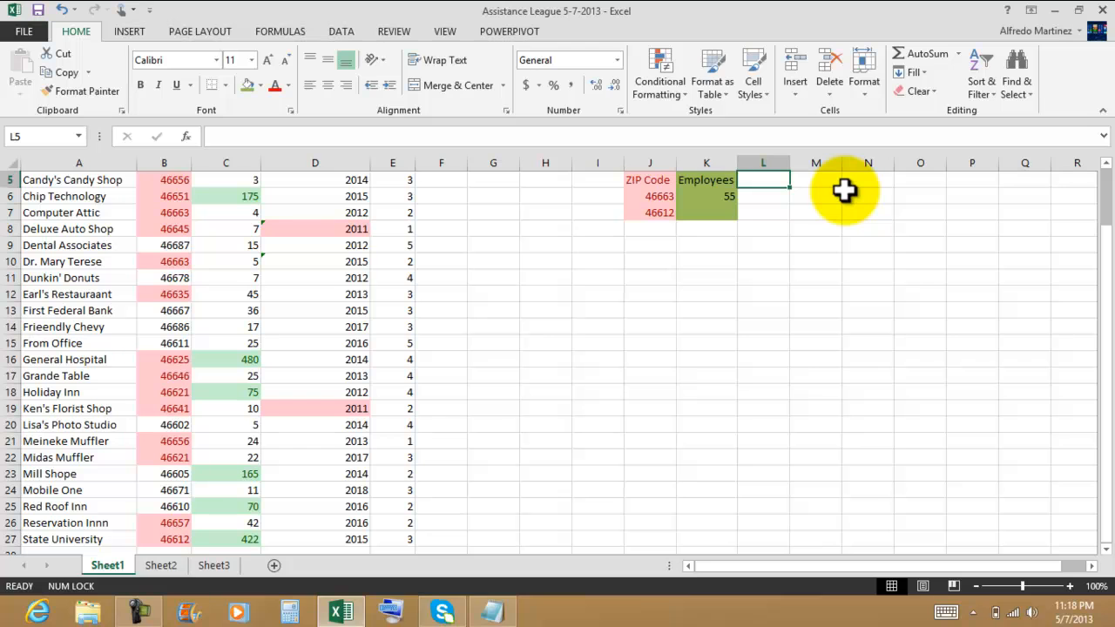
{"action": "type", "text": "Year"}
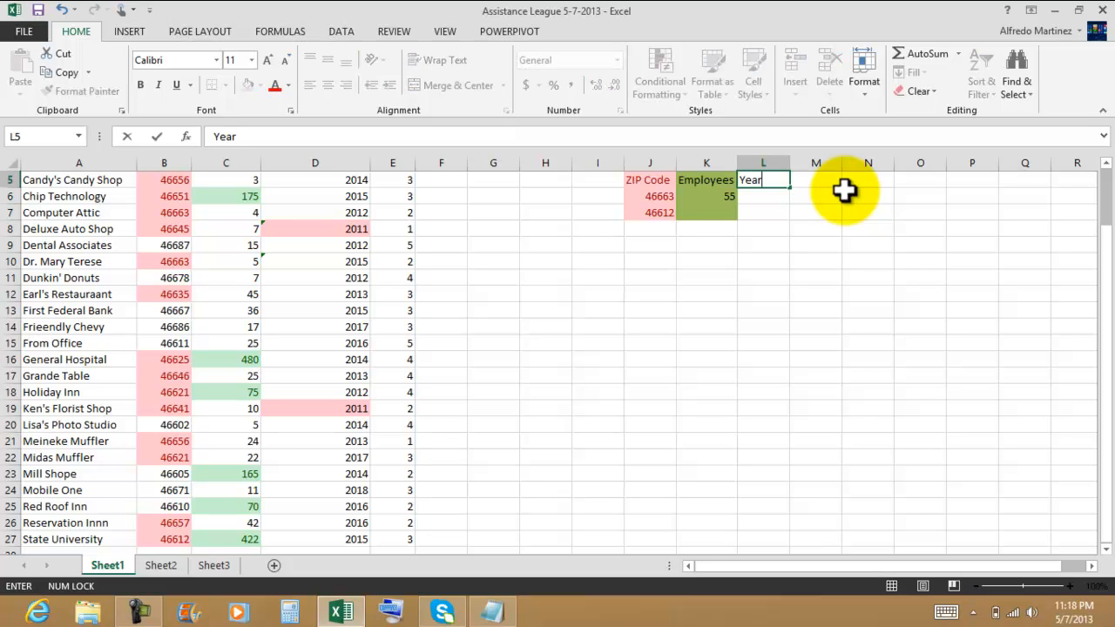
{"action": "key", "text": "Return"}
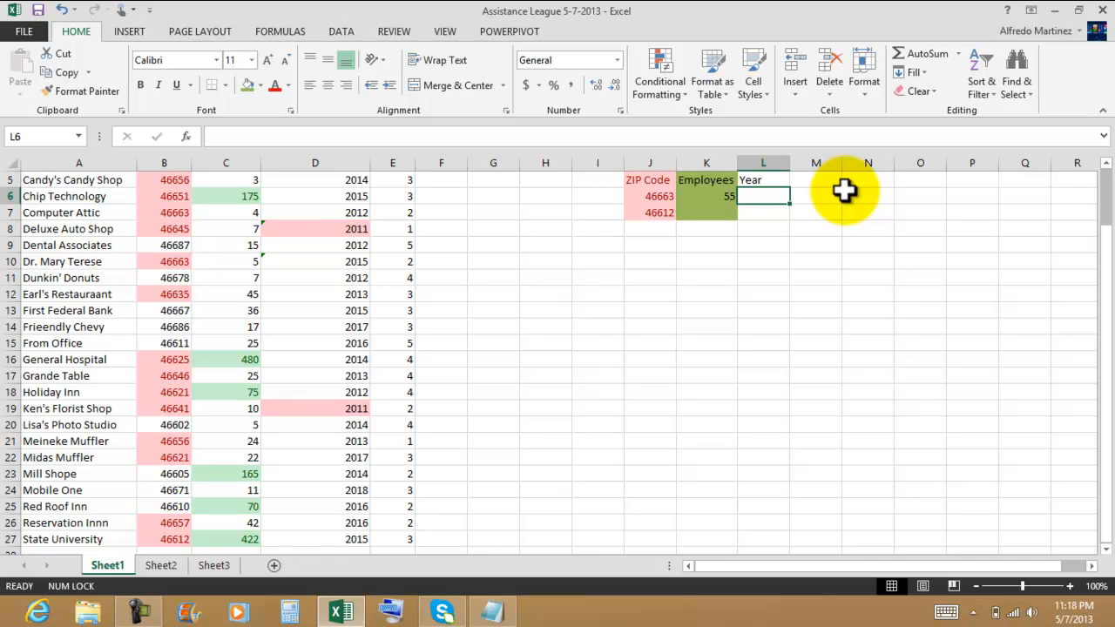
{"action": "type", "text": "2011"}
{"action": "key", "text": "Return"}
Step: Apply a light red fill to the Year criteria cells L5:L6
{"action": "mouse_move", "coordinate": [774, 180]}
{"action": "left_mouse_down"}
{"action": "mouse_move", "coordinate": [770, 209]}
{"action": "mouse_move", "coordinate": [773, 198]}
{"action": "left_mouse_up"}
{"action": "left_click", "coordinate": [858, 195]}
{"action": "left_click", "coordinate": [261, 85]}
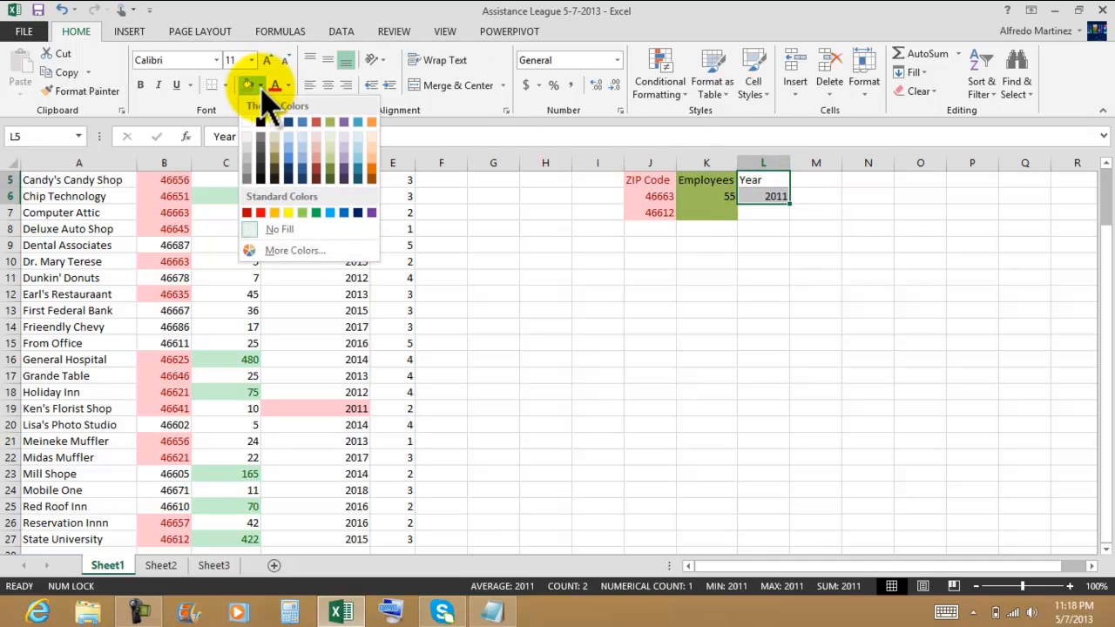
{"action": "left_click", "coordinate": [317, 155]}
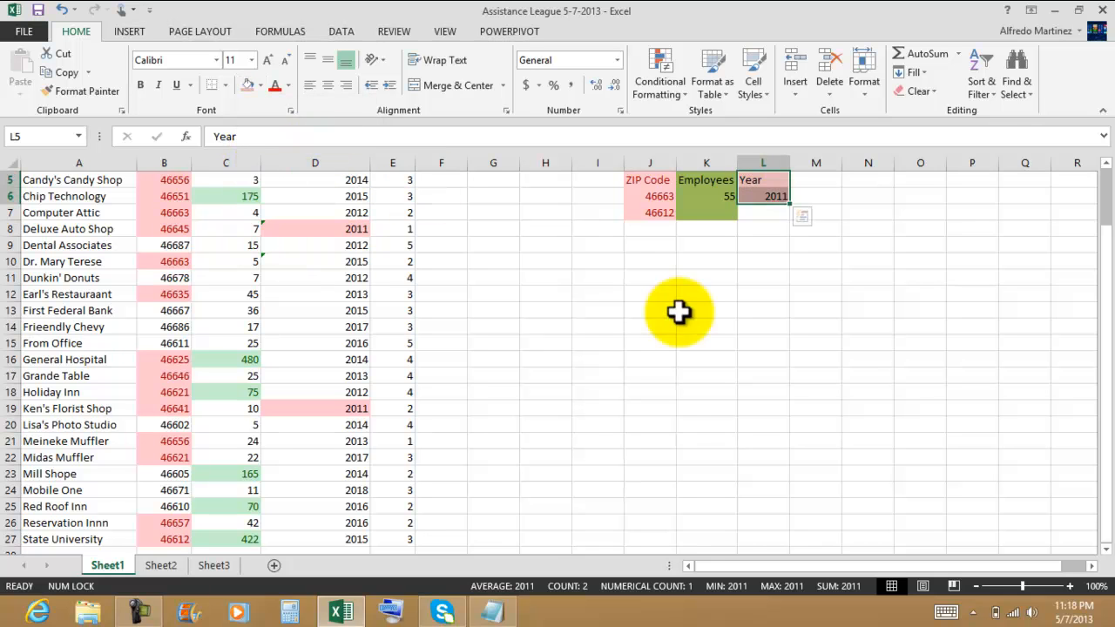
{"action": "left_click", "coordinate": [659, 340]}
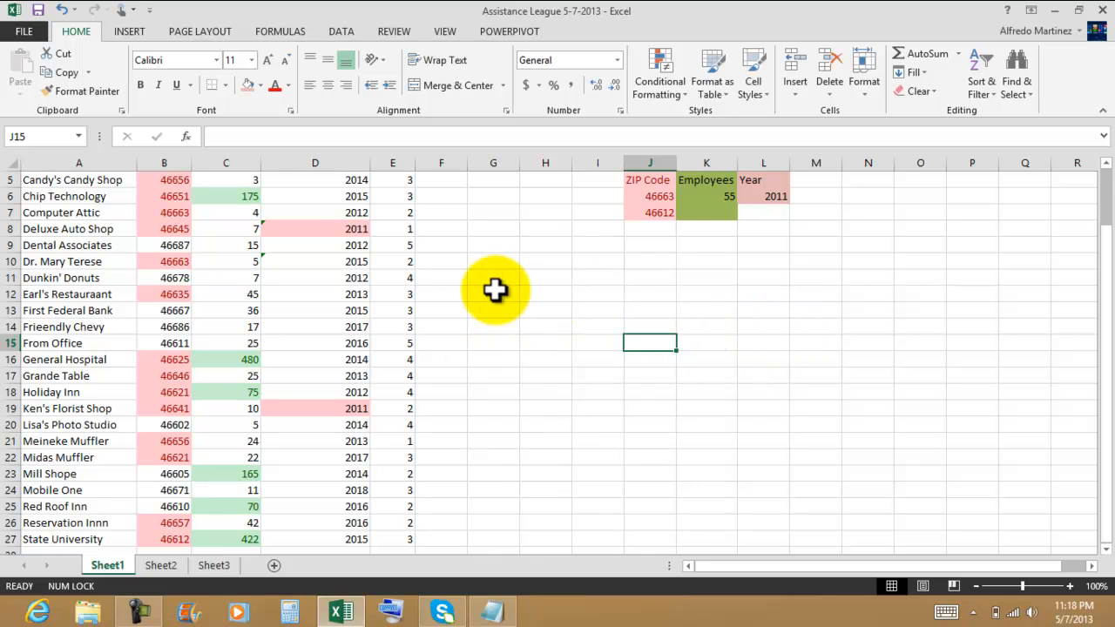
Step: Highlight codes in E5:E27 equal to 3 with Red Text
{"action": "left_click", "coordinate": [393, 180]}
{"action": "scroll", "coordinate": [478, 228], "scroll_direction": "up", "scroll_amount": 1}
{"action": "scroll", "coordinate": [452, 242], "scroll_direction": "down", "scroll_amount": 1}
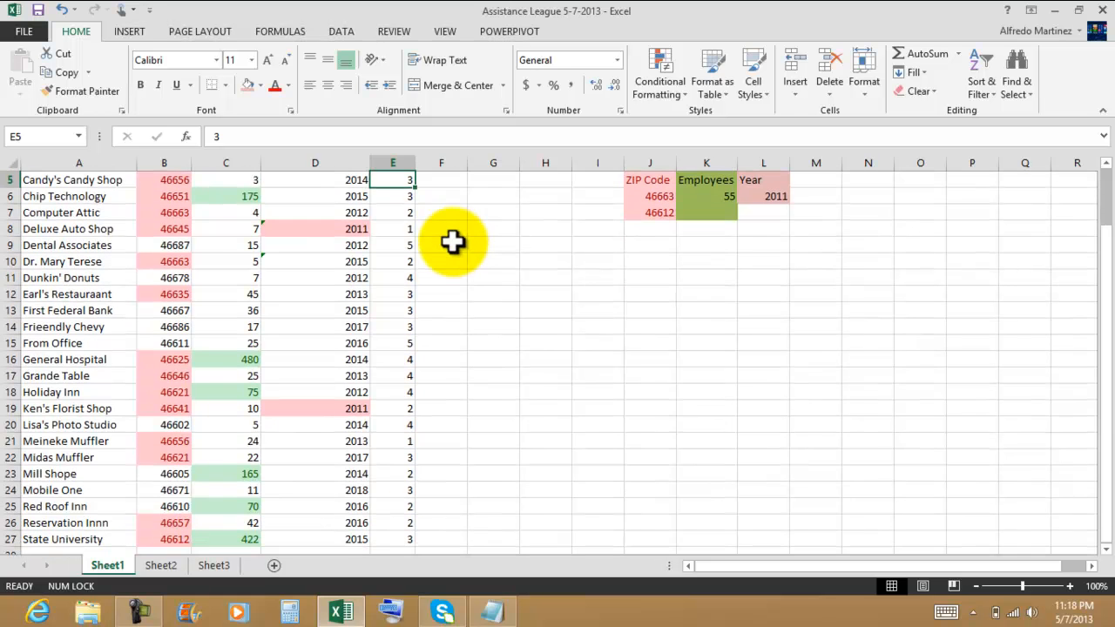
{"action": "left_click_drag", "start_coordinate": [395, 180], "coordinate": [394, 535]}
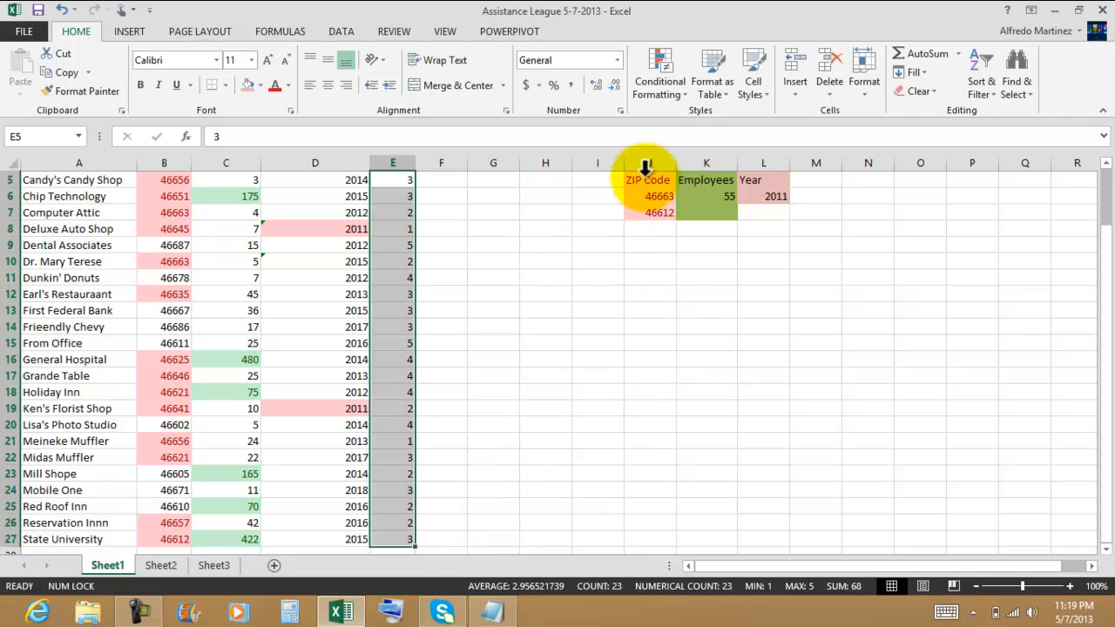
{"action": "left_click", "coordinate": [672, 90]}
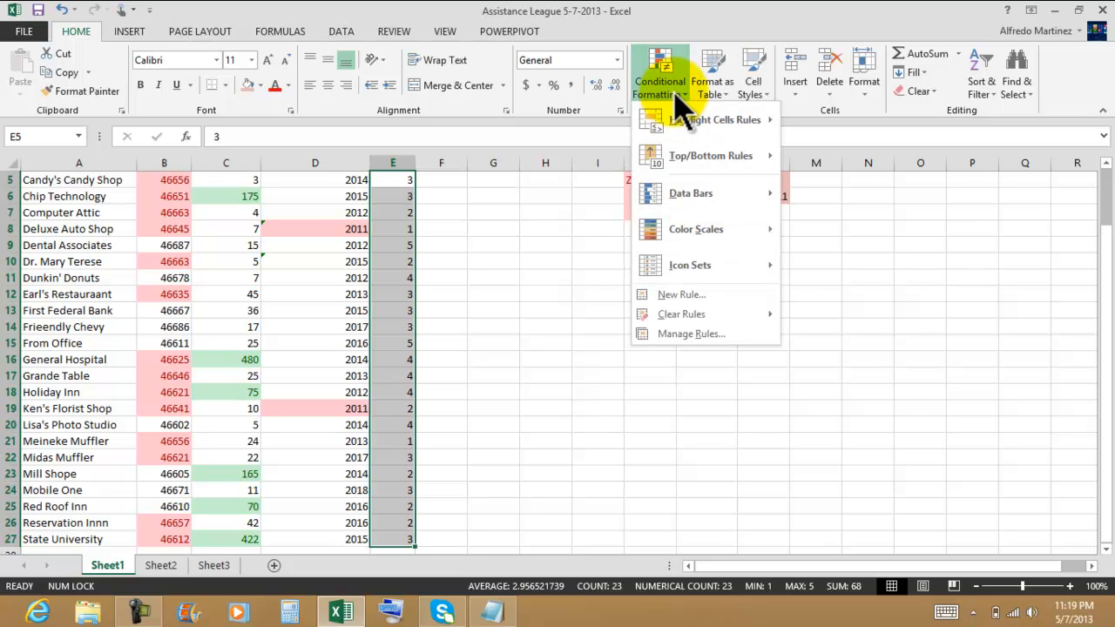
{"action": "mouse_move", "coordinate": [706, 138]}
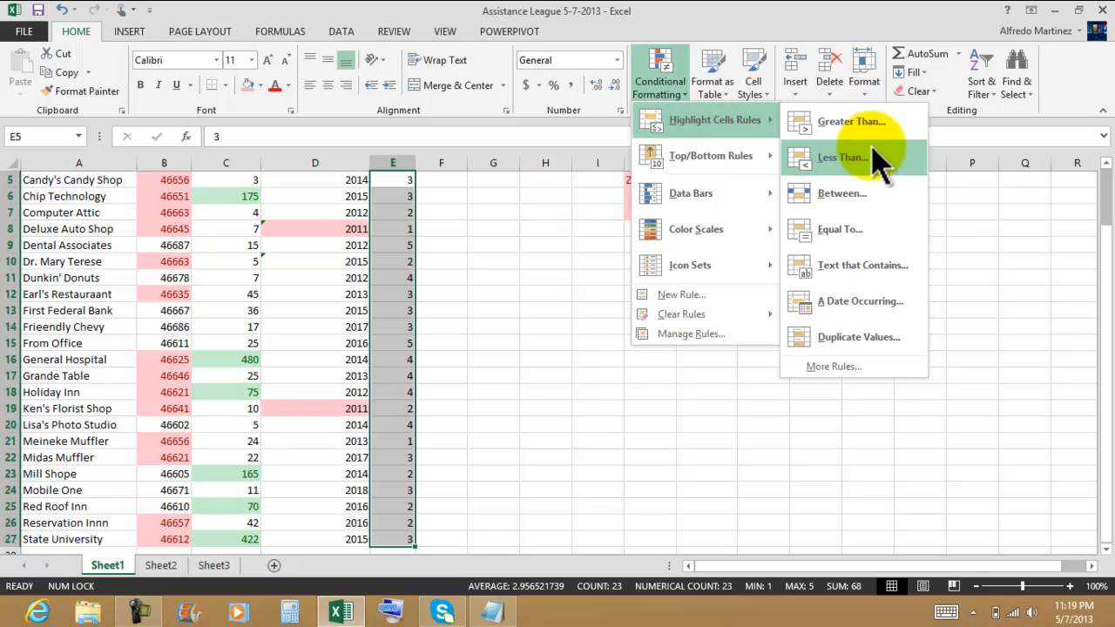
{"action": "left_click", "coordinate": [853, 231]}
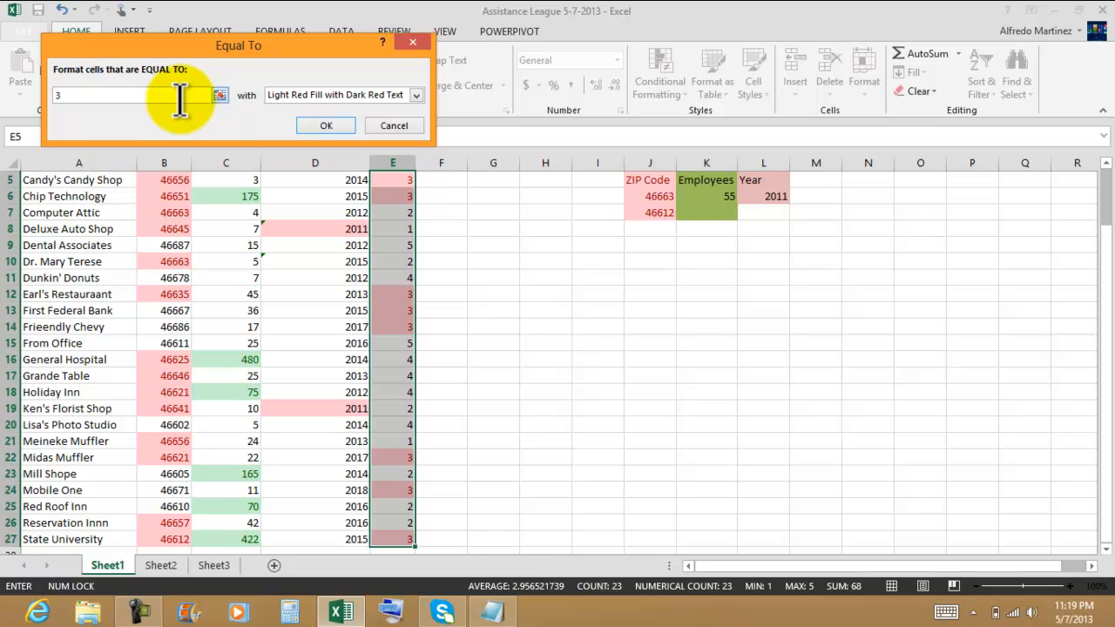
{"action": "left_click", "coordinate": [416, 94]}
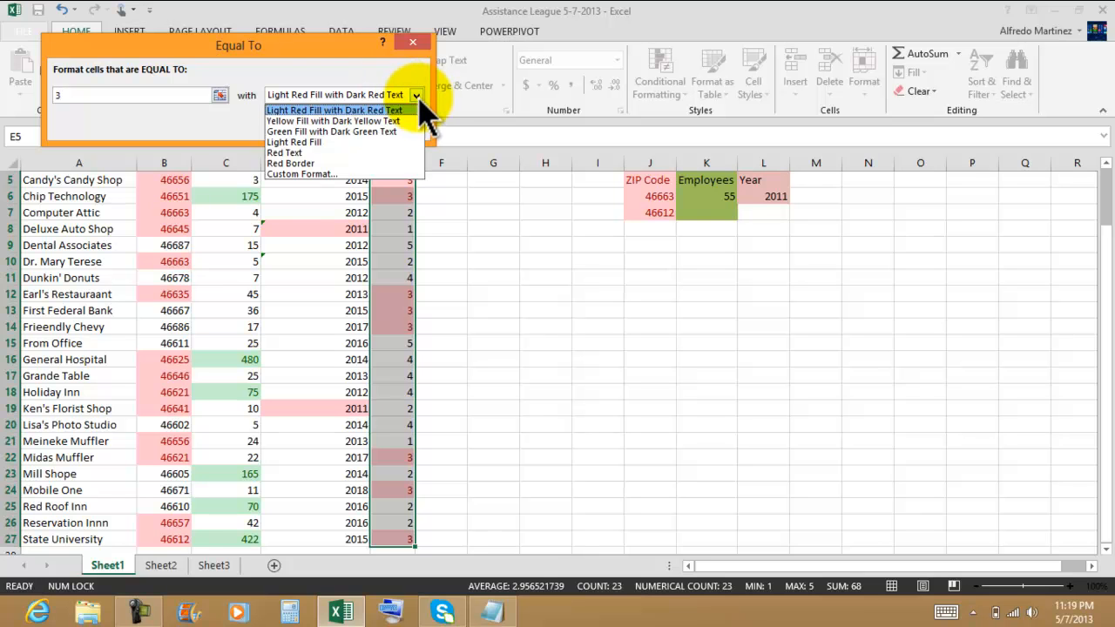
{"action": "left_click", "coordinate": [299, 153]}
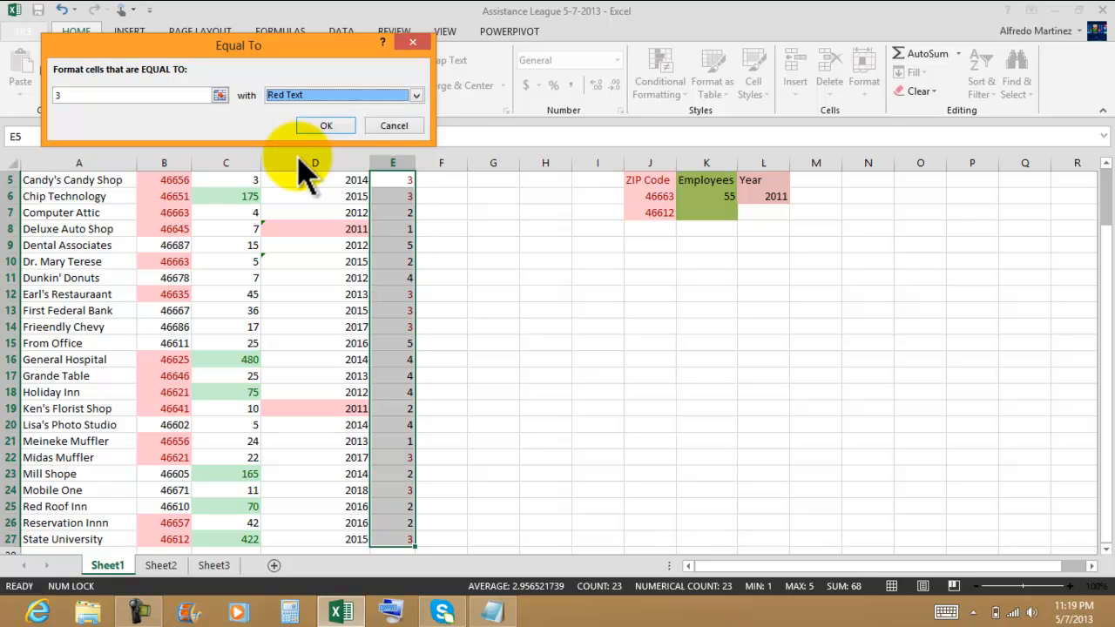
{"action": "left_click", "coordinate": [324, 126]}
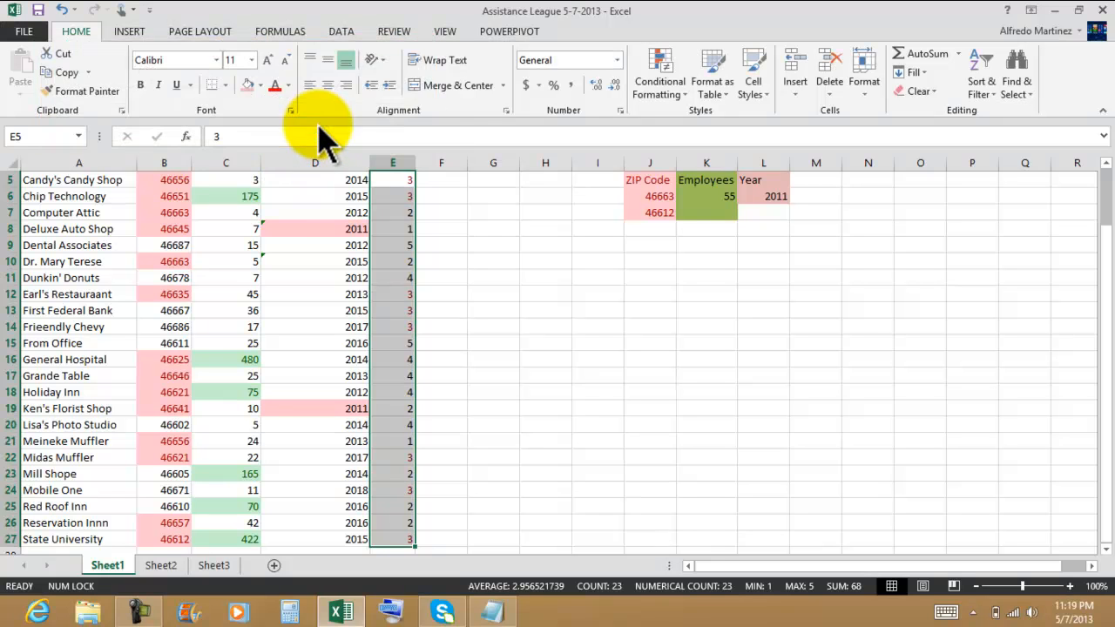
{"action": "left_click", "coordinate": [491, 214]}
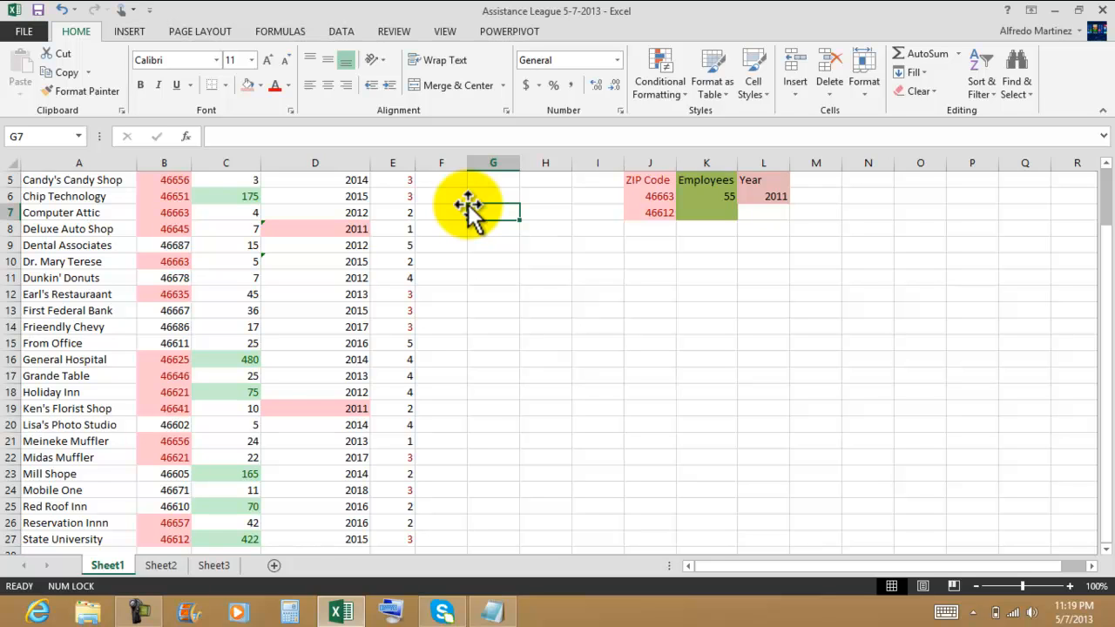
Step: Enter the heading Code in M5 with the criterion equal to 3 below it
{"action": "left_click", "coordinate": [527, 278]}
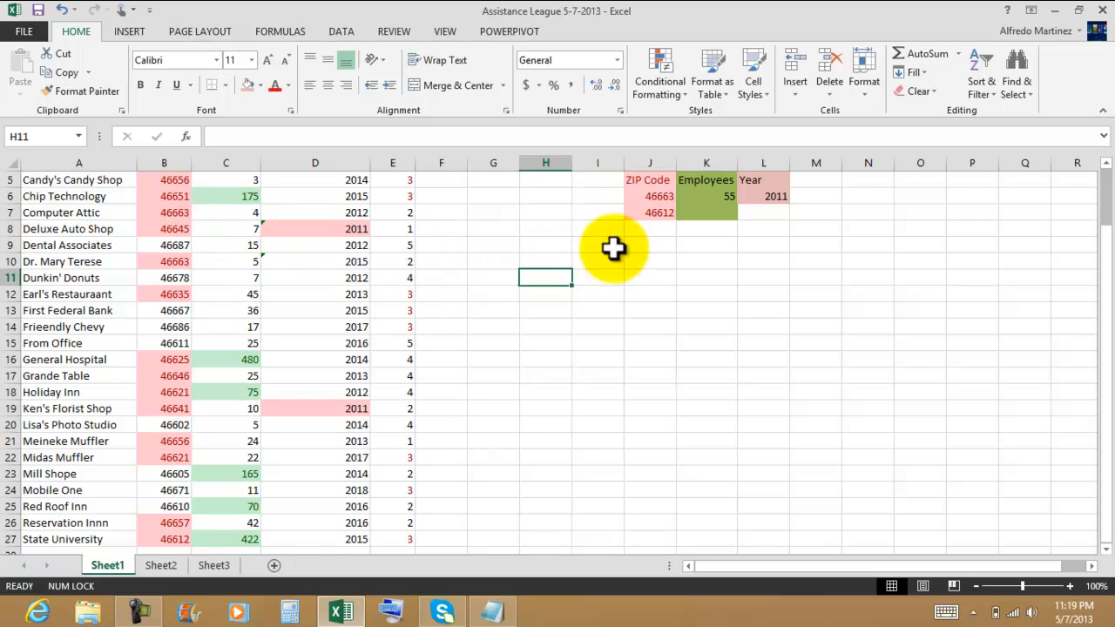
{"action": "left_click", "coordinate": [828, 181]}
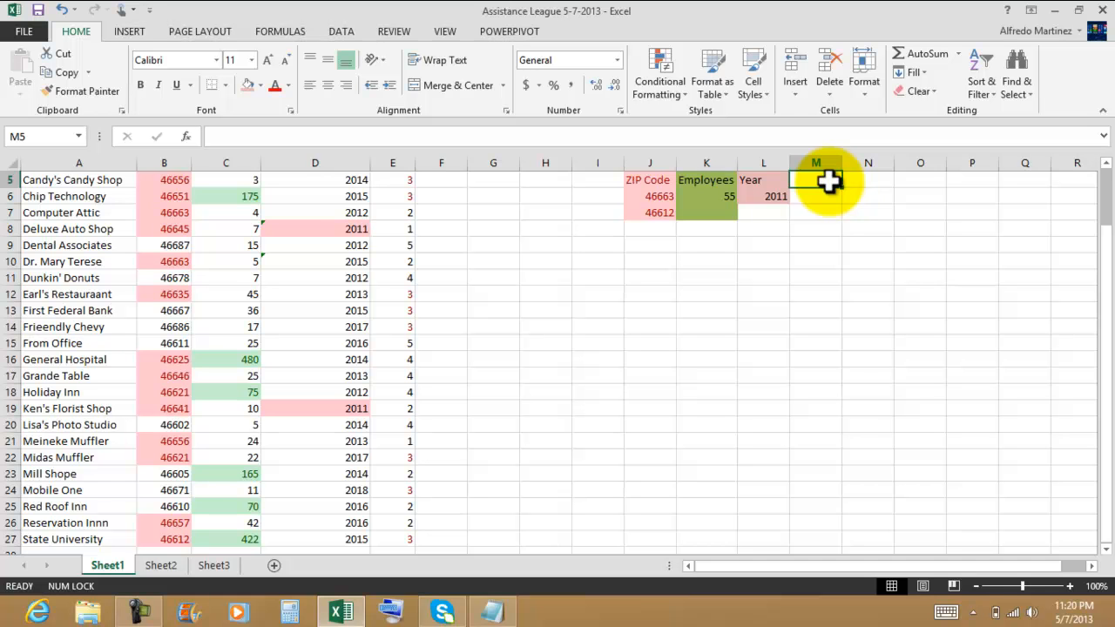
{"action": "scroll", "coordinate": [674, 271], "scroll_direction": "up", "scroll_amount": 2}
{"action": "scroll", "coordinate": [743, 264], "scroll_direction": "down", "scroll_amount": 1}
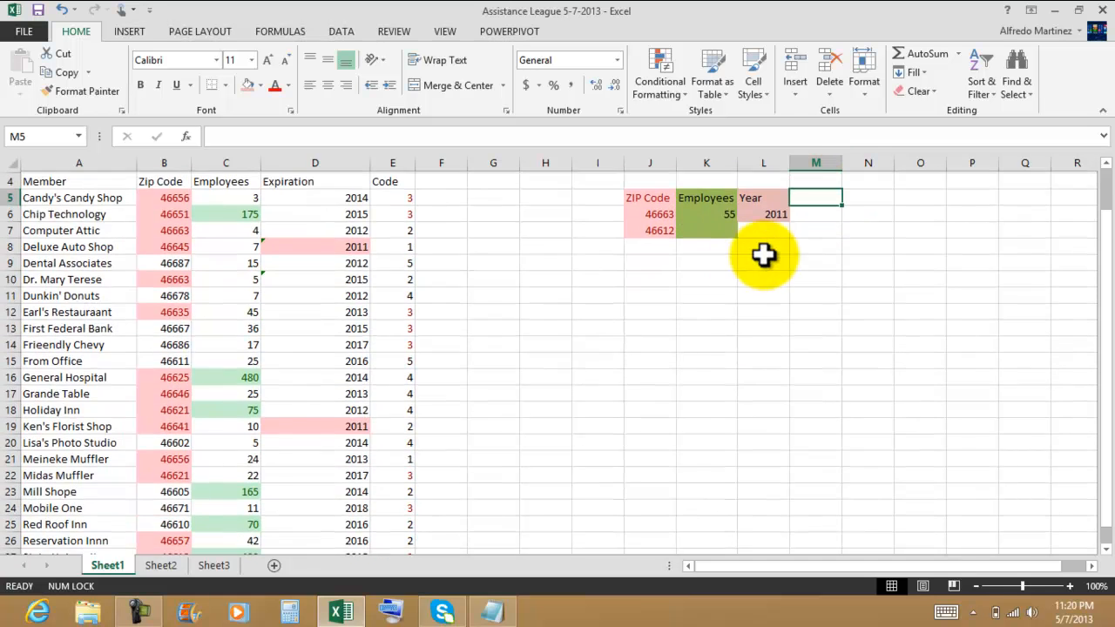
{"action": "key", "text": "F10"}
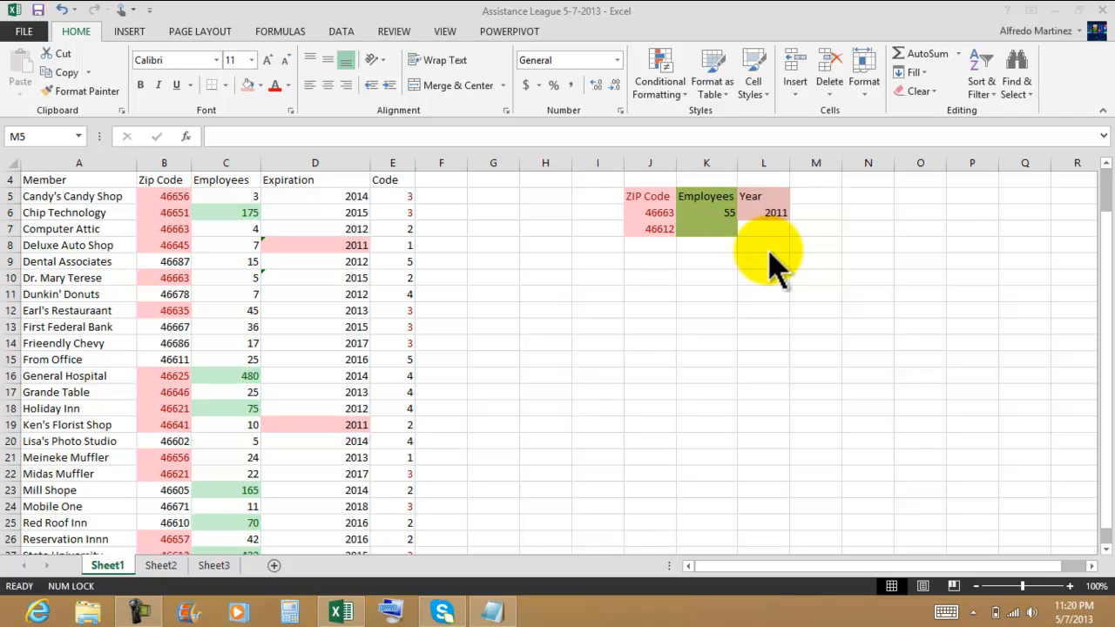
{"action": "left_click", "coordinate": [819, 195]}
{"action": "type", "text": "Co"}
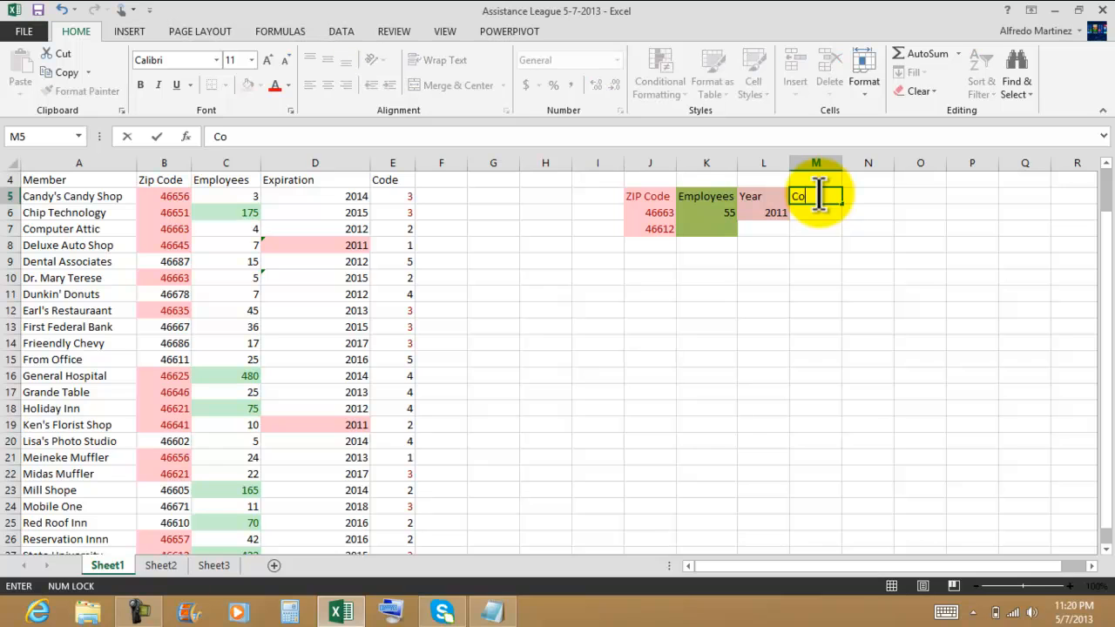
{"action": "type", "text": "de"}
{"action": "key", "text": "Return"}
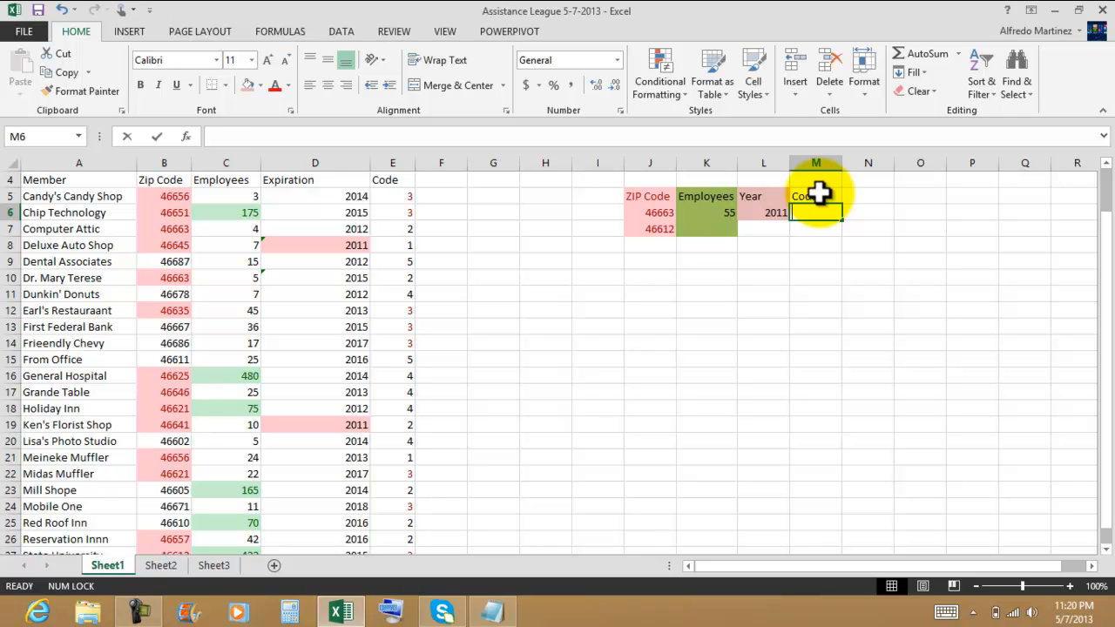
{"action": "type", "text": "equal to 3"}
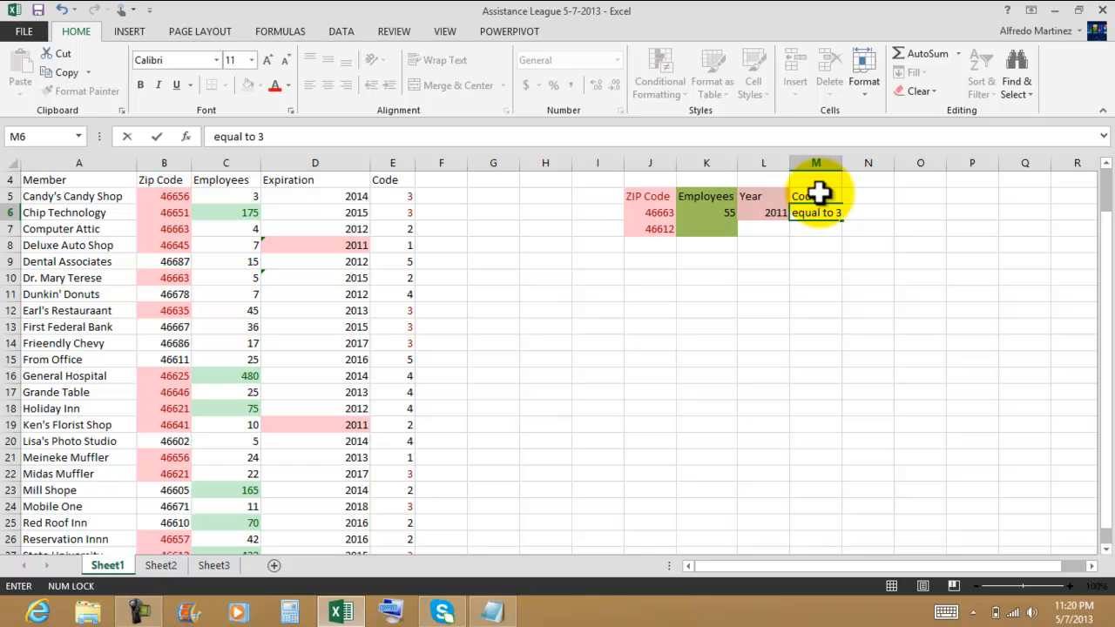
{"action": "key", "text": "Return"}
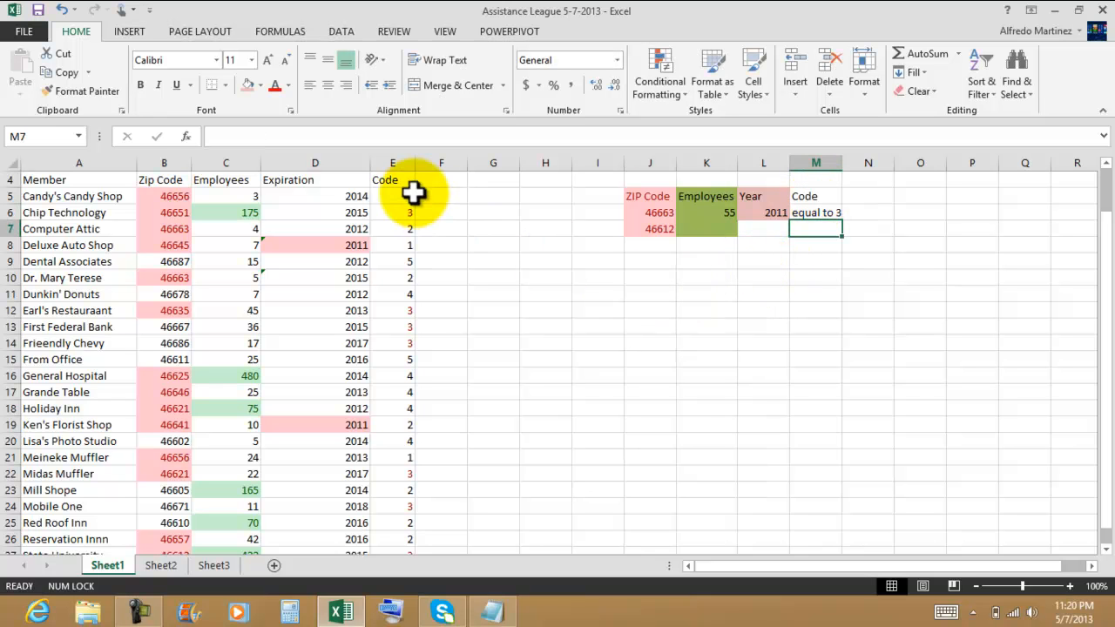
Step: Review the conditional formatting rule applied to the Code column E5:E27 in the rules manager
{"action": "left_click_drag", "start_coordinate": [401, 199], "coordinate": [393, 548]}
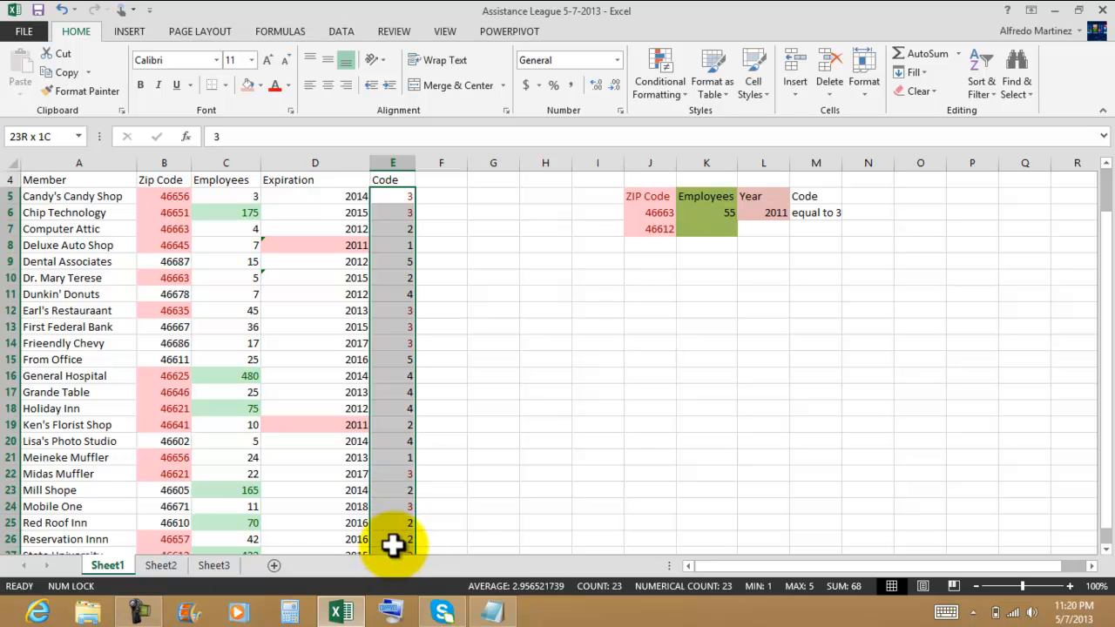
{"action": "left_click", "coordinate": [667, 90]}
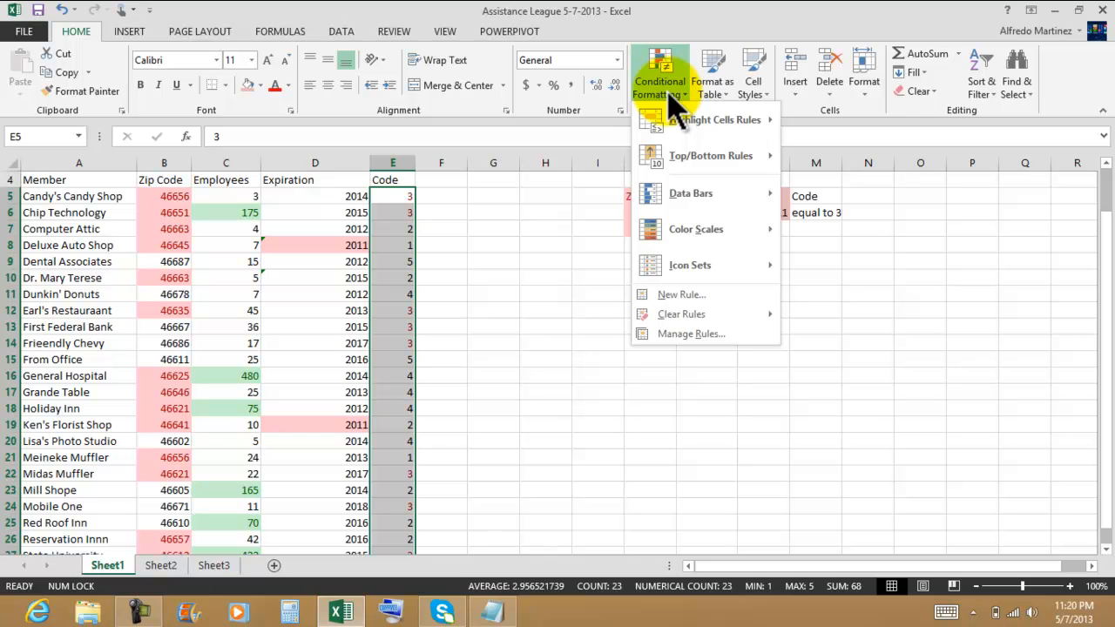
{"action": "mouse_move", "coordinate": [669, 315]}
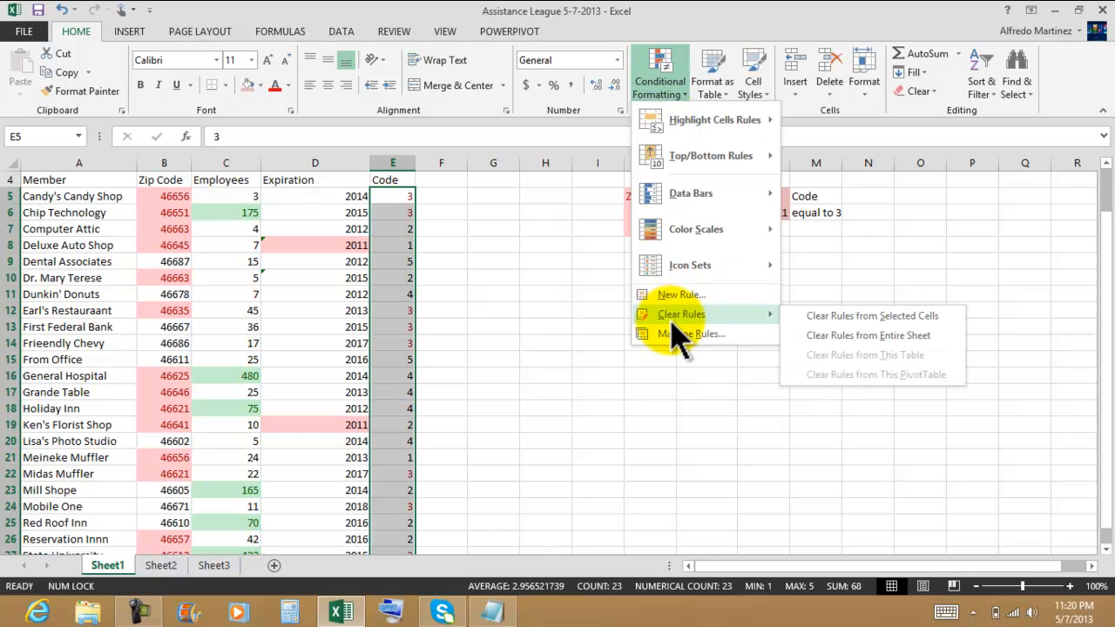
{"action": "left_click", "coordinate": [688, 335]}
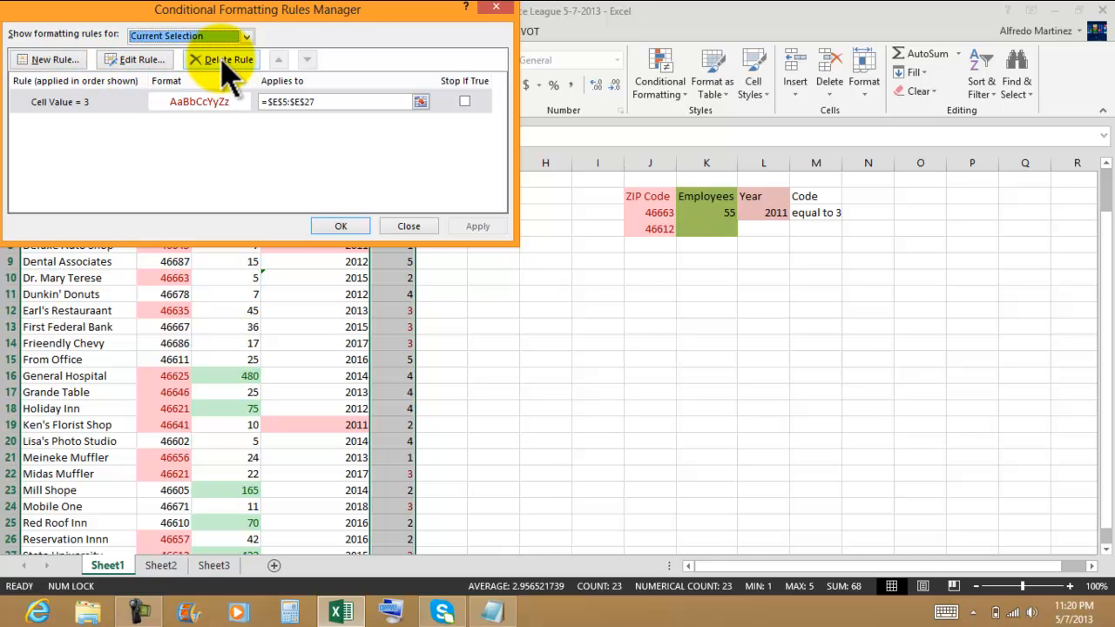
{"action": "left_click", "coordinate": [141, 61]}
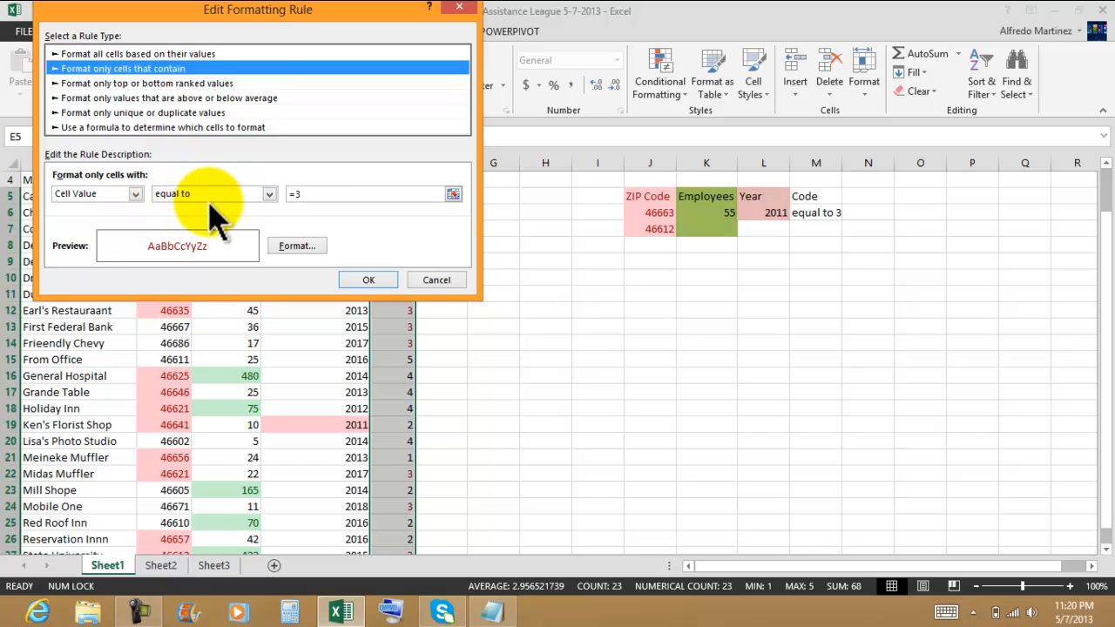
{"action": "left_click", "coordinate": [366, 280]}
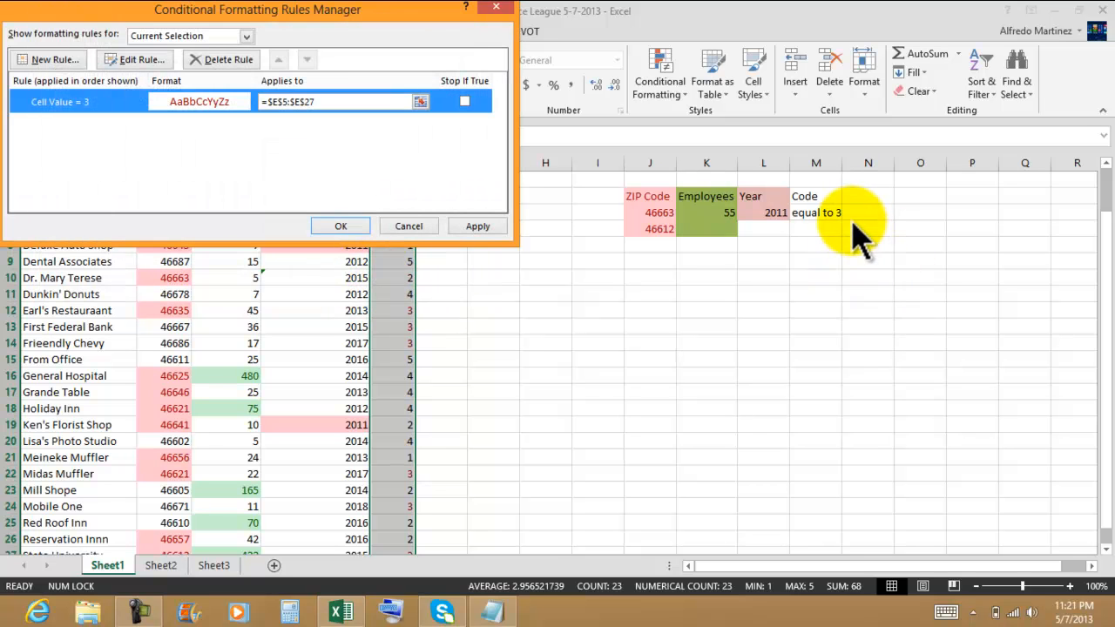
{"action": "left_click", "coordinate": [353, 228]}
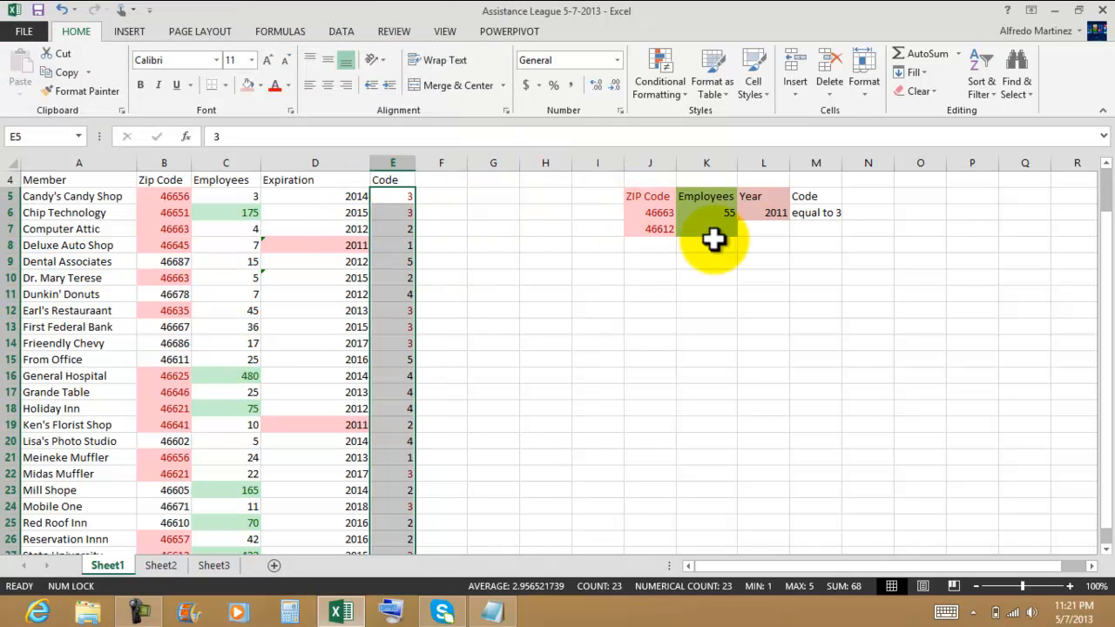
Step: Apply a red font color to the Code criteria cells M5:M6
{"action": "left_click_drag", "start_coordinate": [811, 199], "coordinate": [816, 212]}
{"action": "left_click", "coordinate": [275, 86]}
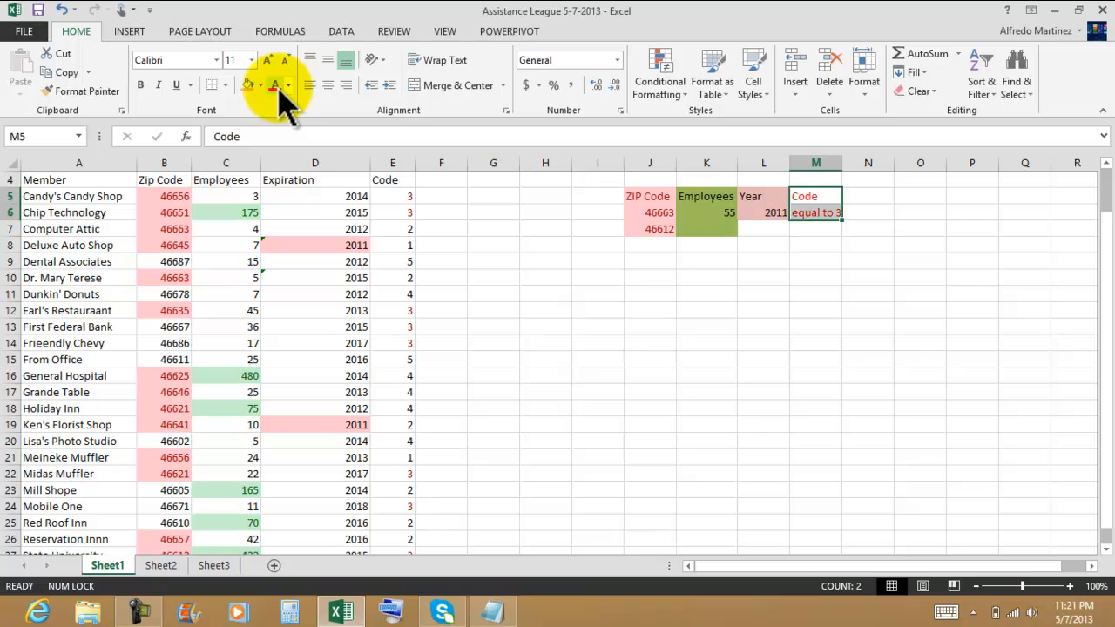
{"action": "left_click", "coordinate": [587, 356]}
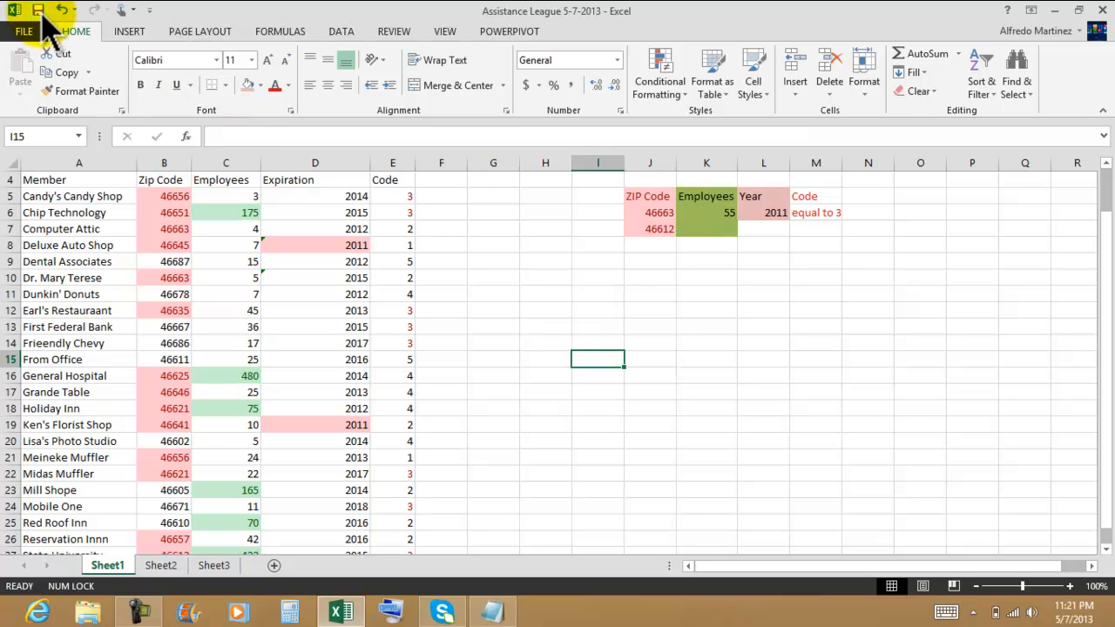
Step: Switch to the Notepad exercise instructions to review the remaining tasks
{"action": "left_click", "coordinate": [493, 612]}
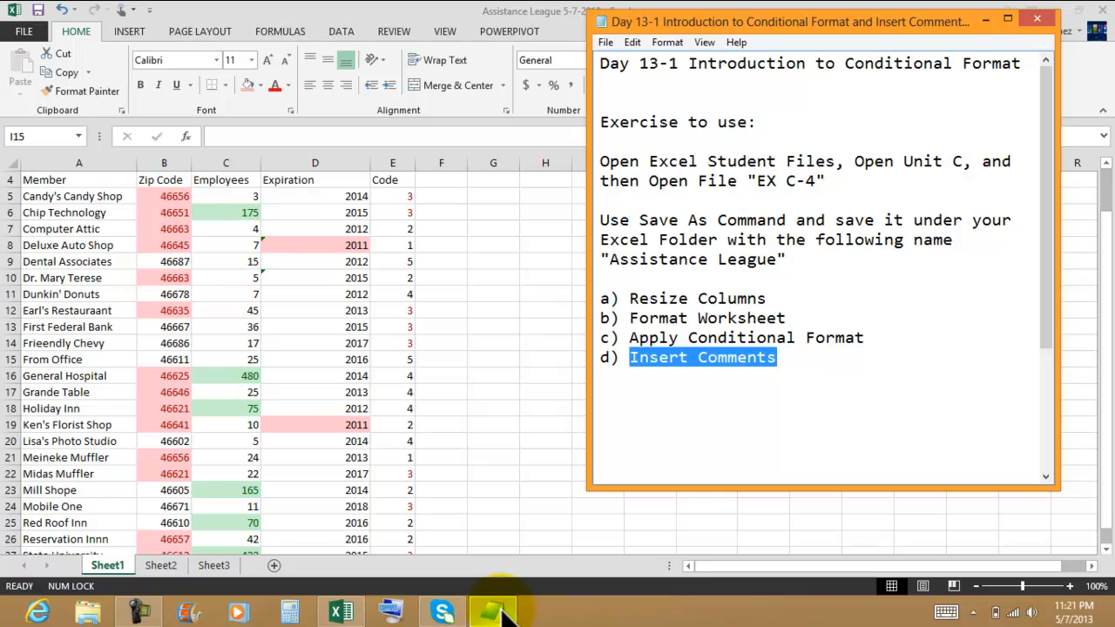
{"action": "left_click", "coordinate": [492, 612]}
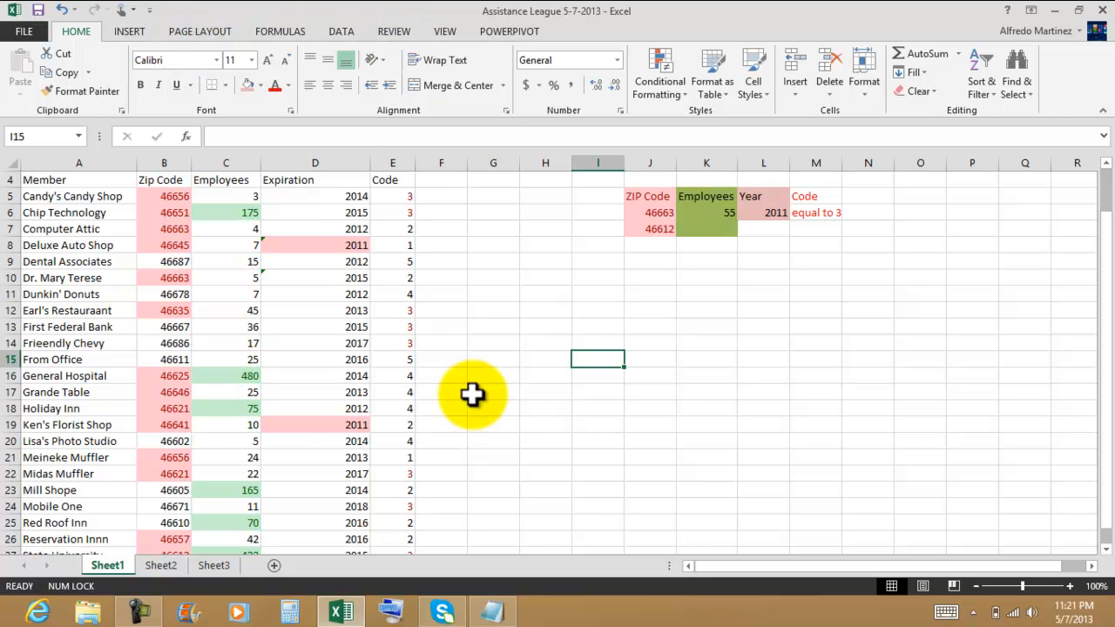
{"action": "left_click", "coordinate": [493, 612]}
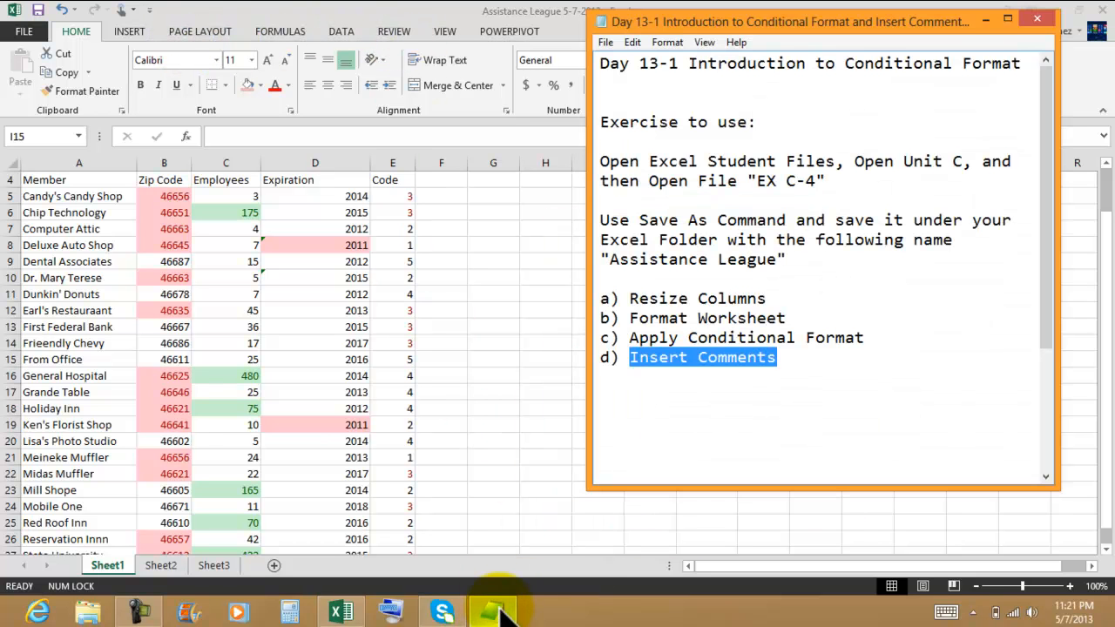
{"action": "left_click", "coordinate": [800, 365]}
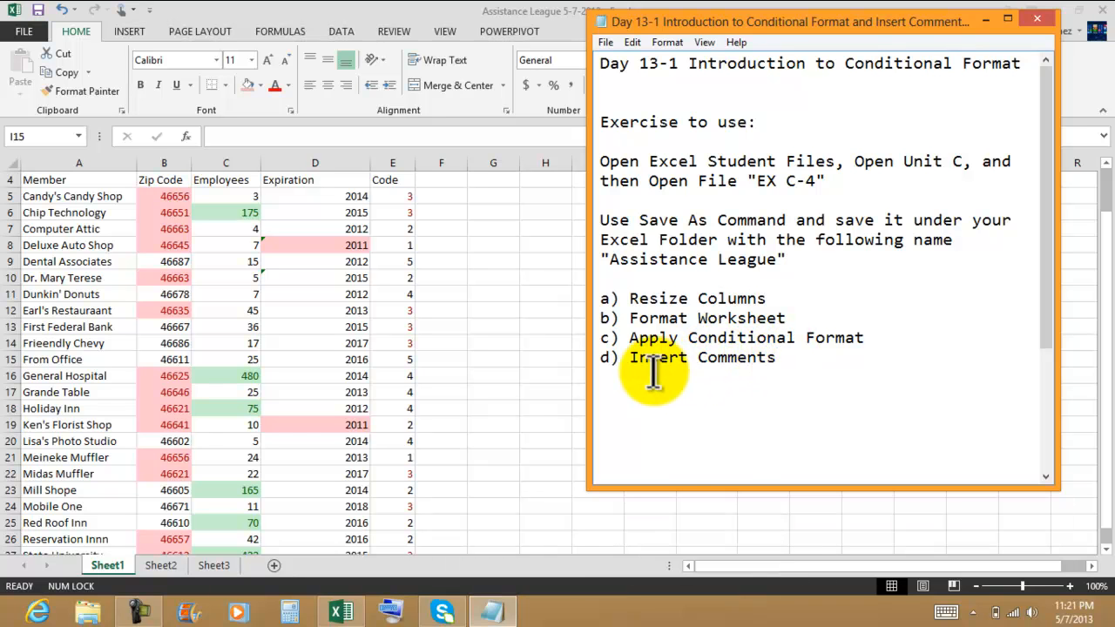
{"action": "left_click", "coordinate": [984, 18]}
{"action": "left_click", "coordinate": [522, 307]}
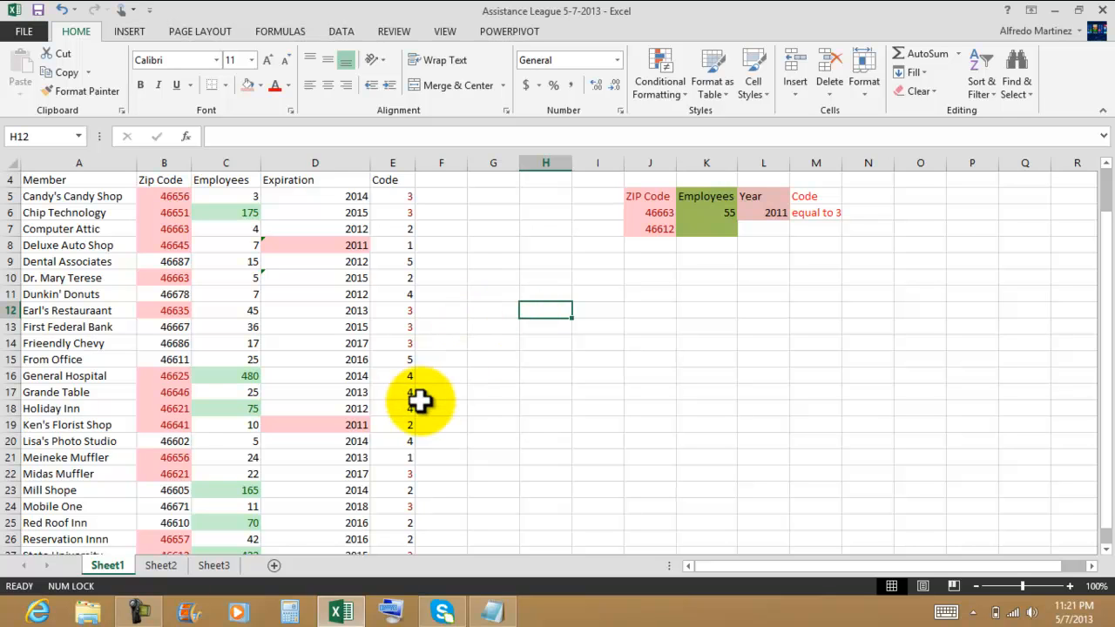
{"action": "left_click", "coordinate": [167, 375]}
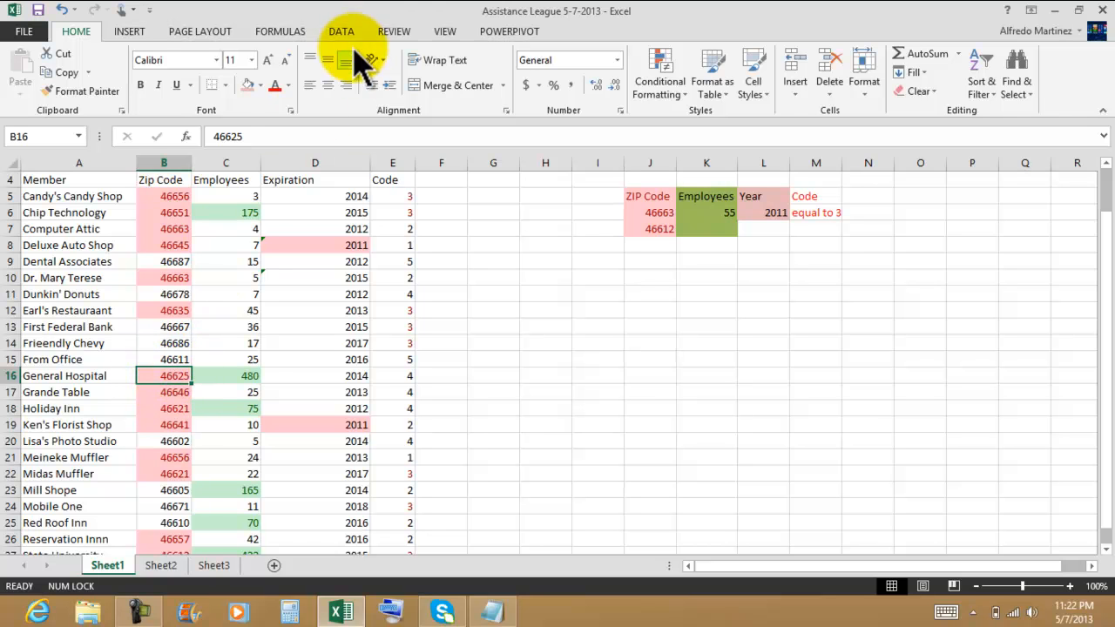
{"action": "left_click", "coordinate": [396, 35]}
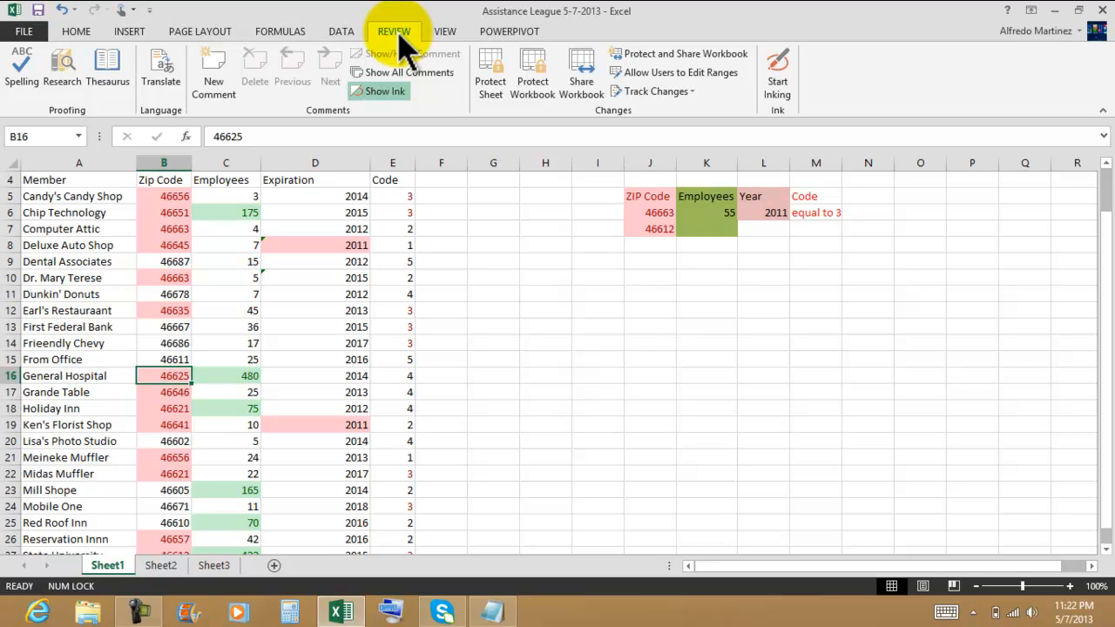
{"action": "left_click", "coordinate": [444, 35]}
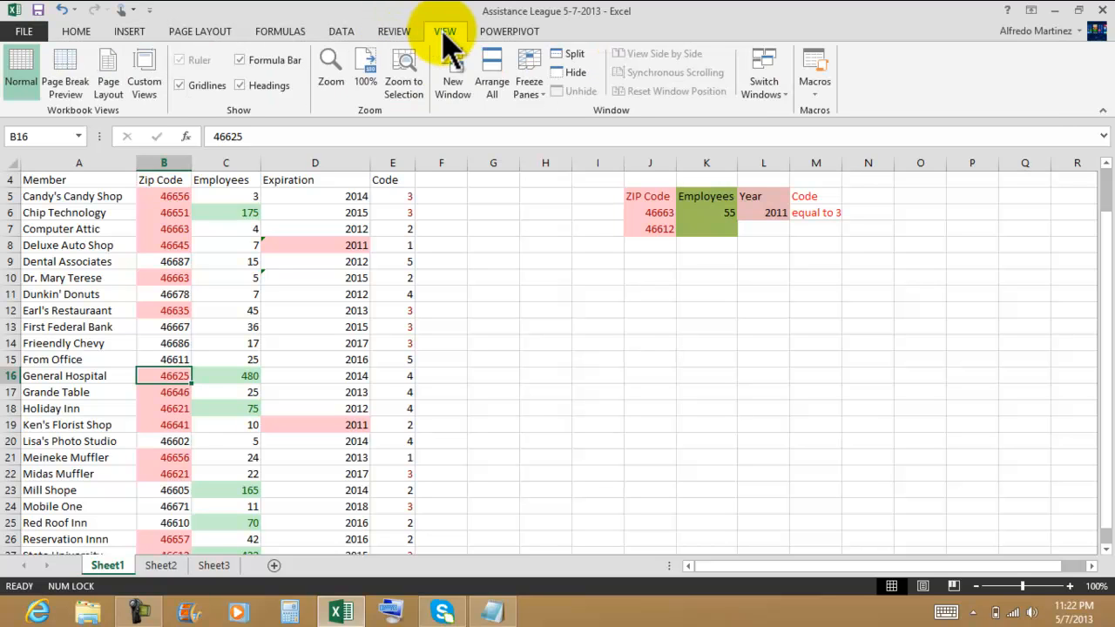
{"action": "left_click", "coordinate": [353, 37]}
Step: Add a comment to B16 asking to please verify this data because the information may not be correct
{"action": "left_click", "coordinate": [398, 35]}
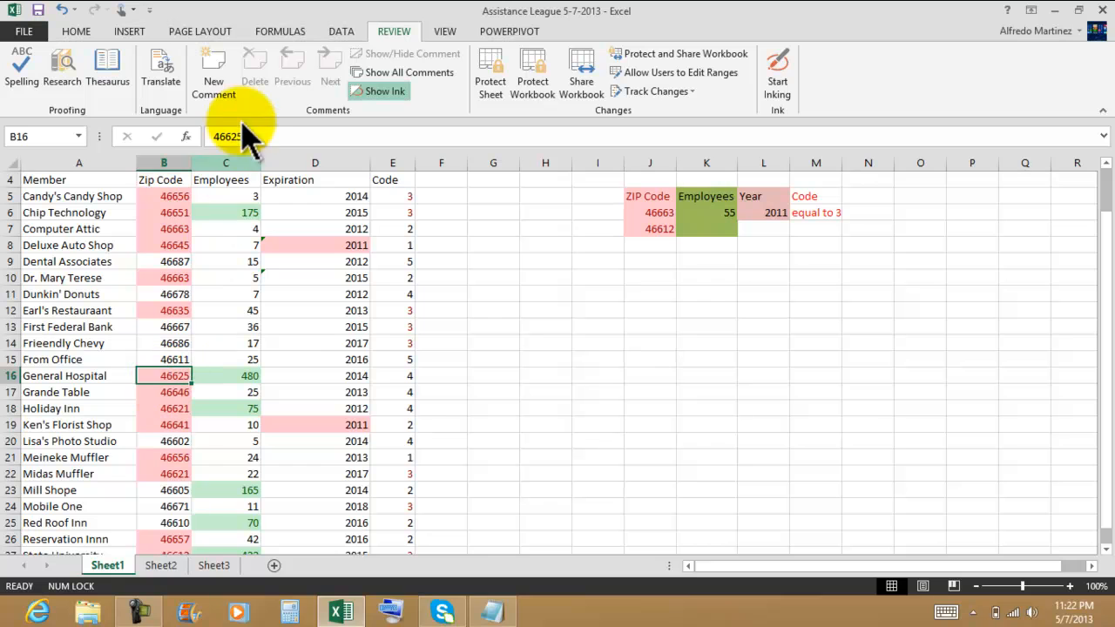
{"action": "left_click", "coordinate": [215, 71]}
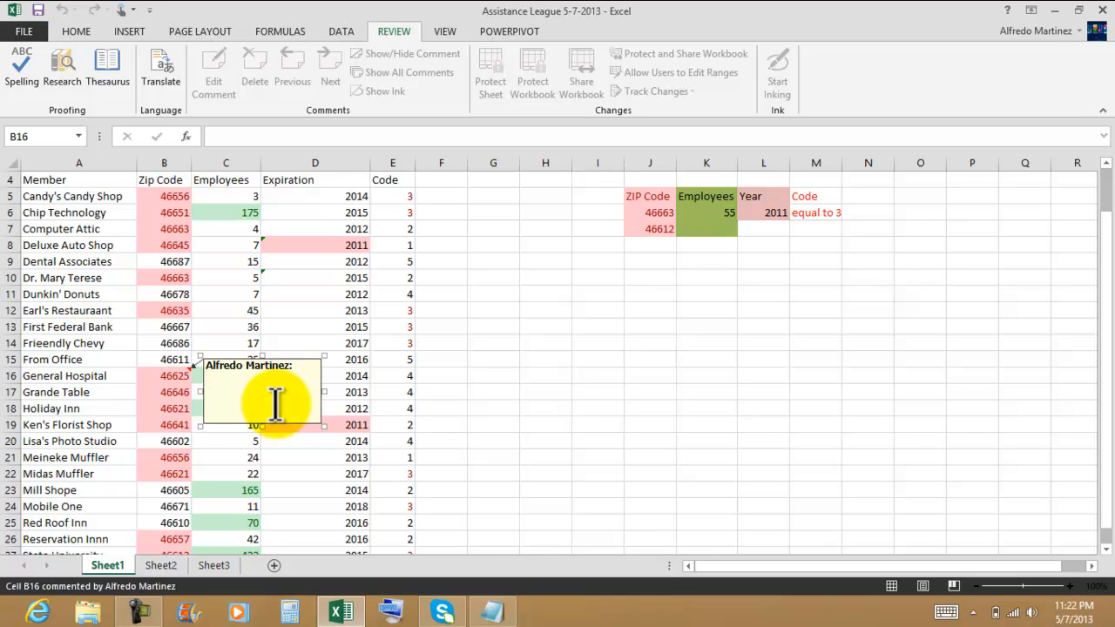
{"action": "type", "text": "John"}
{"action": "type", "text": "[lease verify this data"}
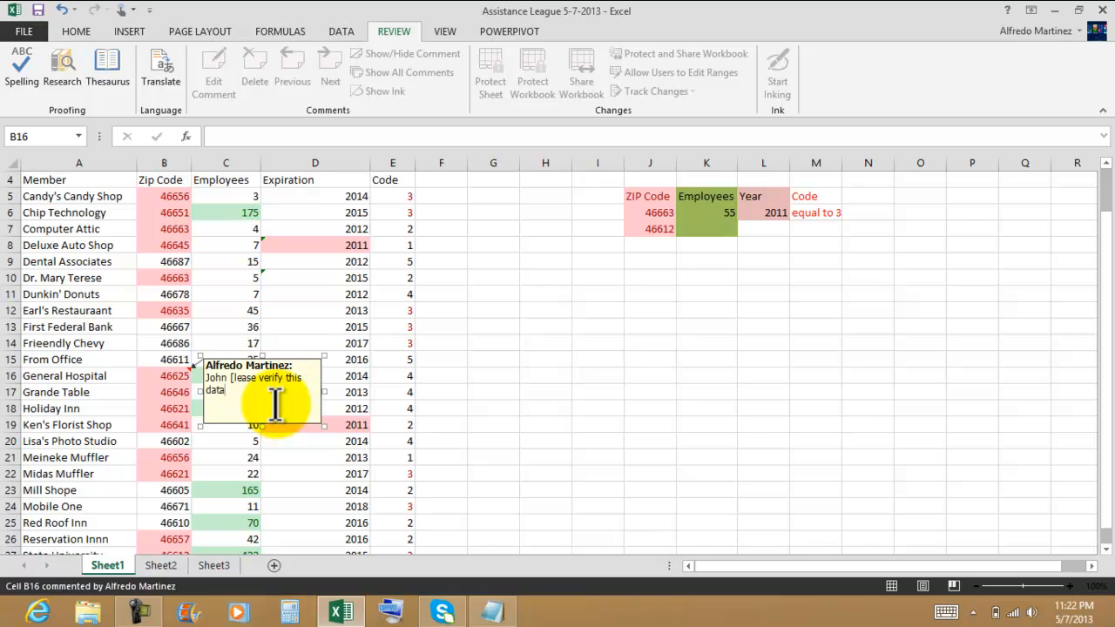
{"action": "type", "text": " I don"}
{"action": "type", "text": "'t think"}
{"action": "type", "text": " informati"}
{"action": "type", "text": "on is corre"}
{"action": "type", "text": "ct"}
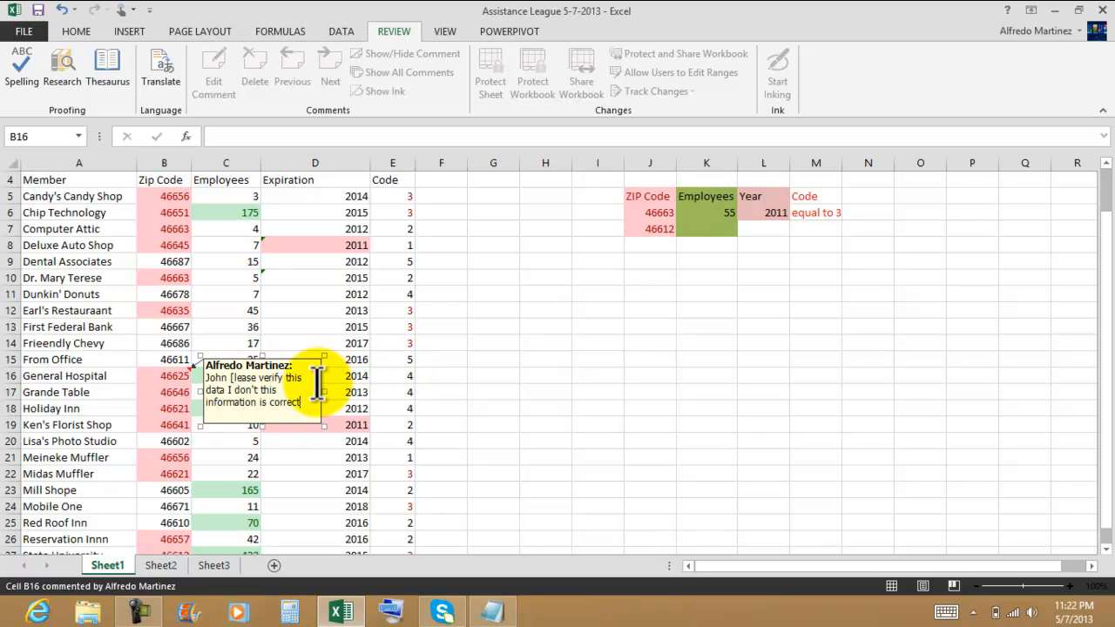
{"action": "left_click", "coordinate": [261, 357]}
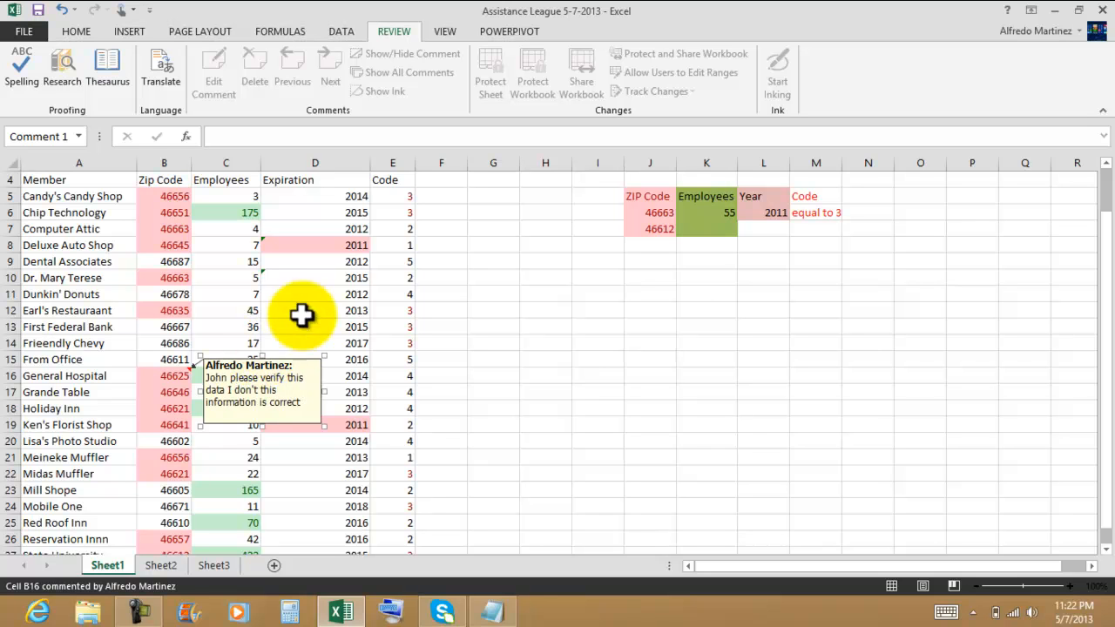
{"action": "left_click", "coordinate": [584, 369]}
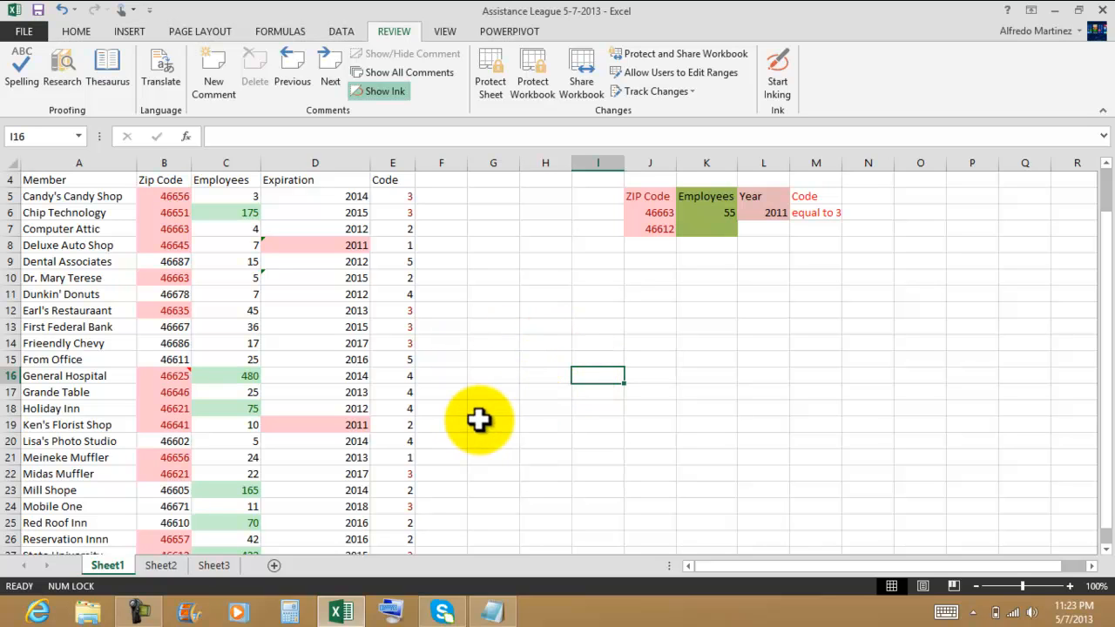
{"action": "mouse_move", "coordinate": [182, 376]}
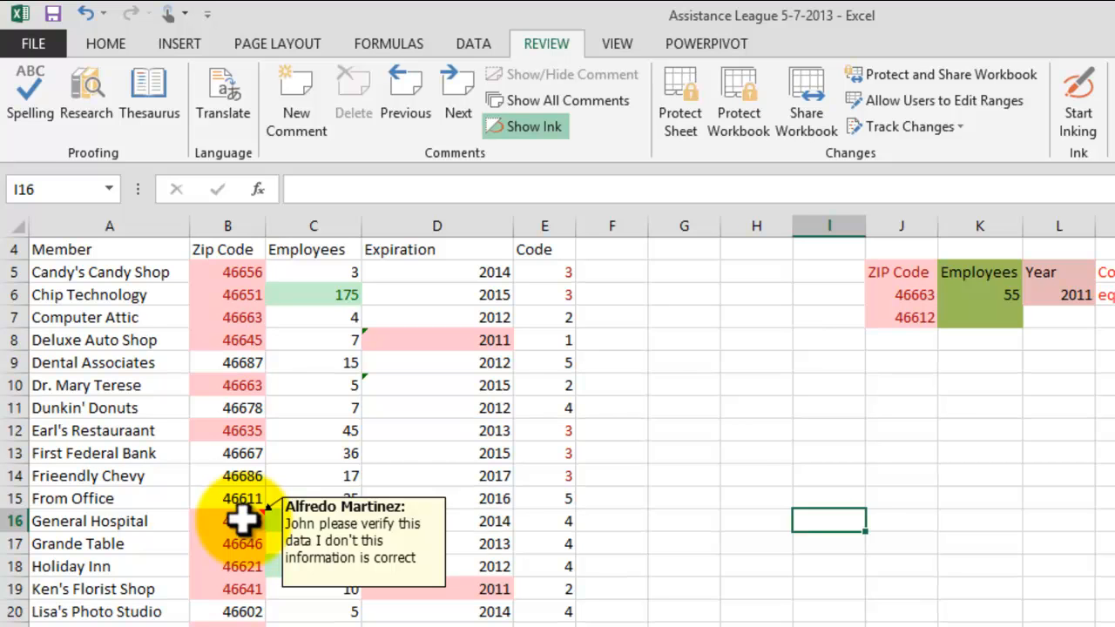
{"action": "left_click", "coordinate": [756, 452]}
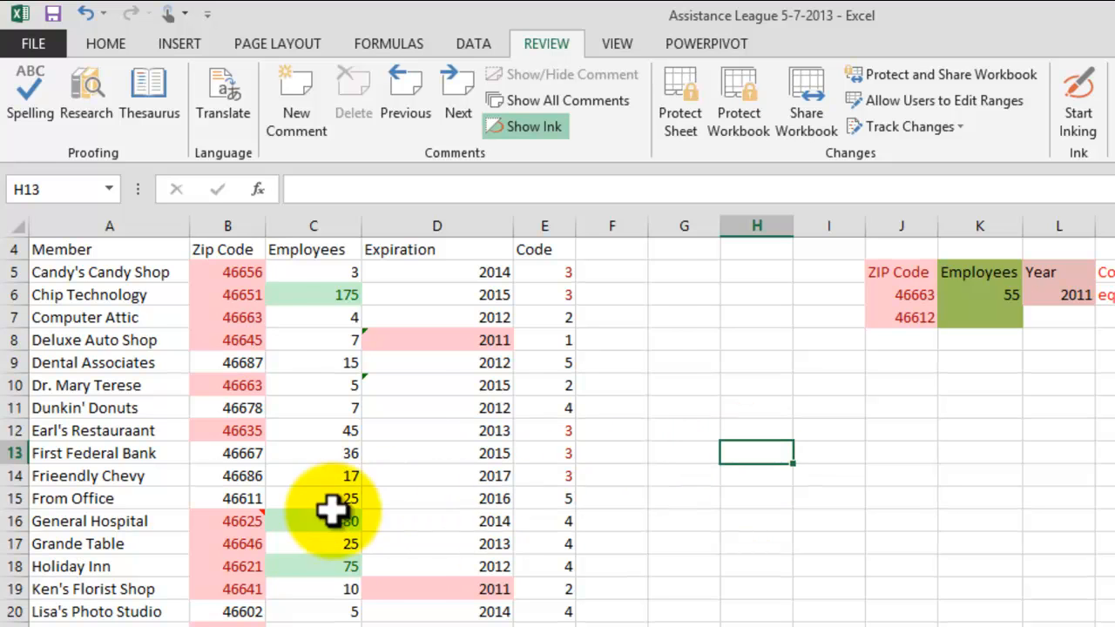
{"action": "mouse_move", "coordinate": [244, 520]}
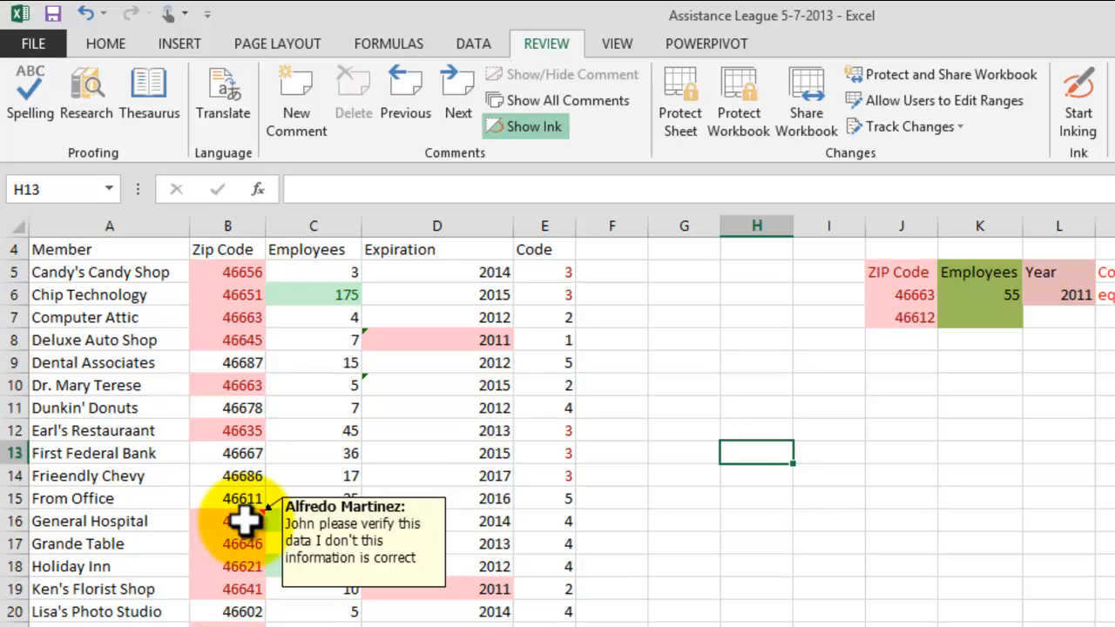
{"action": "left_click", "coordinate": [701, 490]}
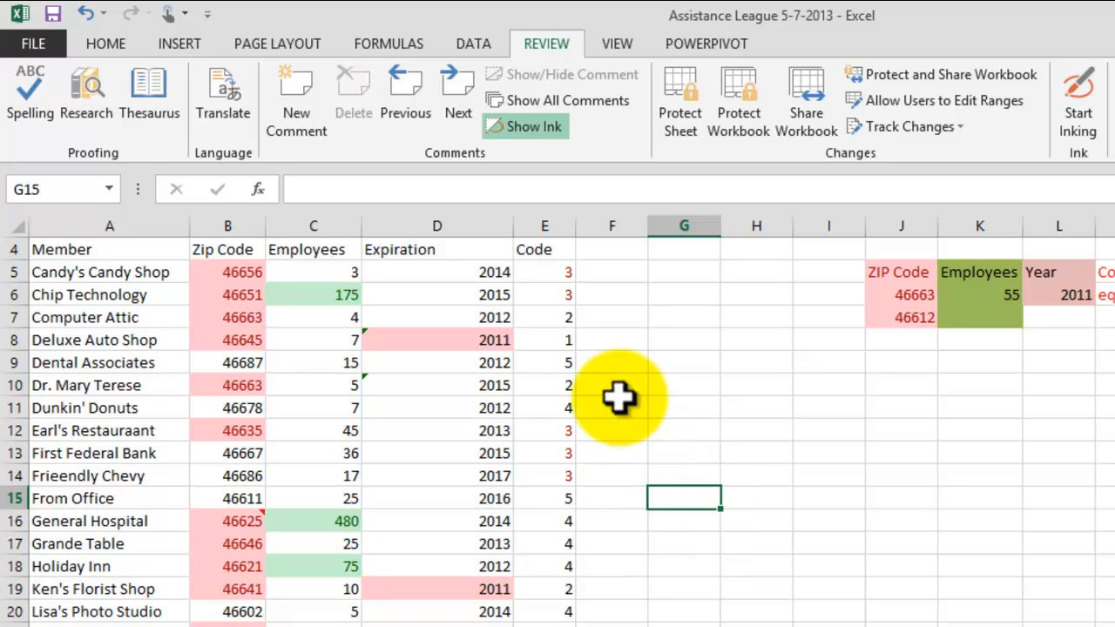
Step: Insert a comment on D8, move its box aside, and write that a gift should be sent to these long-time members
{"action": "left_click", "coordinate": [494, 344]}
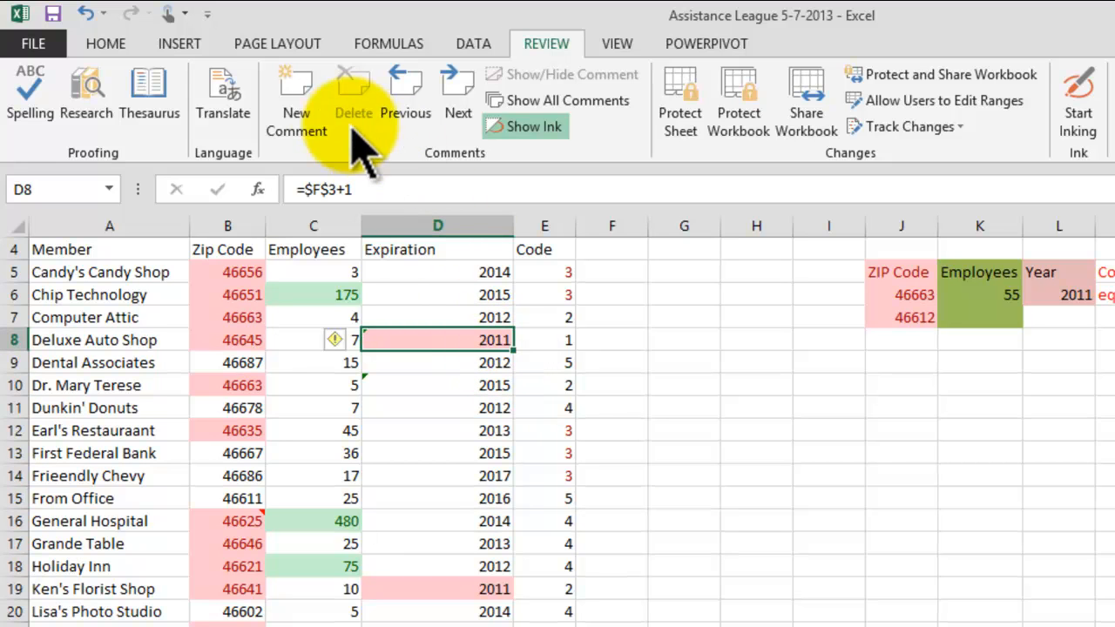
{"action": "left_click", "coordinate": [296, 112]}
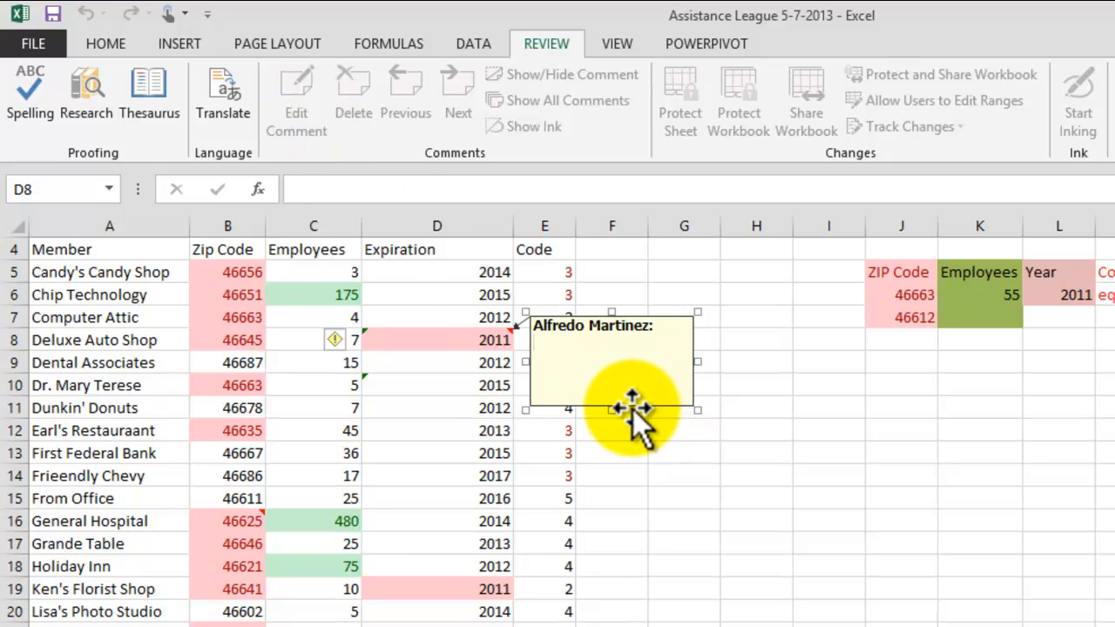
{"action": "left_click_drag", "start_coordinate": [632, 409], "coordinate": [715, 405]}
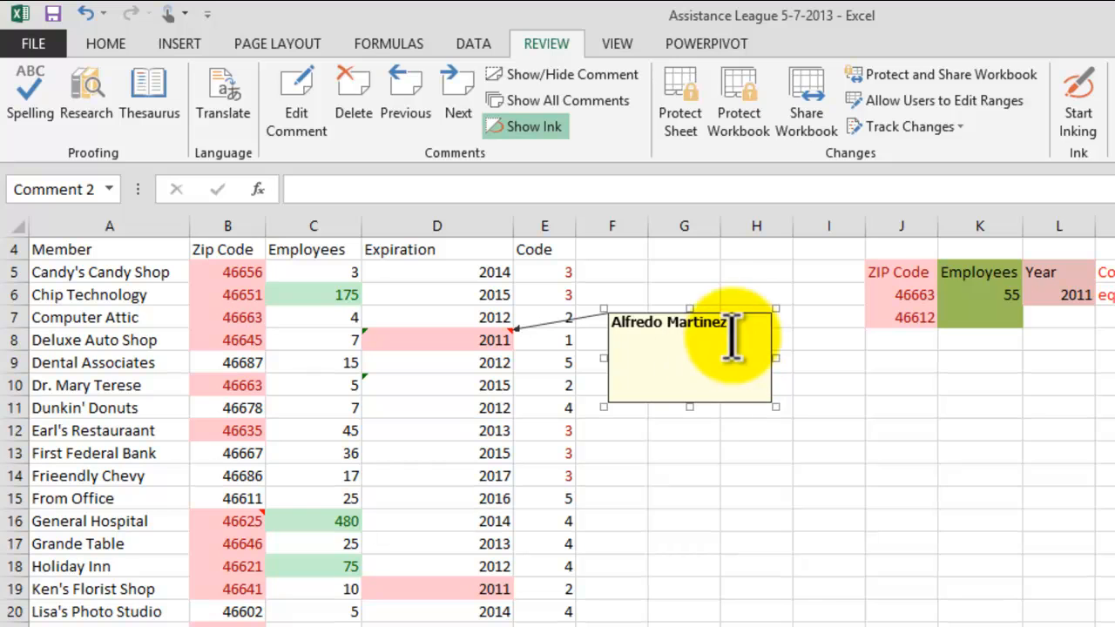
{"action": "left_click", "coordinate": [679, 348]}
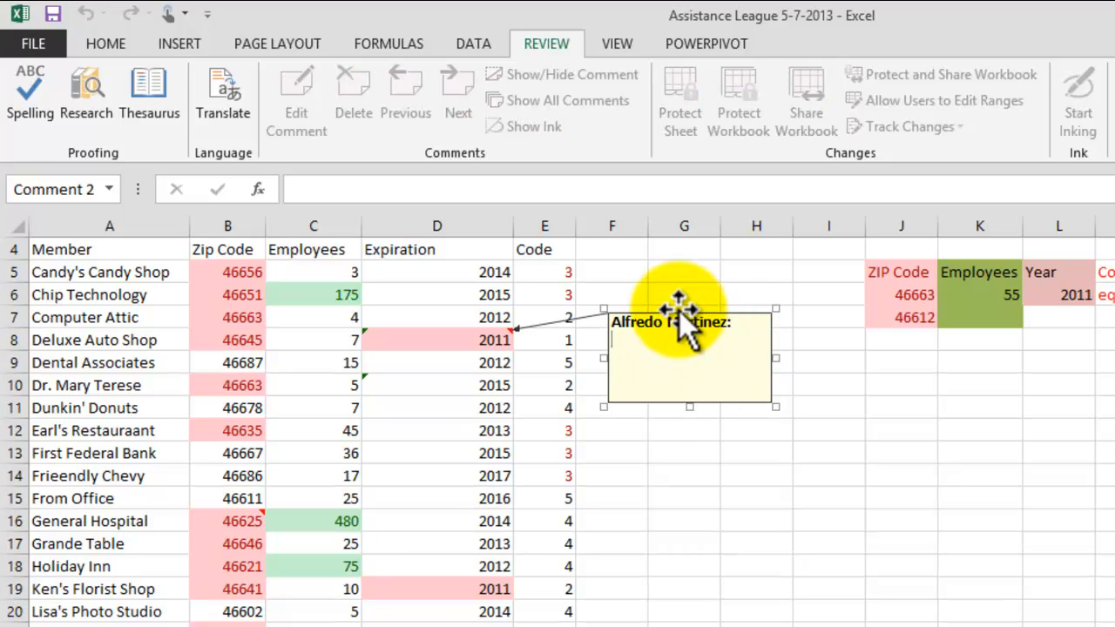
{"action": "type", "text": "John we need to send "}
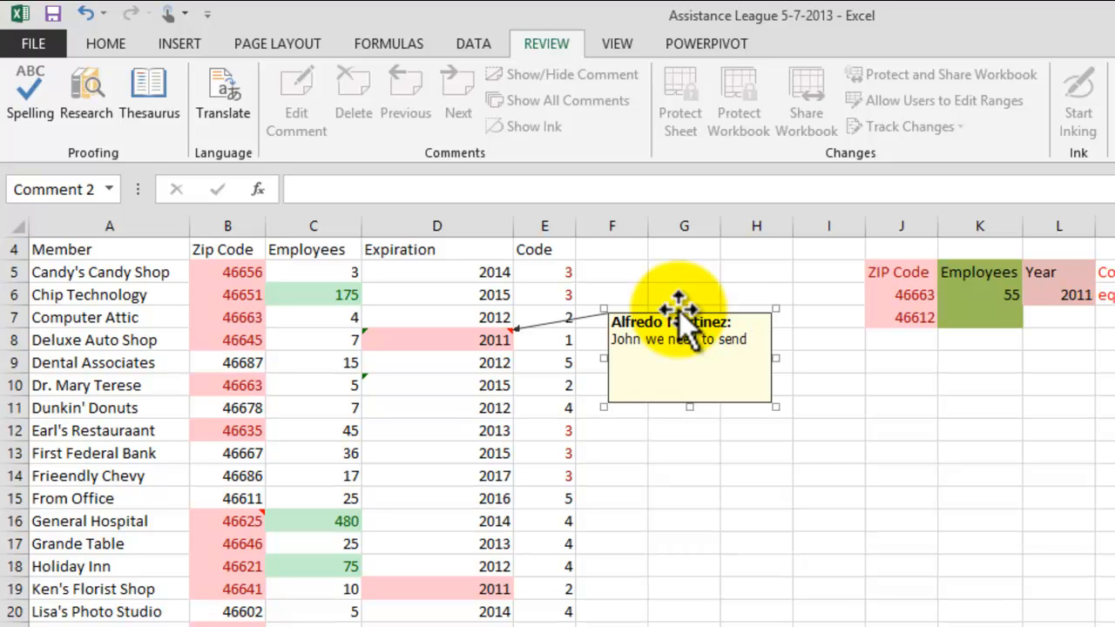
{"action": "type", "text": "a gift to this cu"}
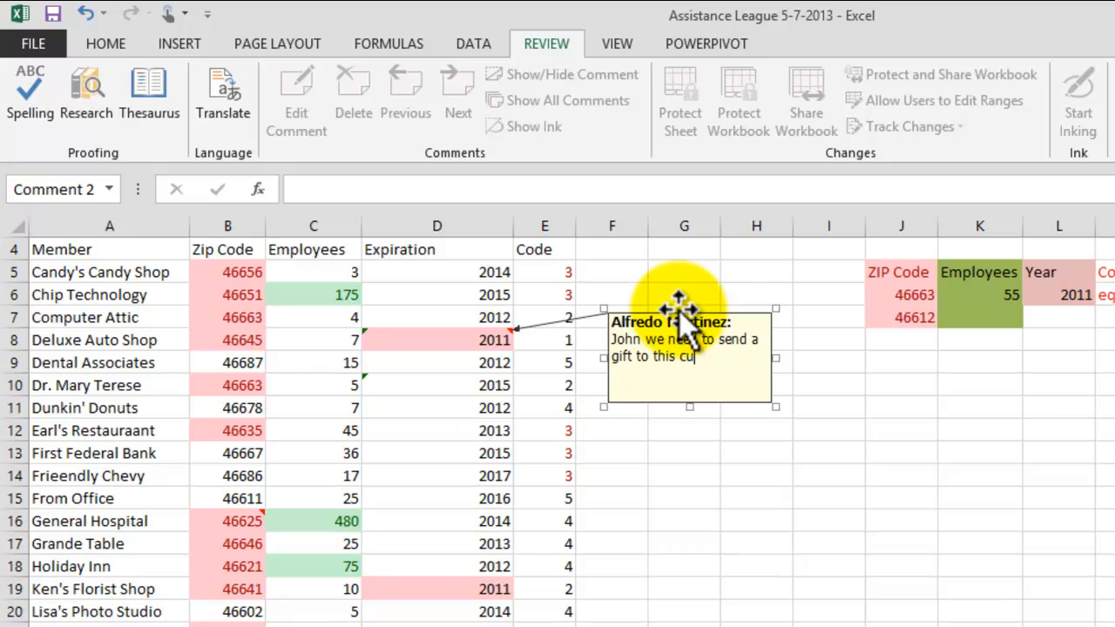
{"action": "key", "text": "BackSpace"}
{"action": "key", "text": "BackSpace"}
{"action": "type", "text": "members they been "}
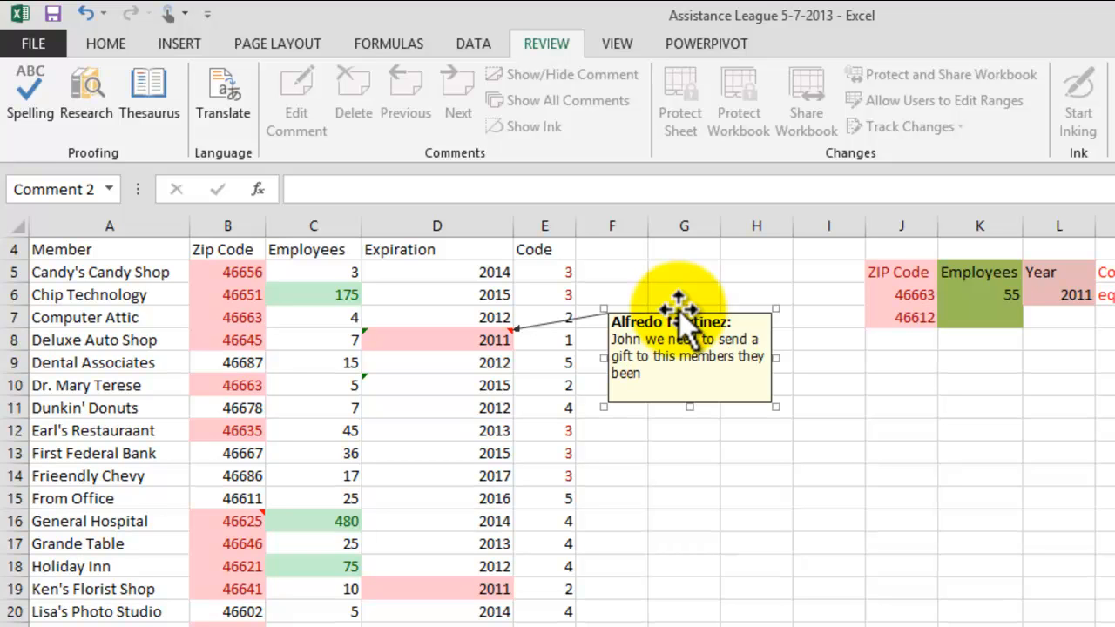
{"action": "type", "text": "a long time with us"}
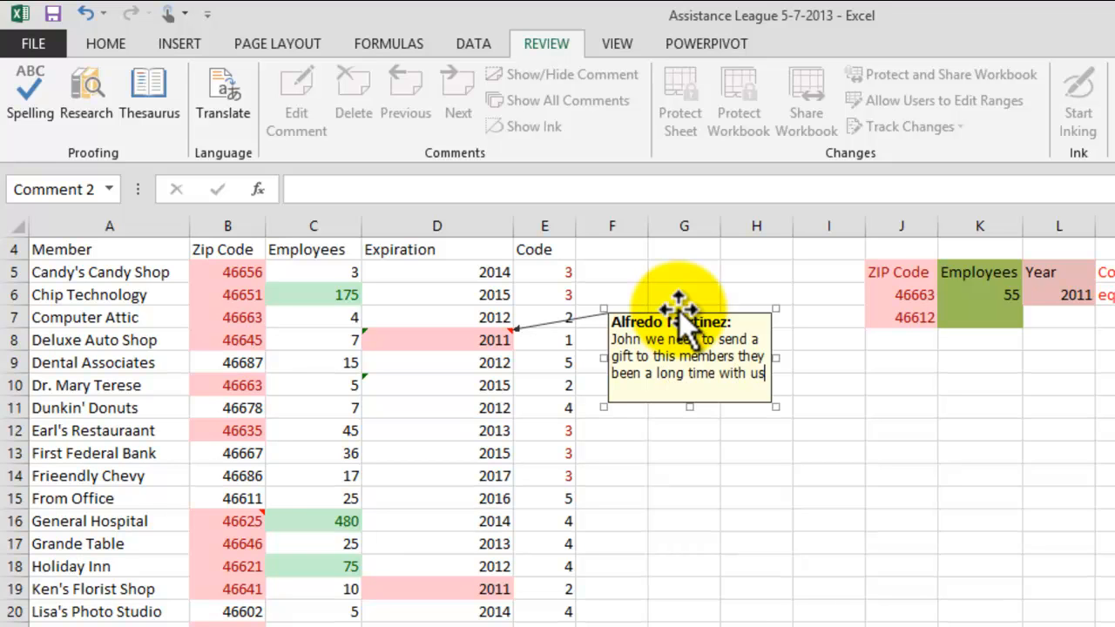
{"action": "type", "text": "."}
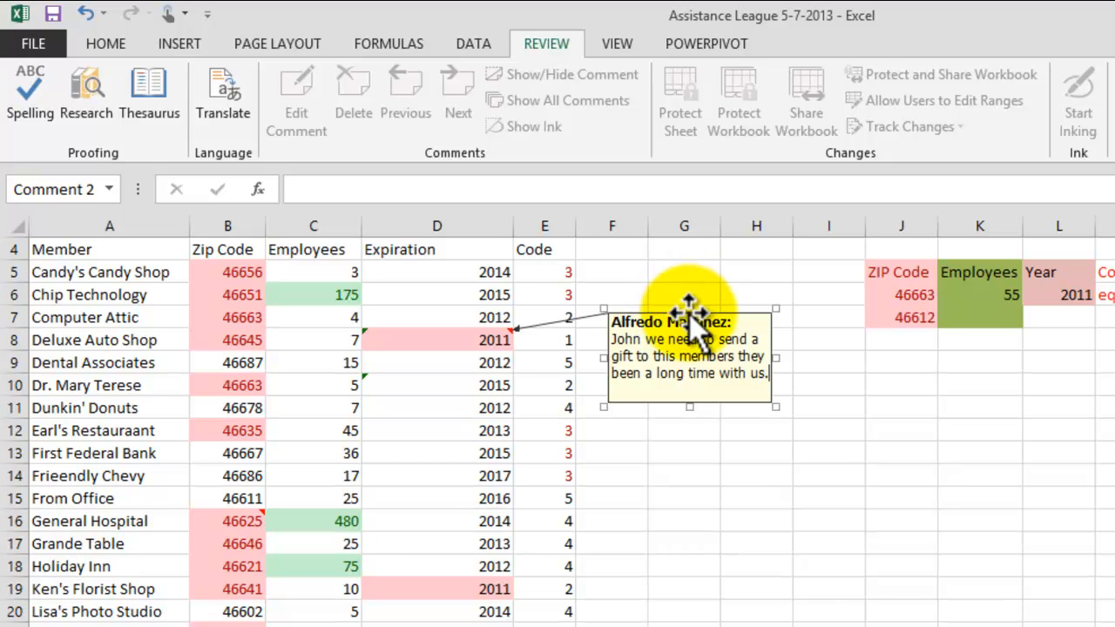
{"action": "left_click", "coordinate": [690, 481]}
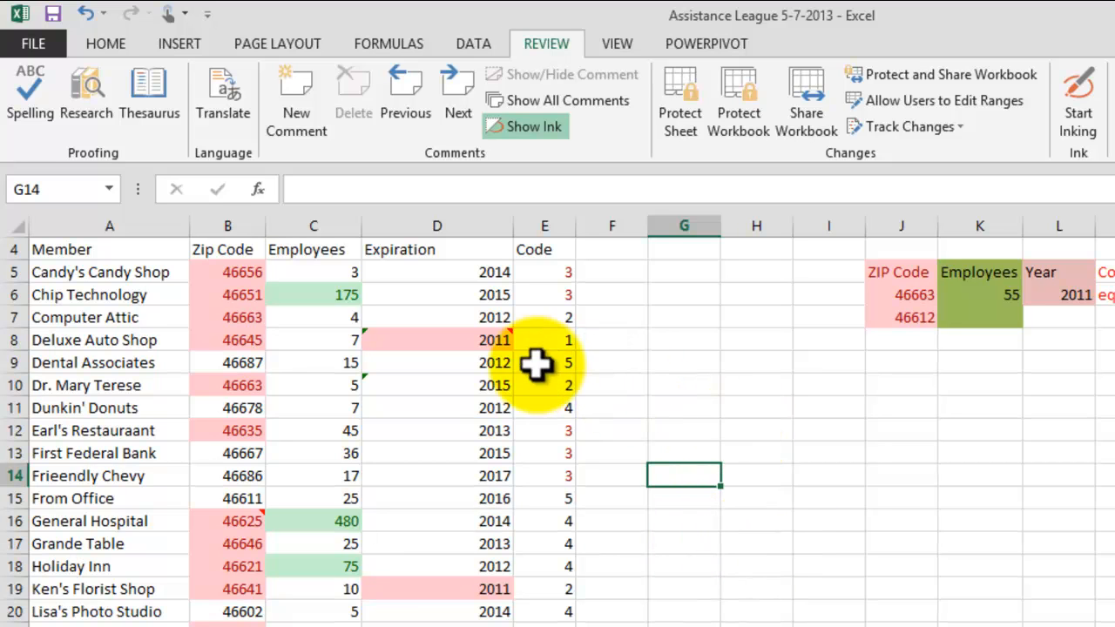
{"action": "mouse_move", "coordinate": [488, 337]}
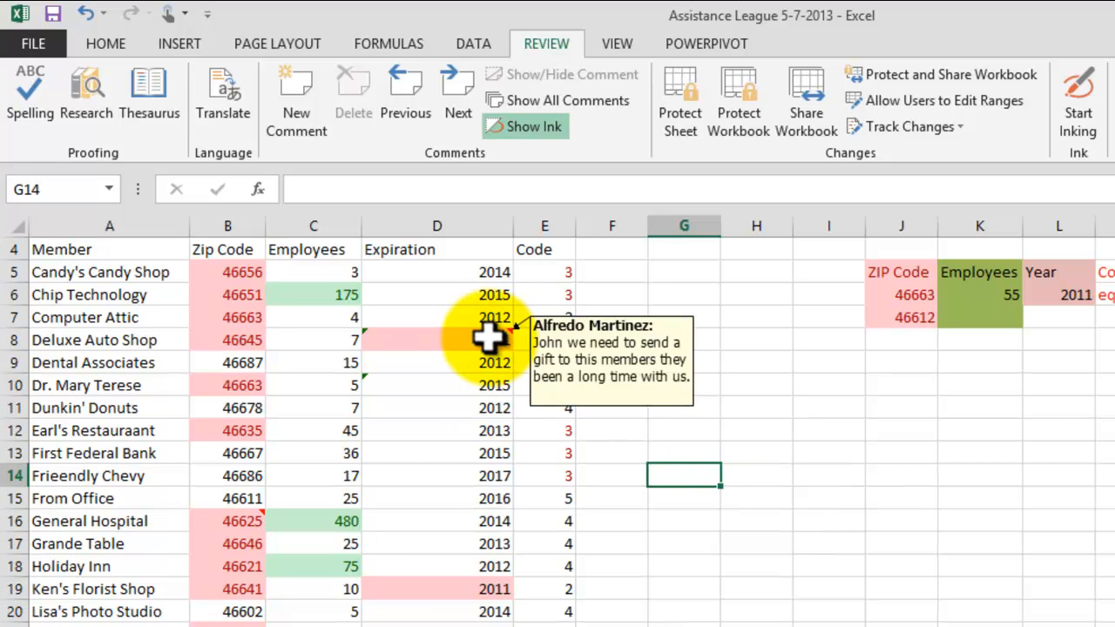
{"action": "left_click", "coordinate": [823, 570]}
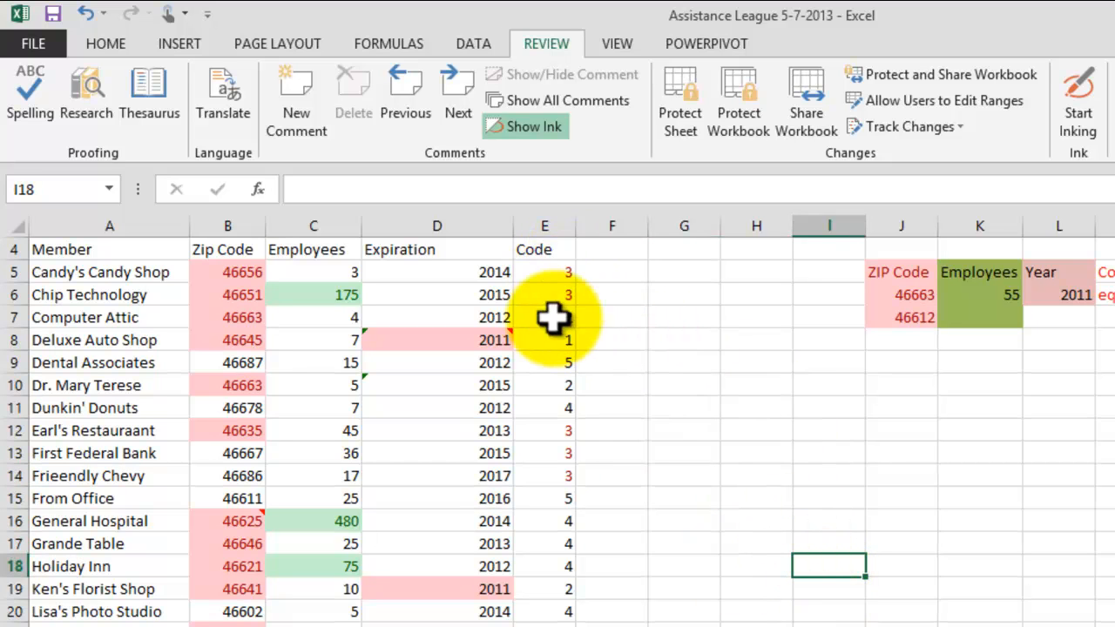
Step: Add a comment to E15 saying a different code sequence needs to be created
{"action": "left_click", "coordinate": [565, 498]}
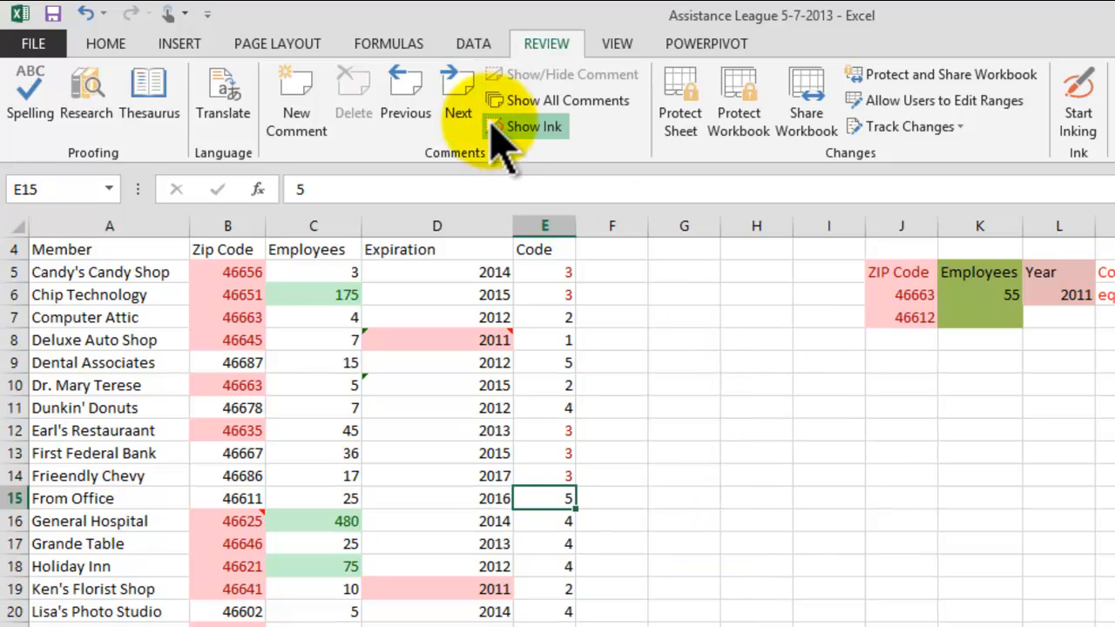
{"action": "left_click", "coordinate": [323, 118]}
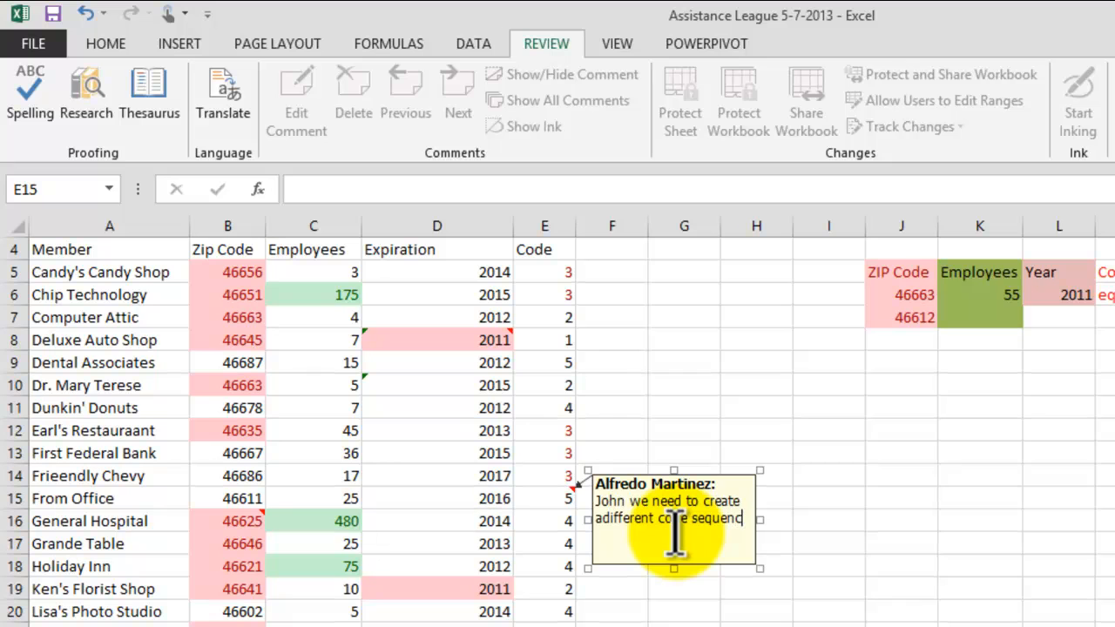
{"action": "left_click", "coordinate": [857, 499]}
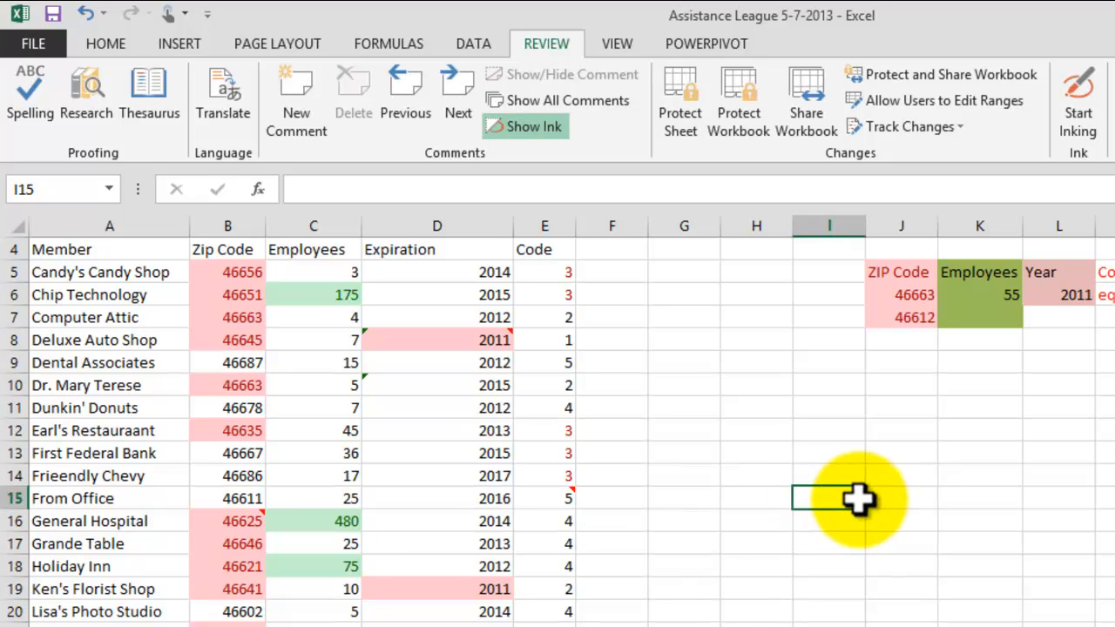
{"action": "mouse_move", "coordinate": [554, 504]}
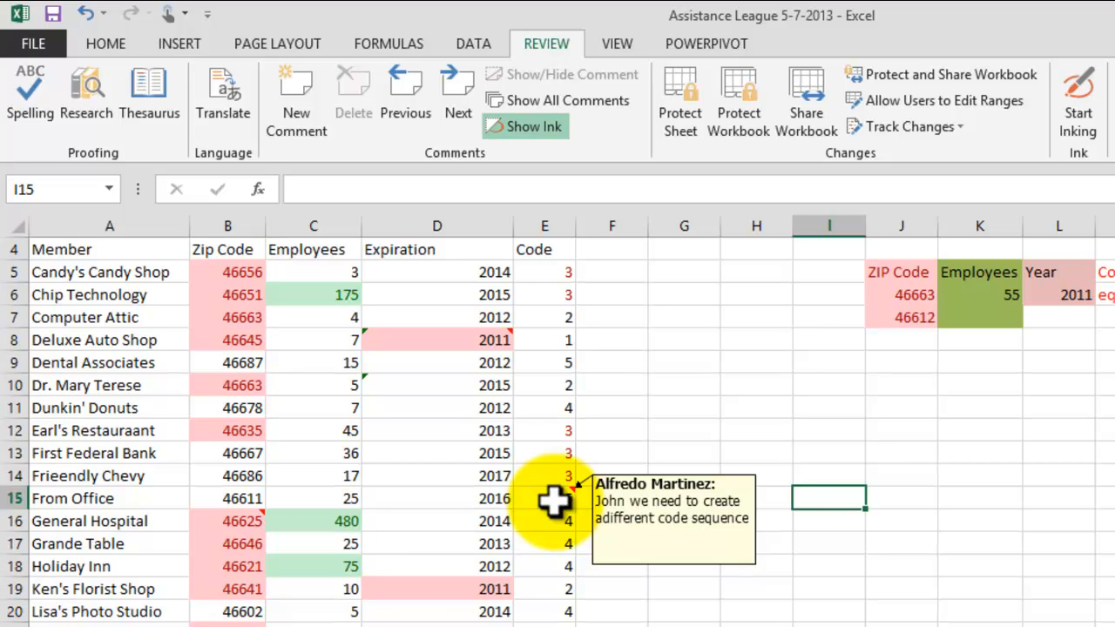
Step: Save the workbook
{"action": "left_click", "coordinate": [754, 406]}
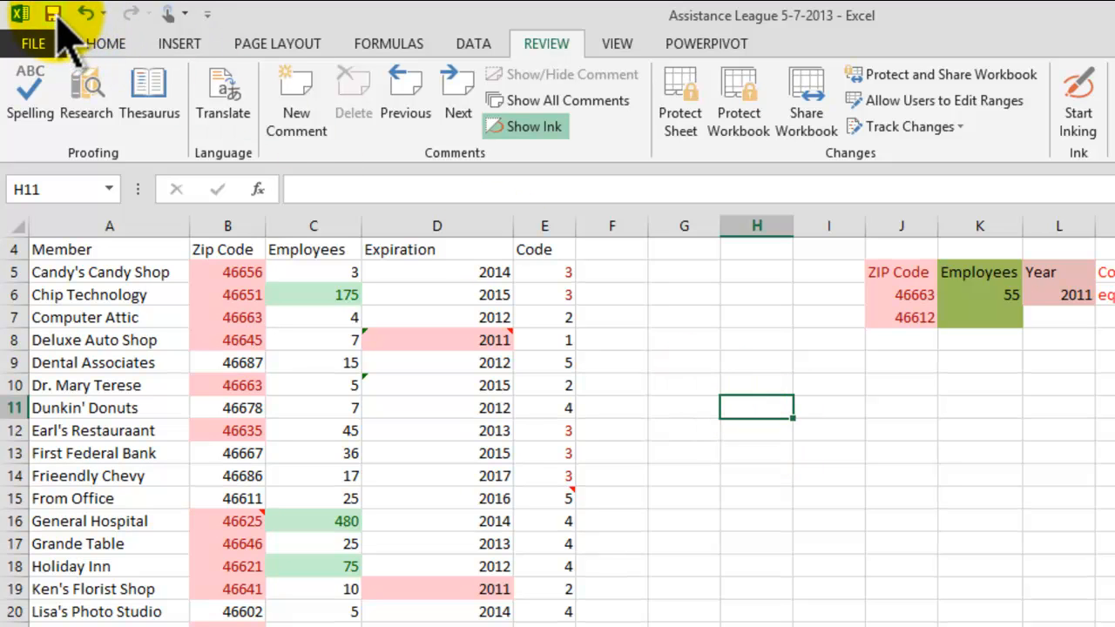
{"action": "left_click", "coordinate": [738, 383]}
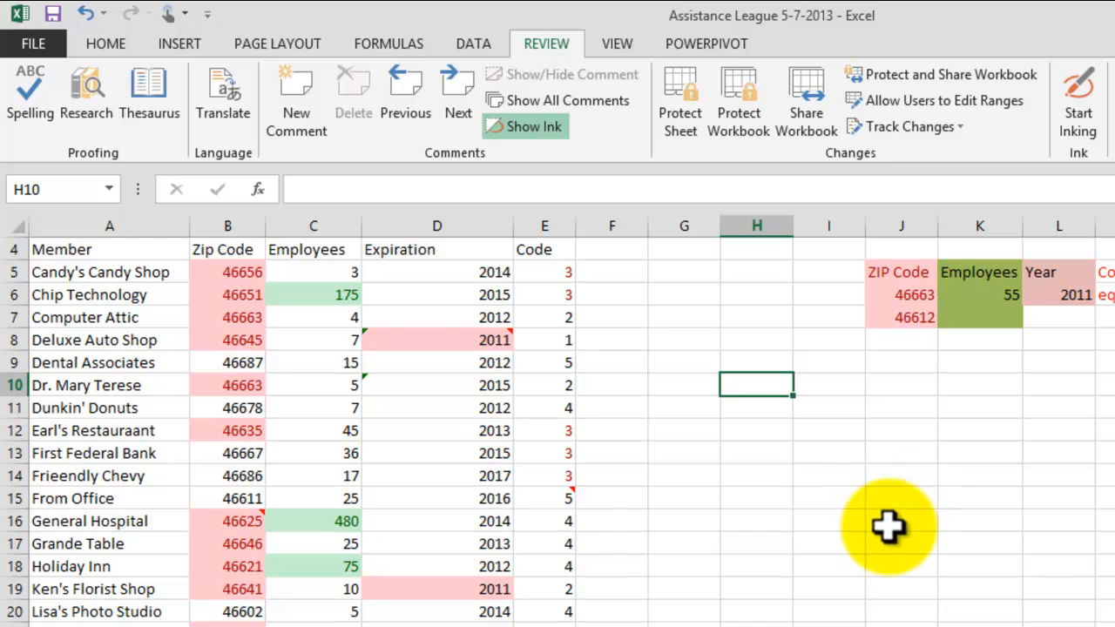
{"action": "left_click", "coordinate": [57, 15]}
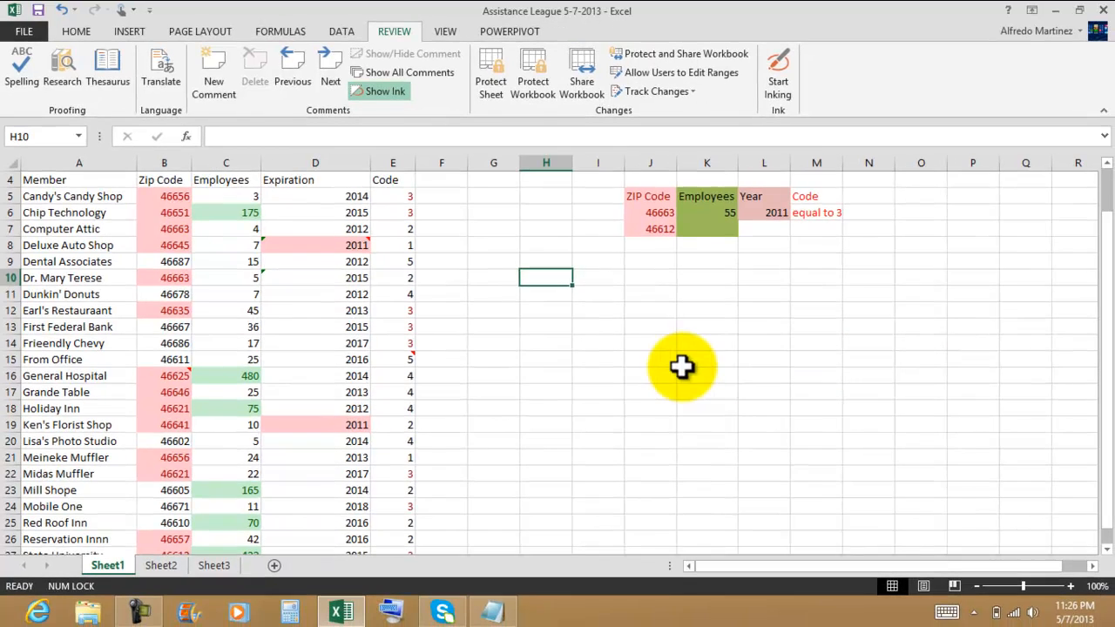
Step: Wrap text and merge and center the title Assistance League of South Bend across A1:F1
{"action": "left_click", "coordinate": [744, 387]}
{"action": "scroll", "coordinate": [740, 392], "scroll_direction": "up", "scroll_amount": 1}
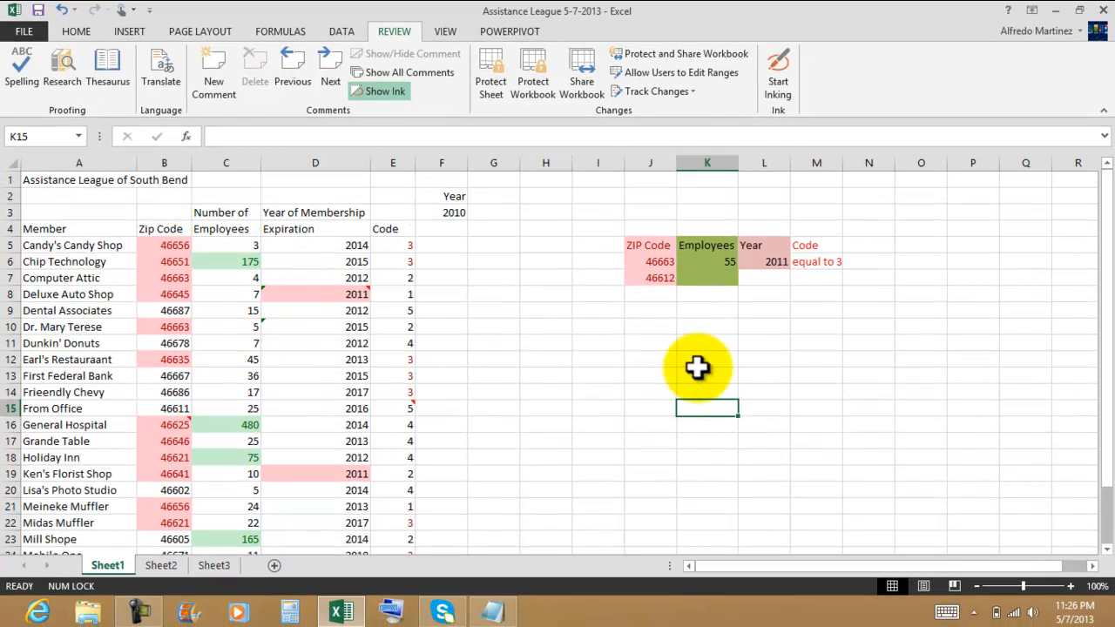
{"action": "left_click_drag", "start_coordinate": [83, 180], "coordinate": [461, 177]}
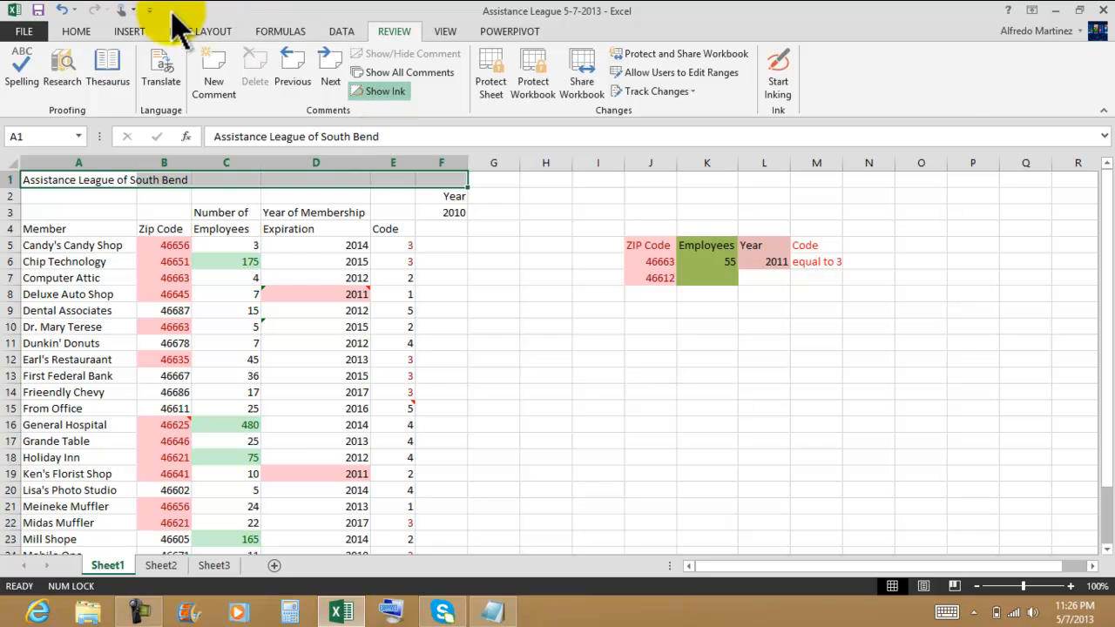
{"action": "left_click", "coordinate": [76, 31]}
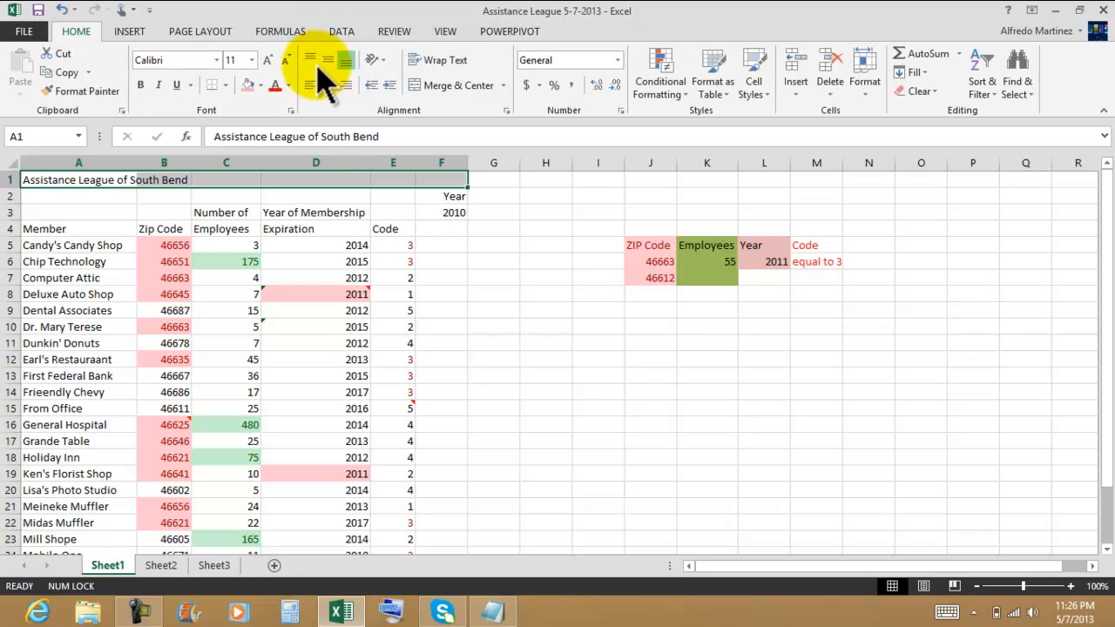
{"action": "left_click", "coordinate": [442, 60]}
{"action": "left_click", "coordinate": [449, 85]}
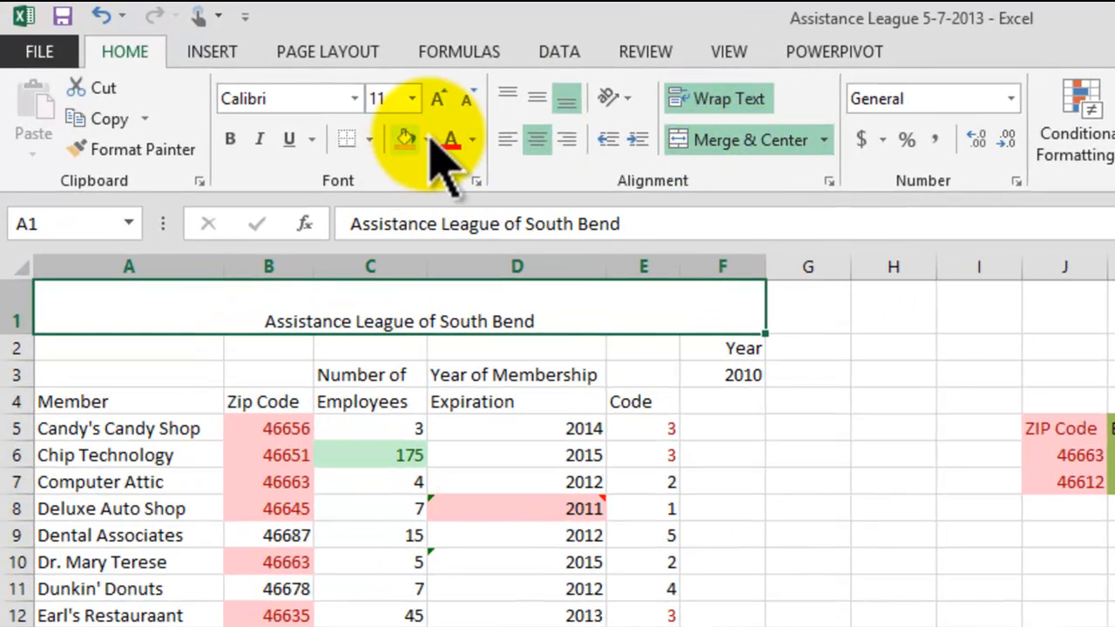
Step: Middle-align the merged title and increase its font size to 18
{"action": "left_click", "coordinate": [537, 99]}
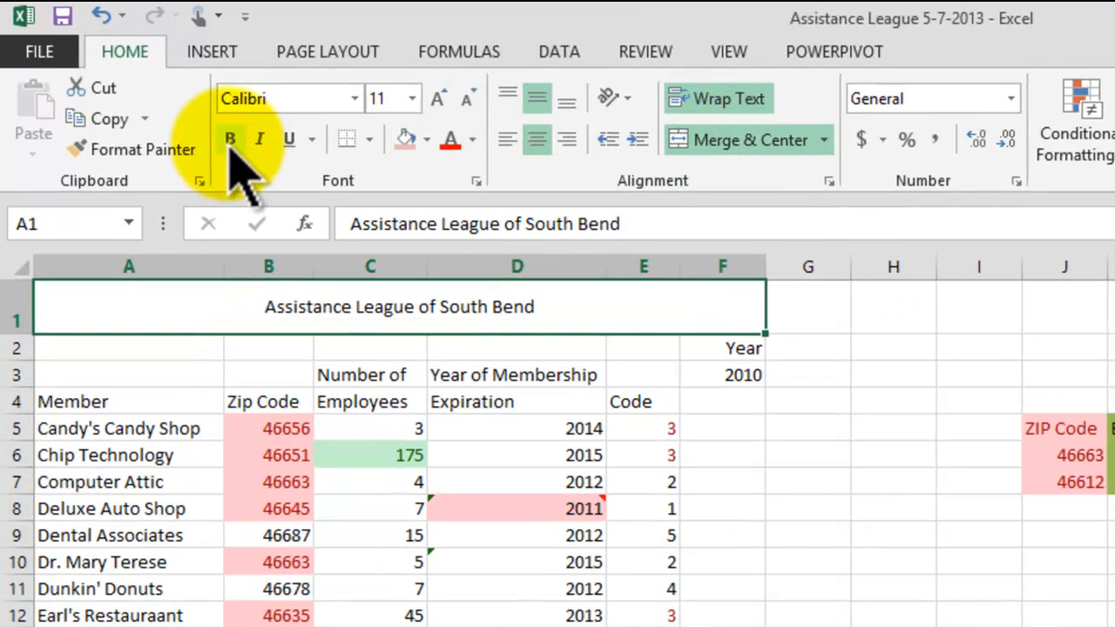
{"action": "left_click", "coordinate": [440, 99]}
{"action": "left_click", "coordinate": [440, 99]}
{"action": "left_click", "coordinate": [440, 99]}
{"action": "left_click", "coordinate": [440, 99]}
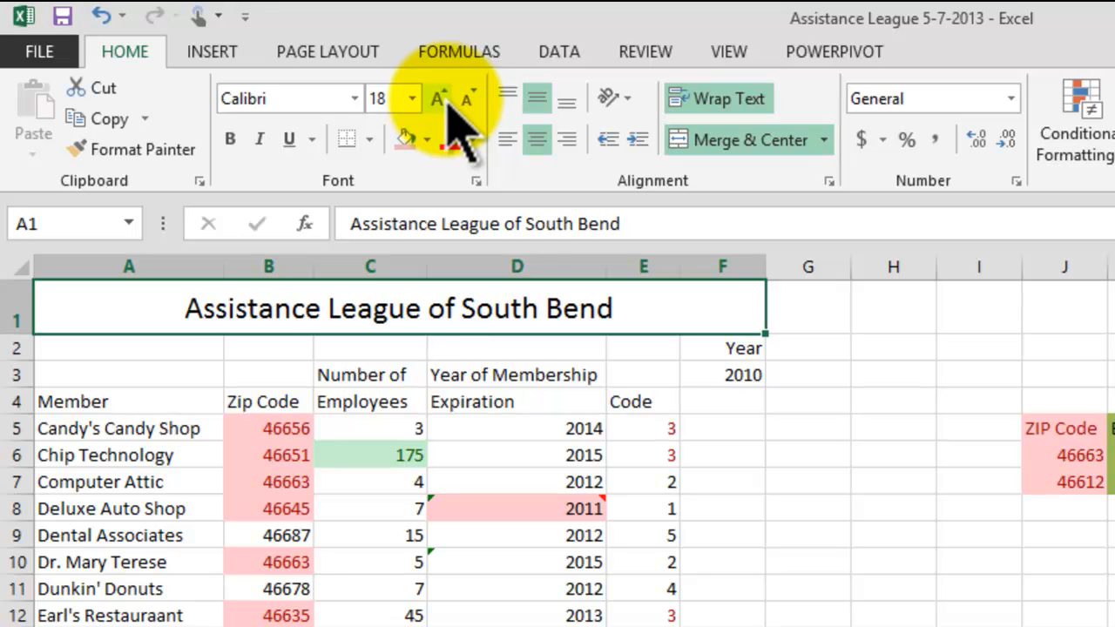
Step: Apply a thick box border around the column header range A3:E4
{"action": "left_click_drag", "start_coordinate": [157, 379], "coordinate": [635, 378]}
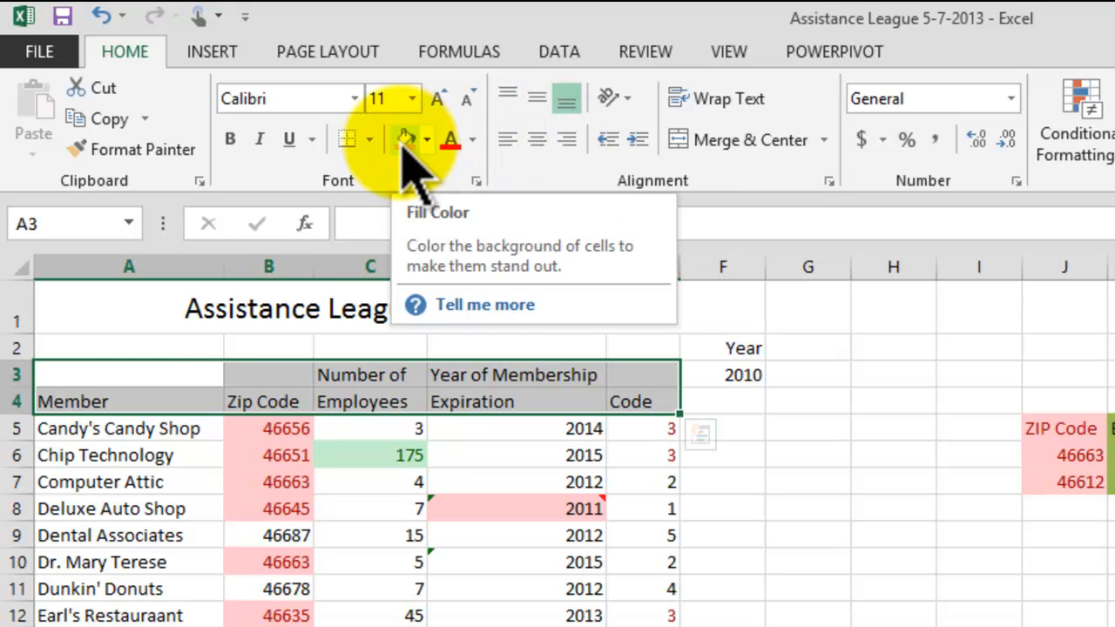
{"action": "left_click", "coordinate": [370, 140]}
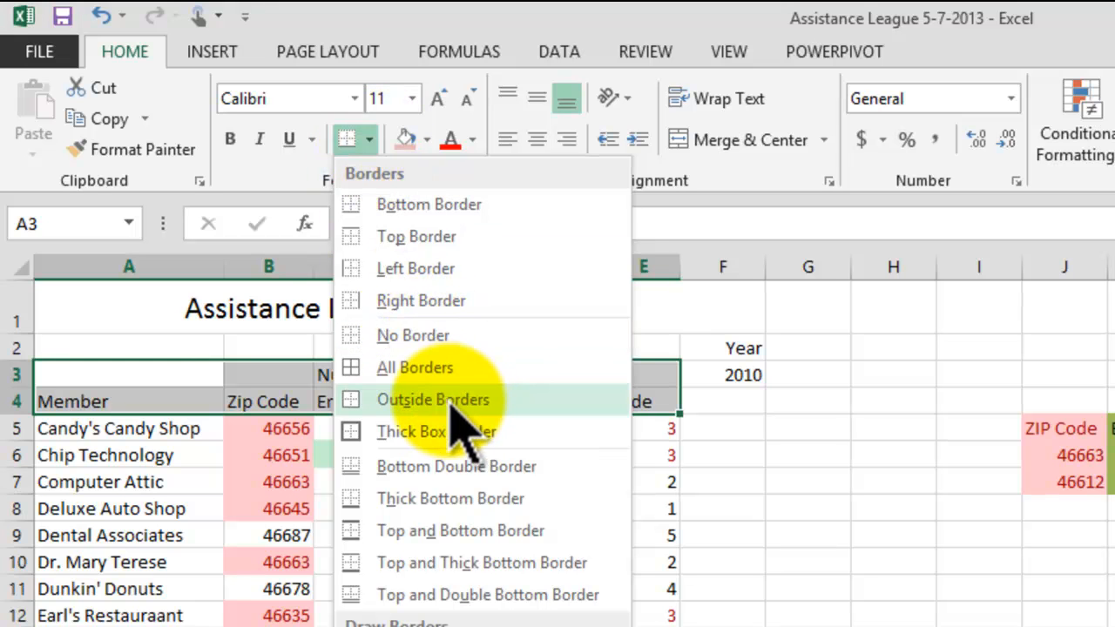
{"action": "left_click", "coordinate": [431, 432]}
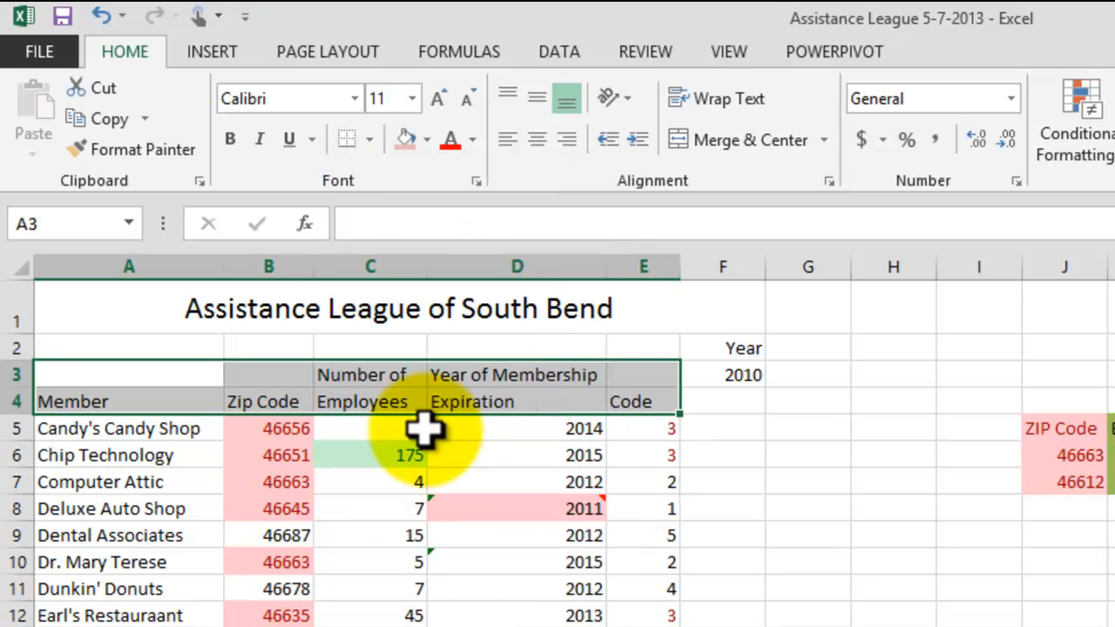
Step: Merge and center A3:A4 and middle-align the Member heading
{"action": "mouse_move", "coordinate": [142, 379]}
{"action": "left_mouse_down"}
{"action": "mouse_move", "coordinate": [149, 403]}
{"action": "mouse_move", "coordinate": [130, 396]}
{"action": "left_mouse_up"}
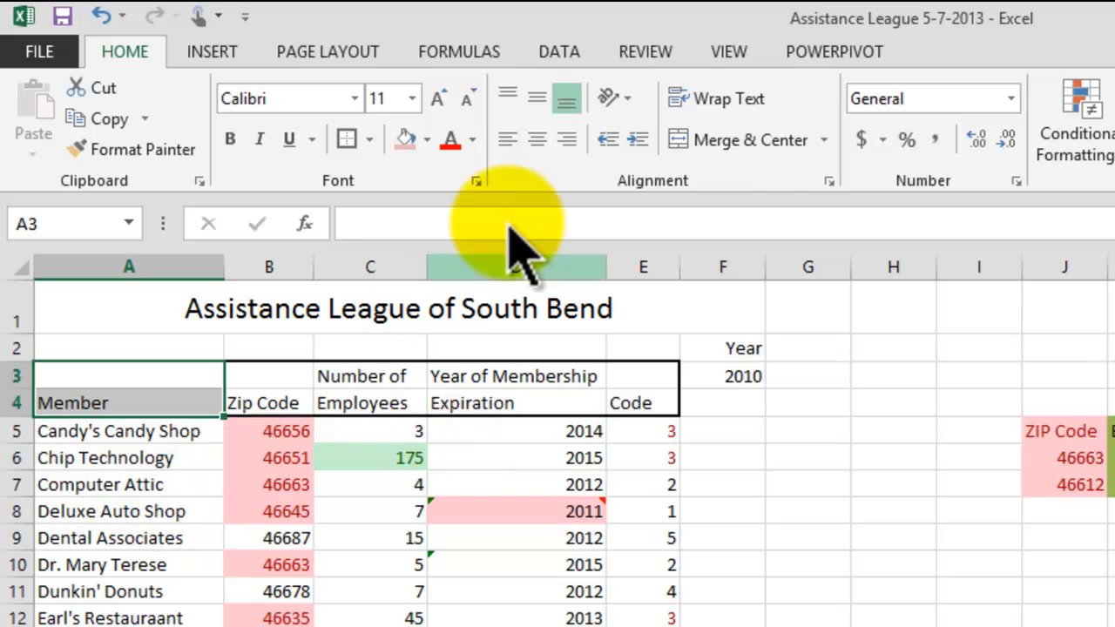
{"action": "left_click", "coordinate": [754, 139]}
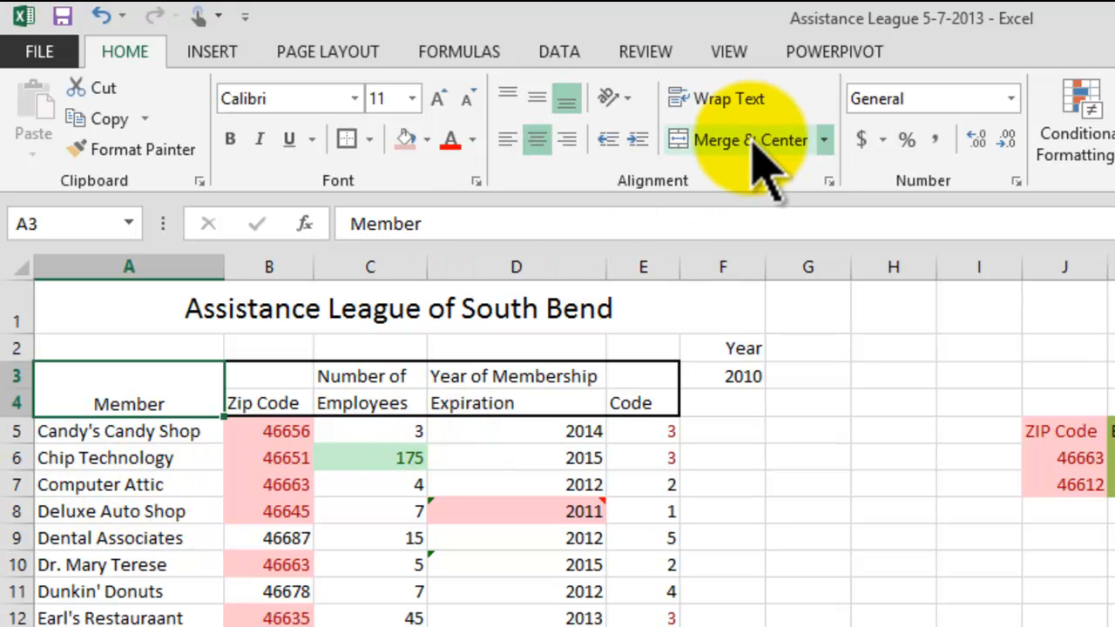
{"action": "left_click", "coordinate": [536, 99]}
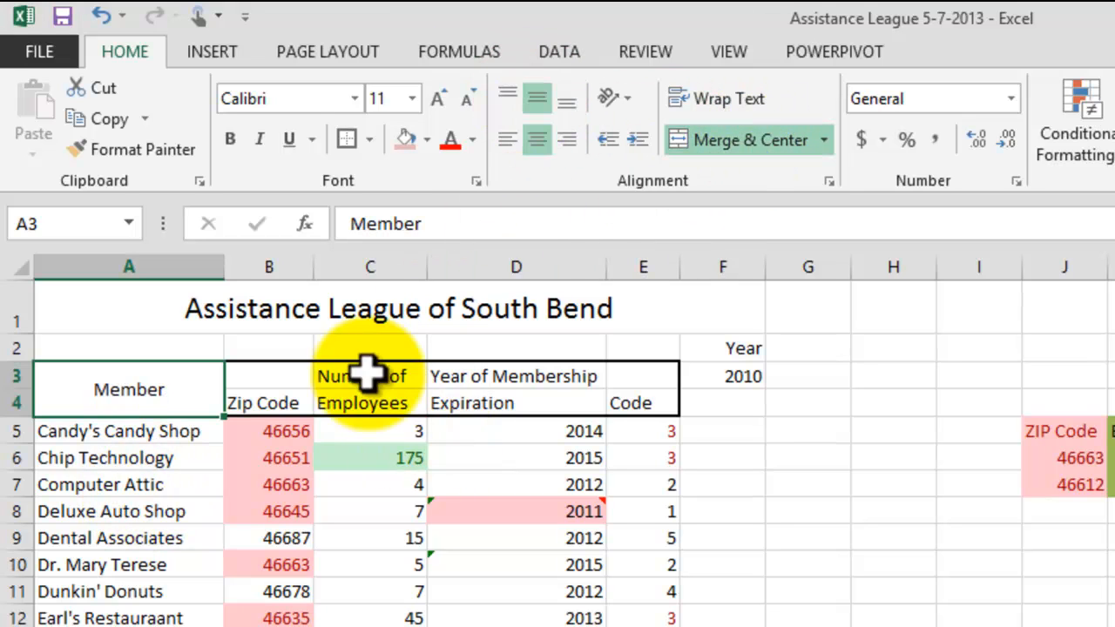
Step: Merge and center B3:B4 and middle-align the Zip Code heading
{"action": "left_click_drag", "start_coordinate": [291, 386], "coordinate": [279, 396]}
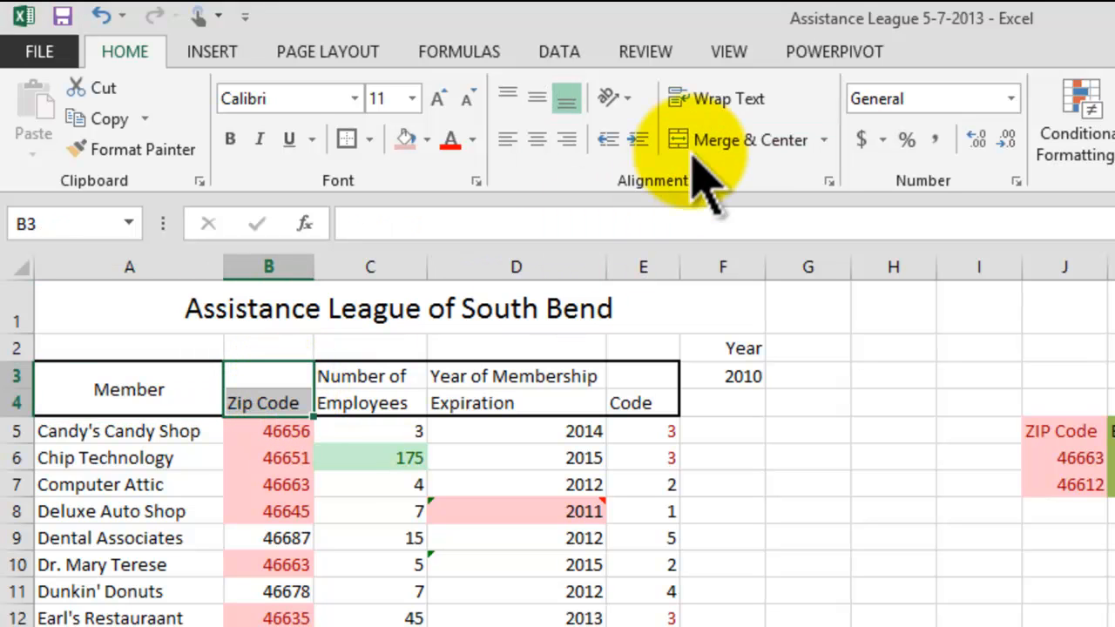
{"action": "left_click", "coordinate": [722, 137]}
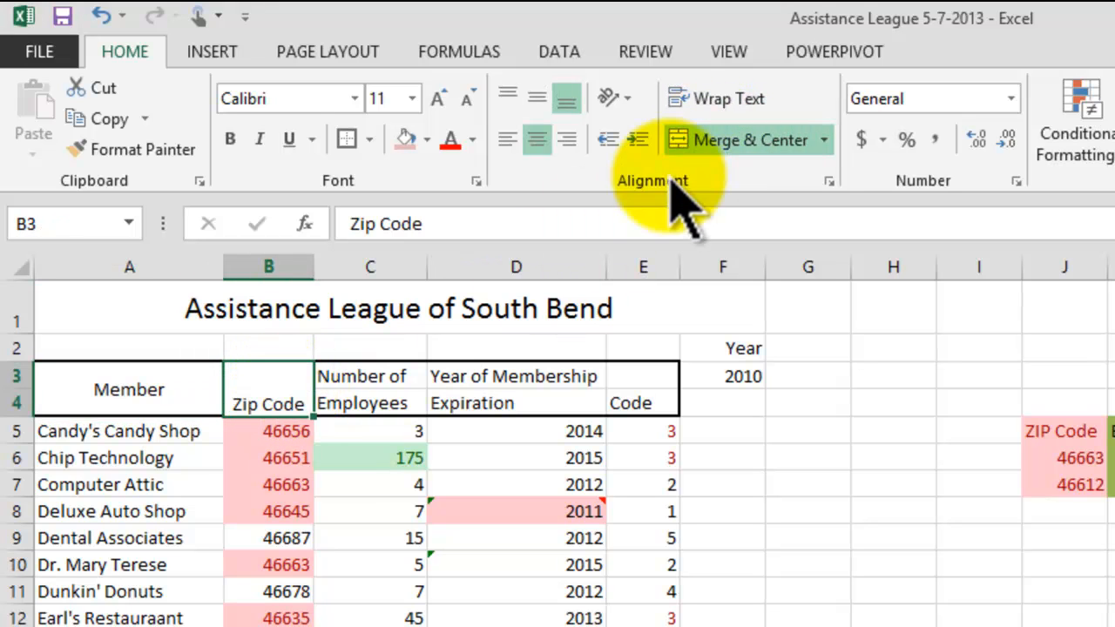
{"action": "left_click", "coordinate": [543, 98]}
Step: Center the Number of Employees heading horizontally across C3:C4
{"action": "left_click", "coordinate": [383, 375]}
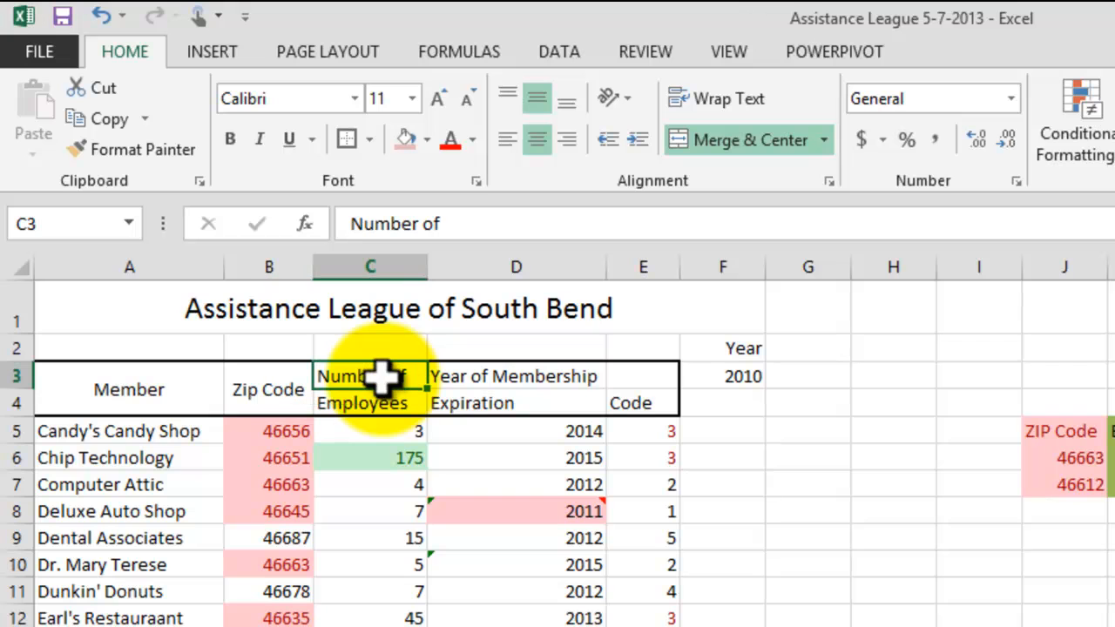
{"action": "left_click_drag", "start_coordinate": [383, 375], "coordinate": [391, 394]}
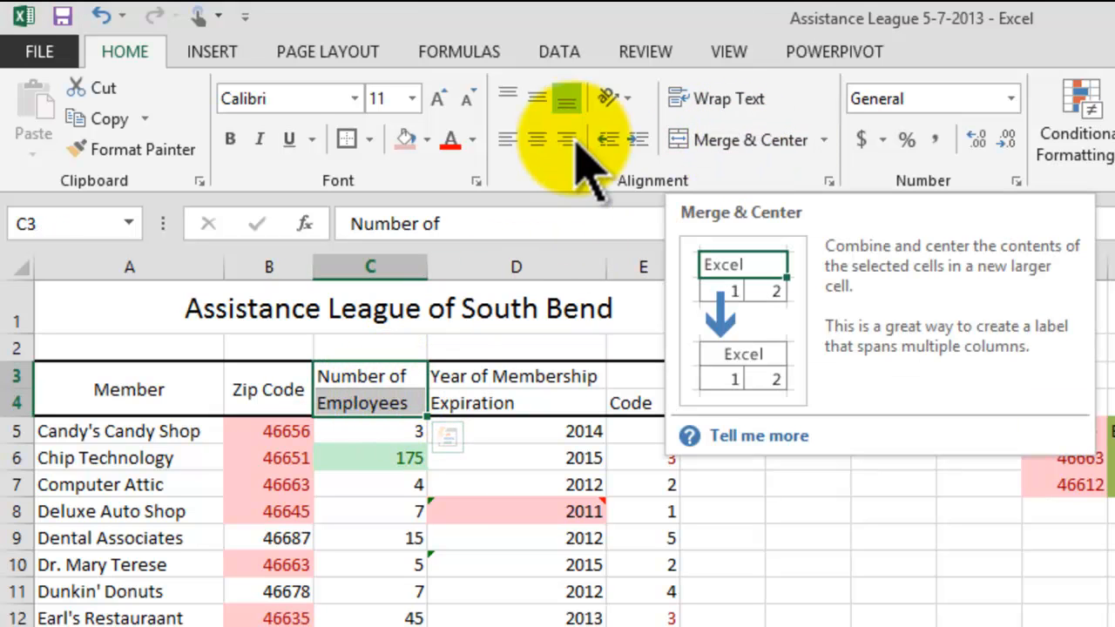
{"action": "left_click", "coordinate": [546, 102]}
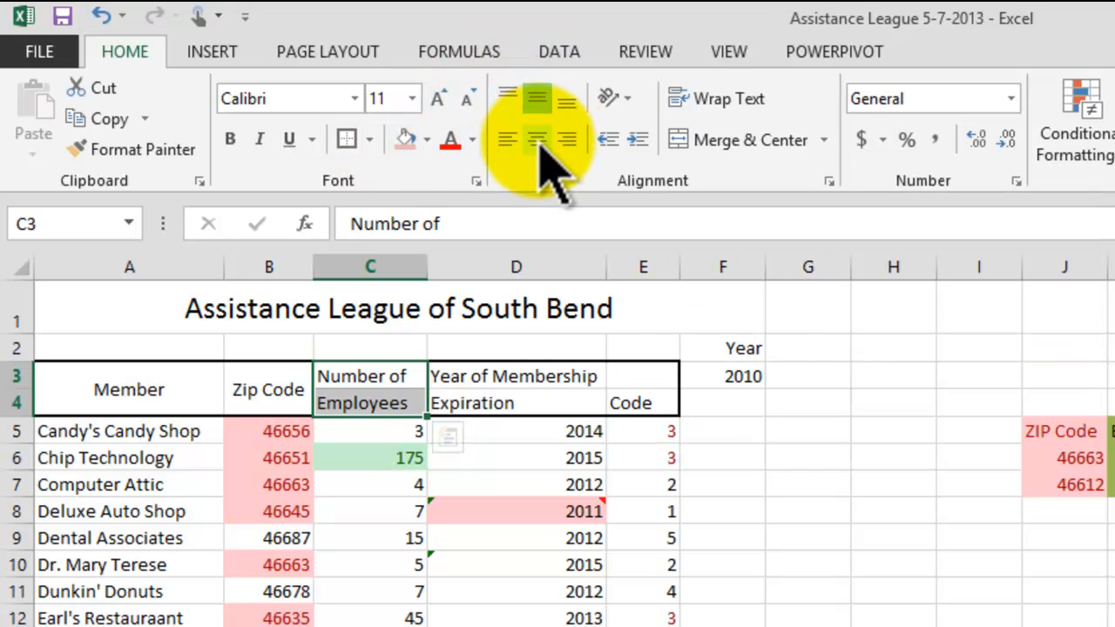
{"action": "left_click", "coordinate": [539, 140]}
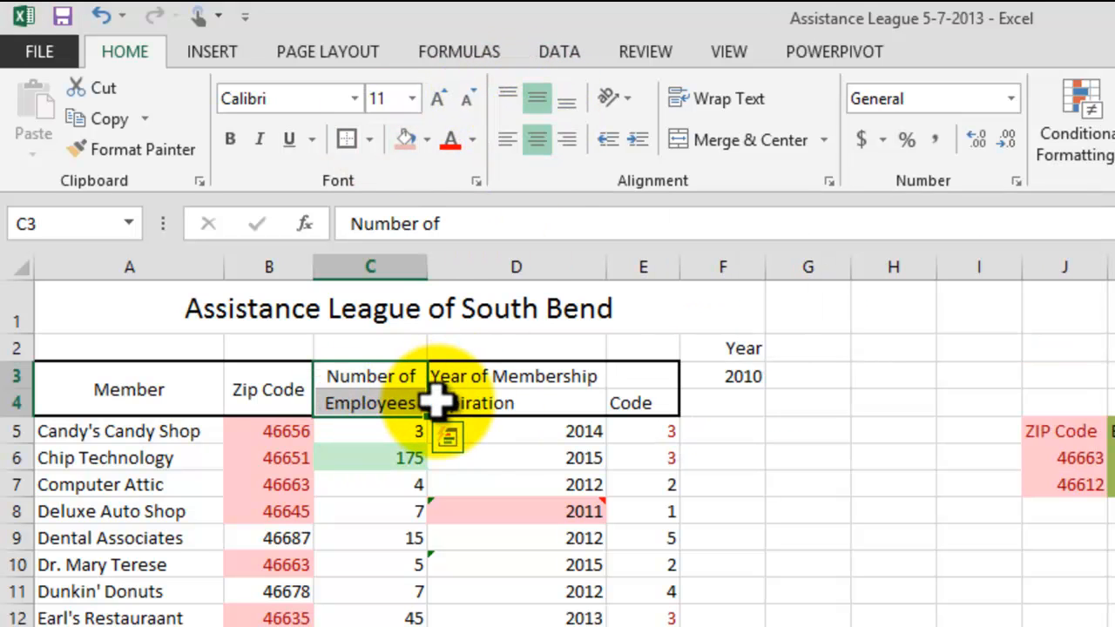
Step: Center the Year of Membership and Expiration headings in D3 and D4
{"action": "left_click", "coordinate": [499, 380]}
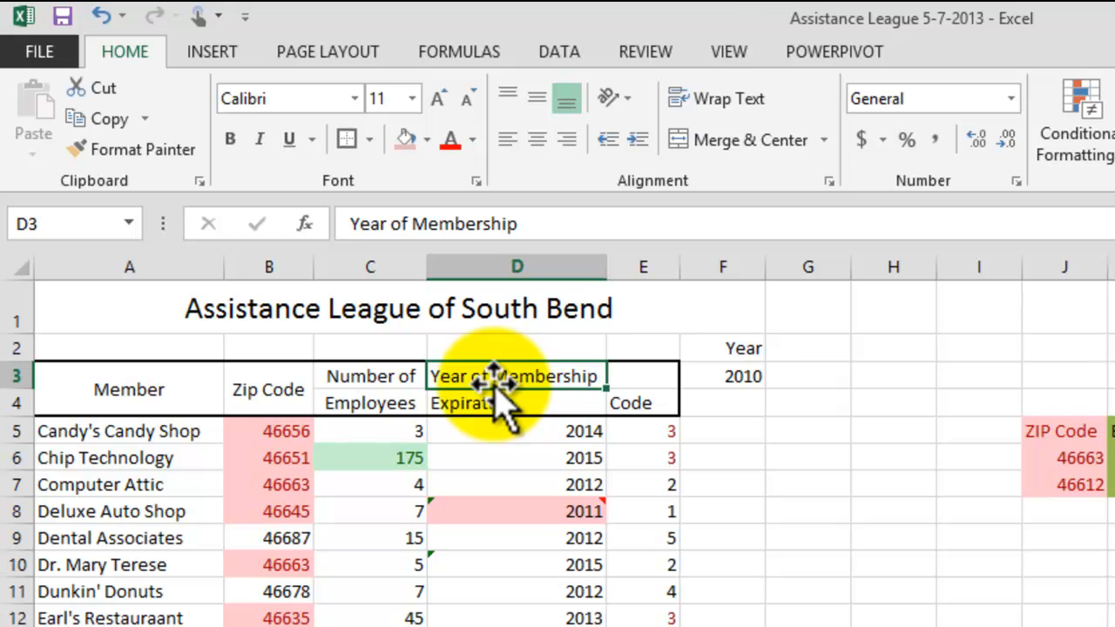
{"action": "left_click", "coordinate": [540, 100]}
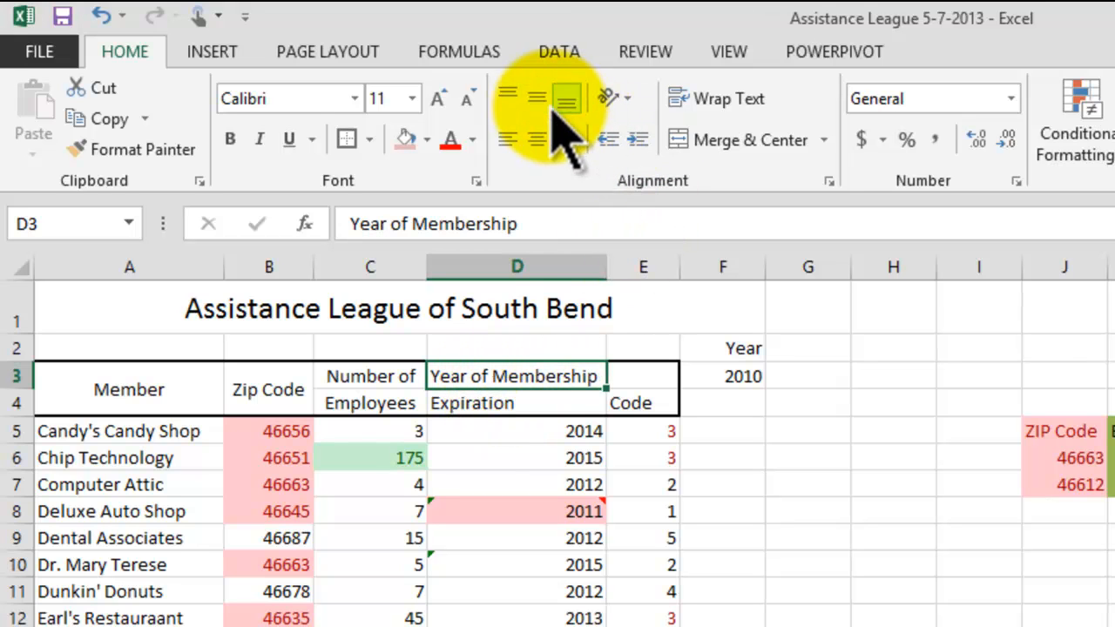
{"action": "left_click", "coordinate": [498, 399]}
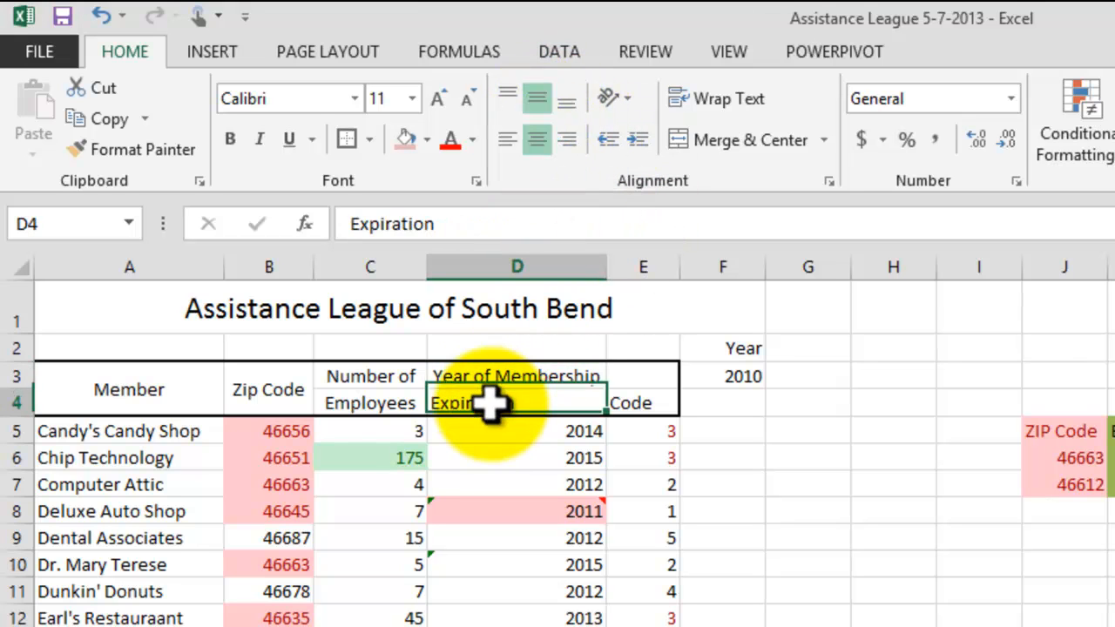
{"action": "left_click", "coordinate": [538, 138]}
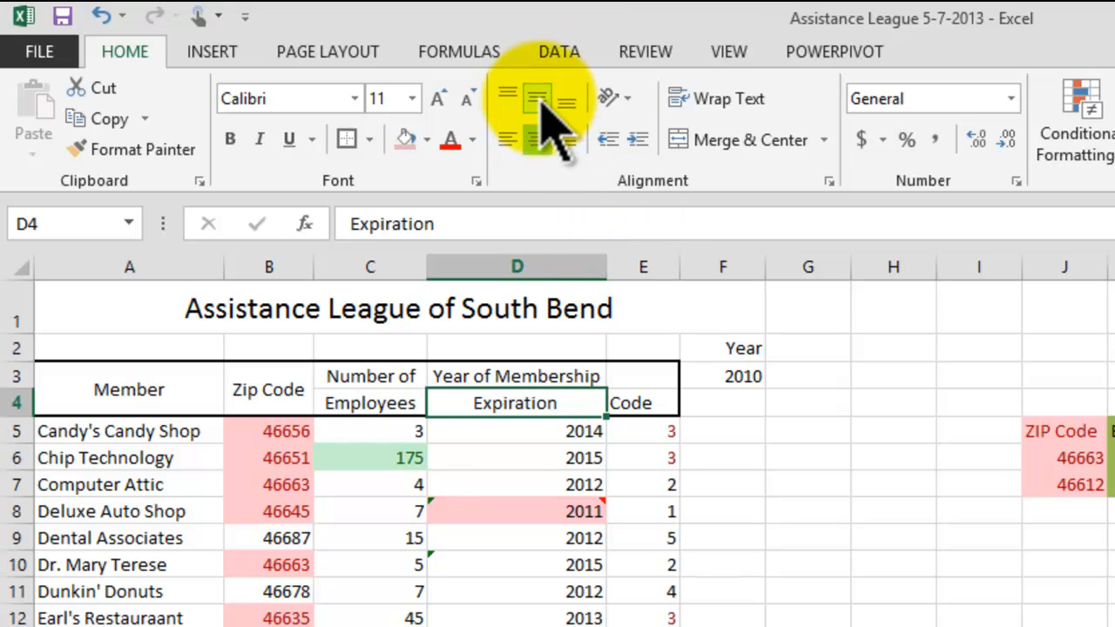
Step: Merge and center E3:E4 and middle-align the Code heading
{"action": "left_click_drag", "start_coordinate": [642, 380], "coordinate": [642, 396]}
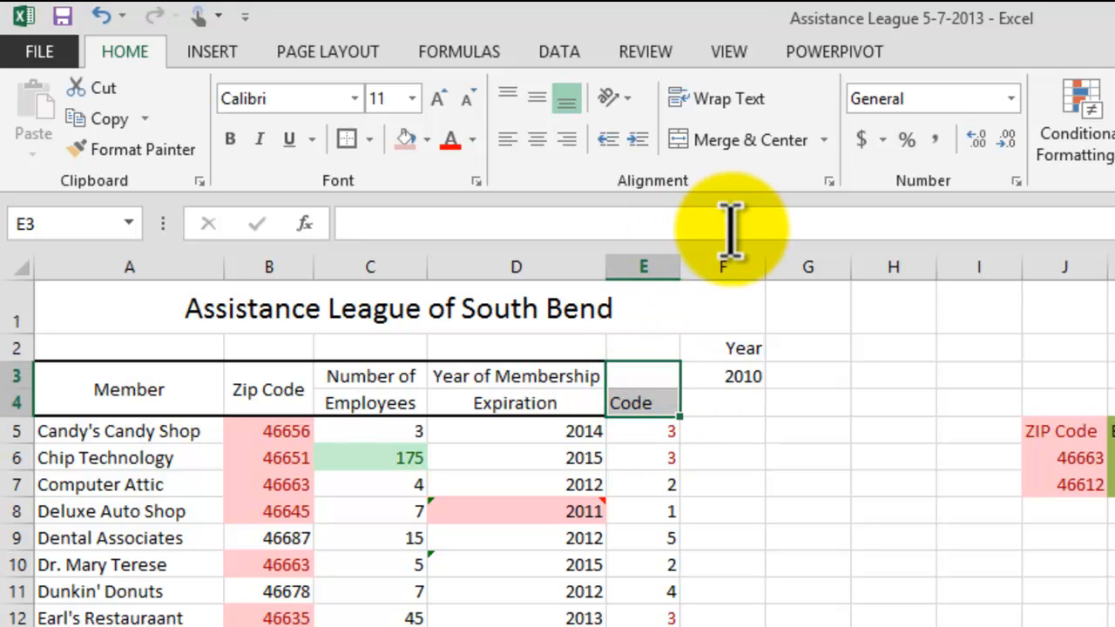
{"action": "left_click", "coordinate": [745, 143]}
{"action": "left_click", "coordinate": [538, 100]}
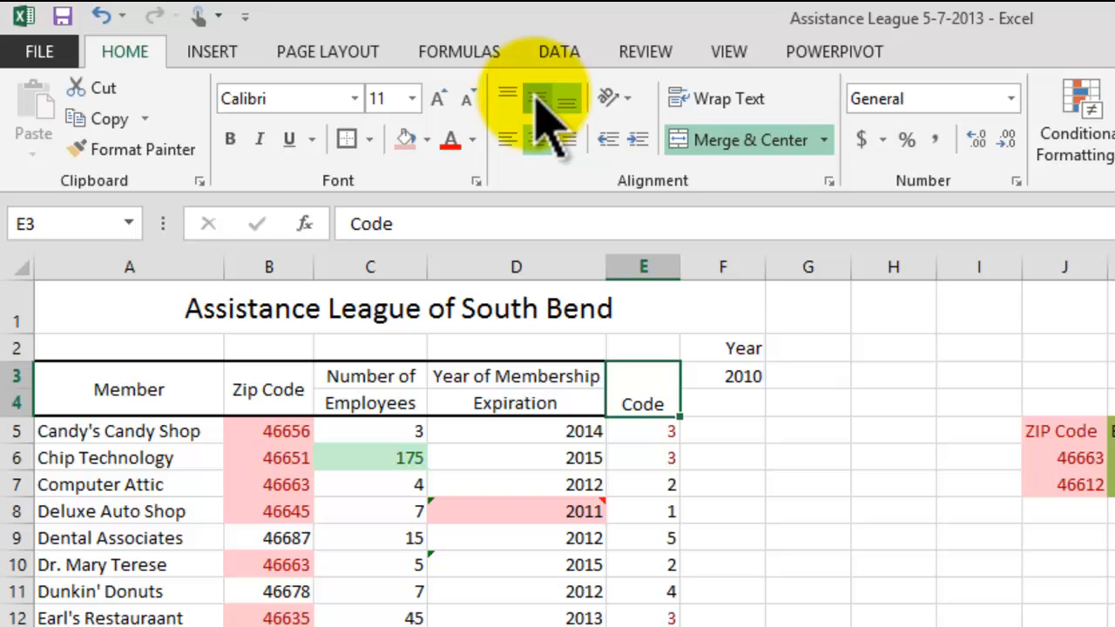
{"action": "left_click", "coordinate": [801, 479]}
Step: Put a thick box border around each header column block from Member through Code
{"action": "left_click", "coordinate": [166, 388]}
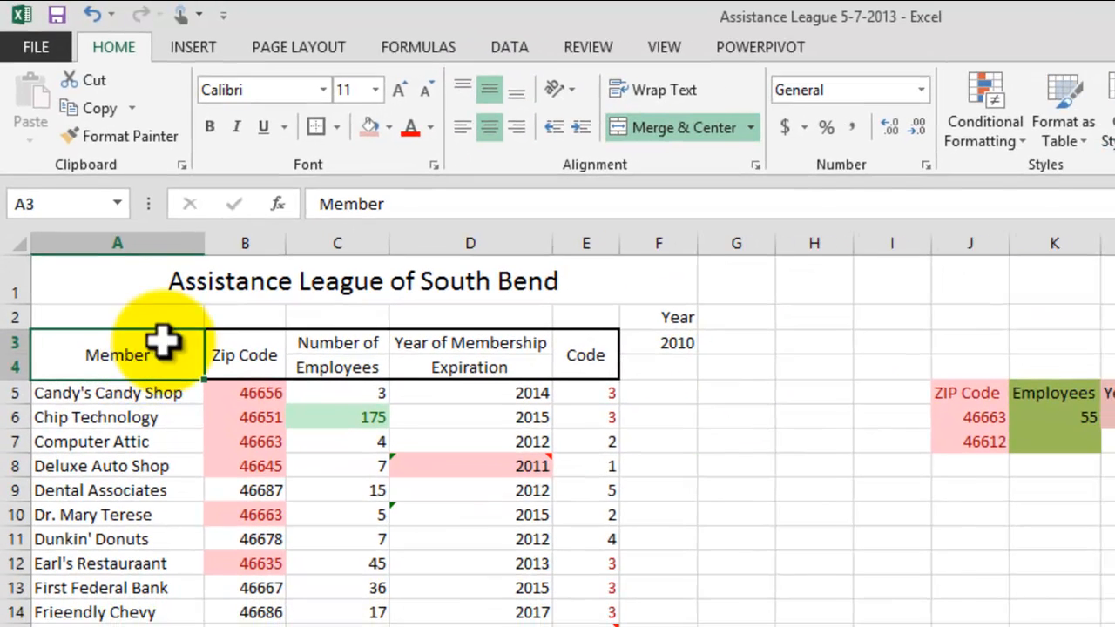
{"action": "left_click", "coordinate": [339, 128]}
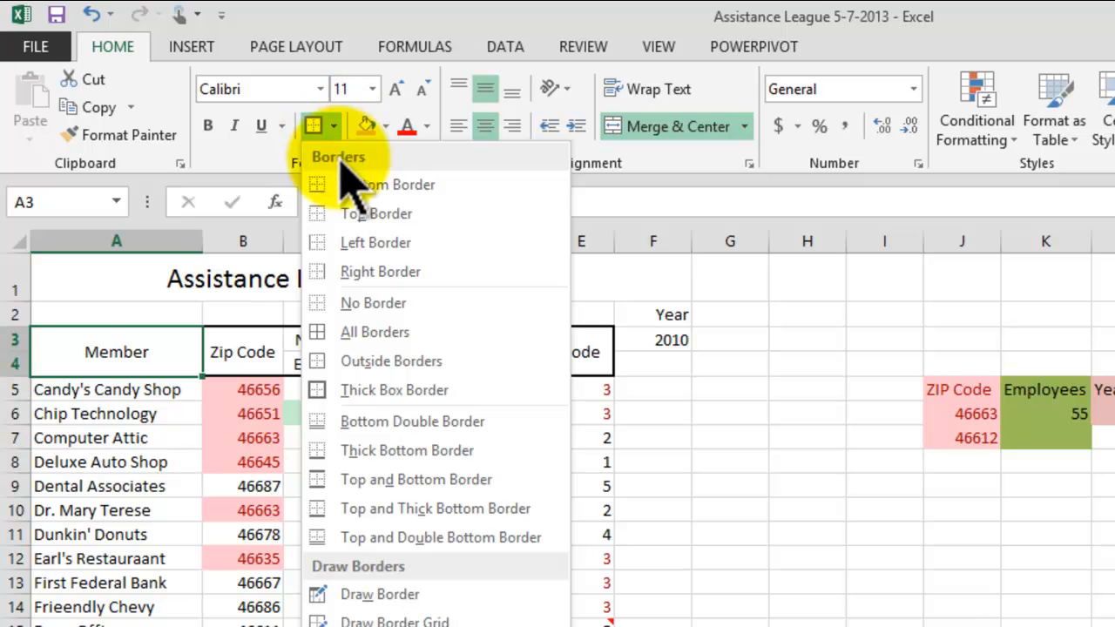
{"action": "left_click", "coordinate": [378, 392]}
{"action": "left_click", "coordinate": [250, 360]}
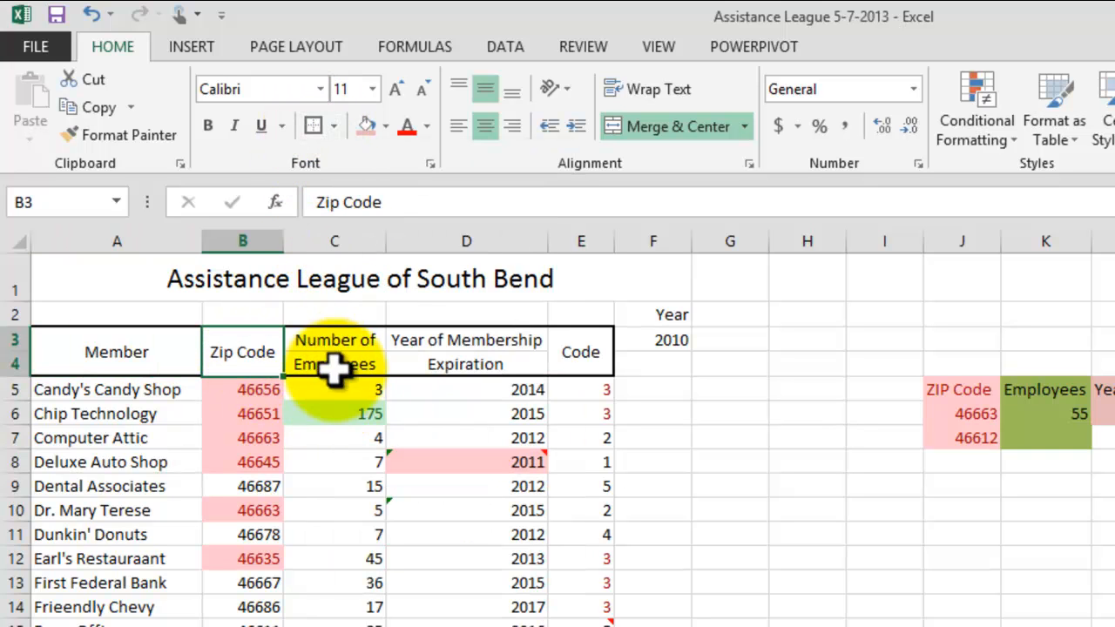
{"action": "left_click_drag", "start_coordinate": [341, 343], "coordinate": [358, 366]}
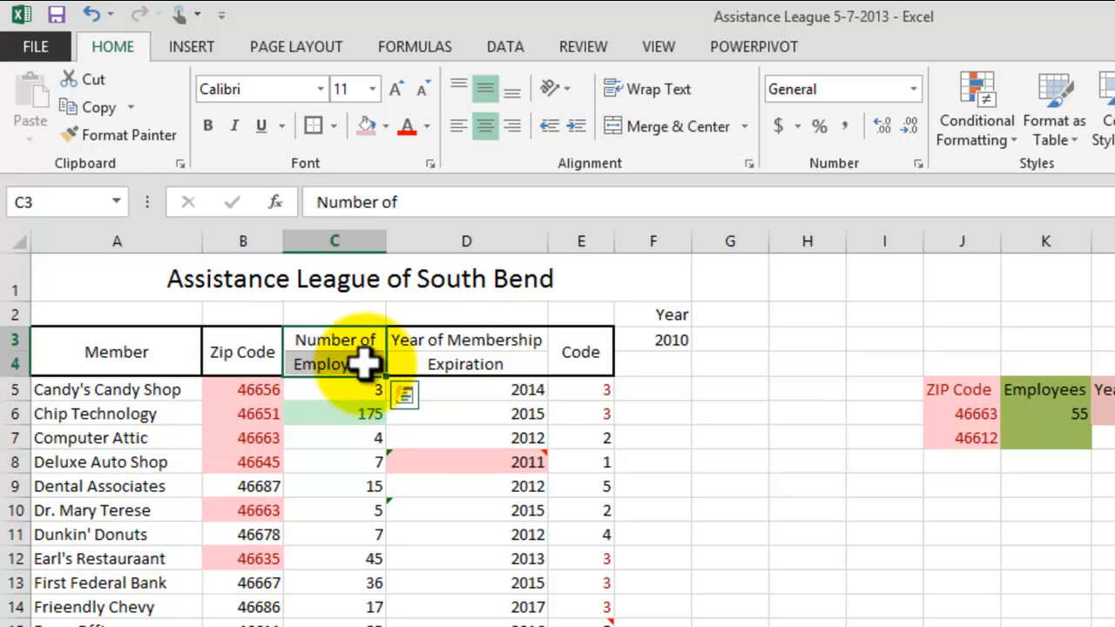
{"action": "left_click", "coordinate": [314, 126]}
{"action": "left_click_drag", "start_coordinate": [443, 337], "coordinate": [440, 359]}
{"action": "left_click", "coordinate": [316, 127]}
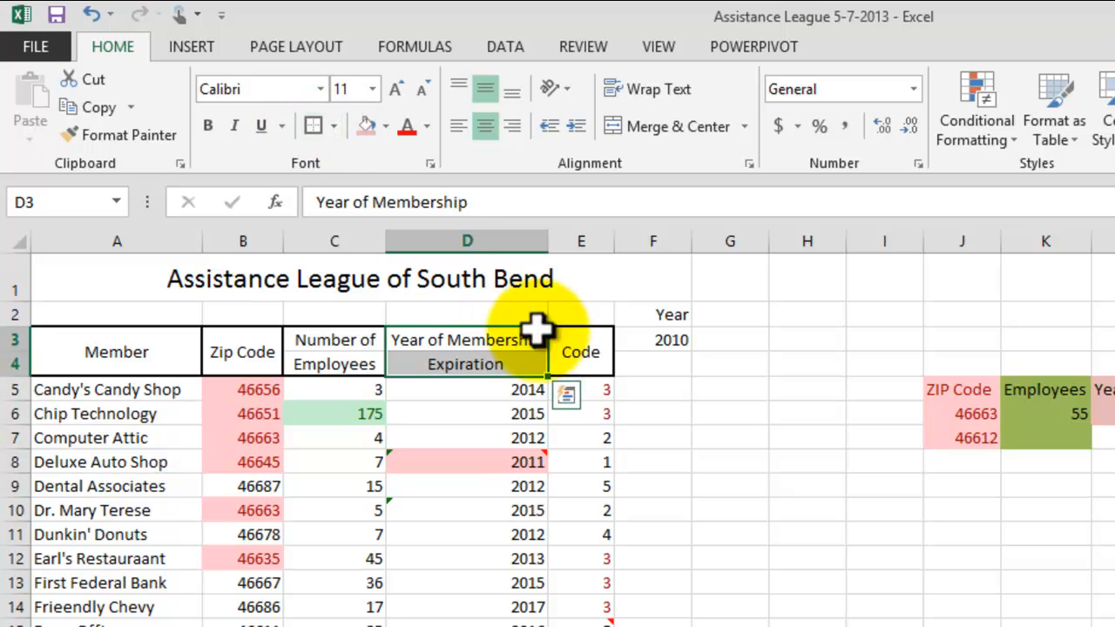
{"action": "left_click", "coordinate": [571, 354]}
{"action": "left_click", "coordinate": [732, 483]}
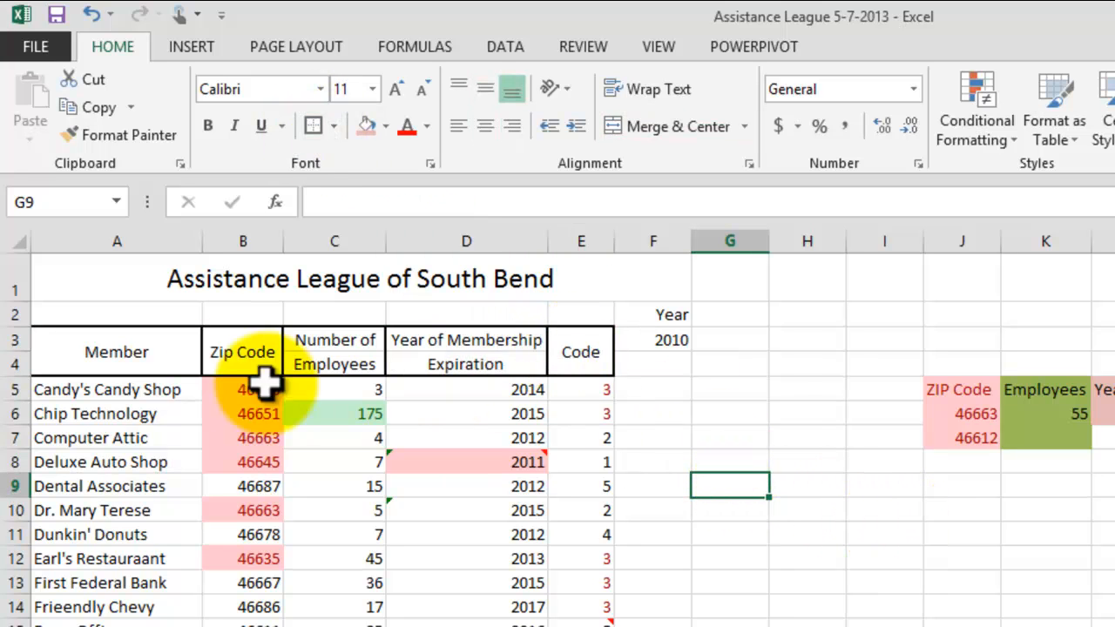
Step: Bold the column headings in A3:E4
{"action": "left_click_drag", "start_coordinate": [162, 351], "coordinate": [571, 348]}
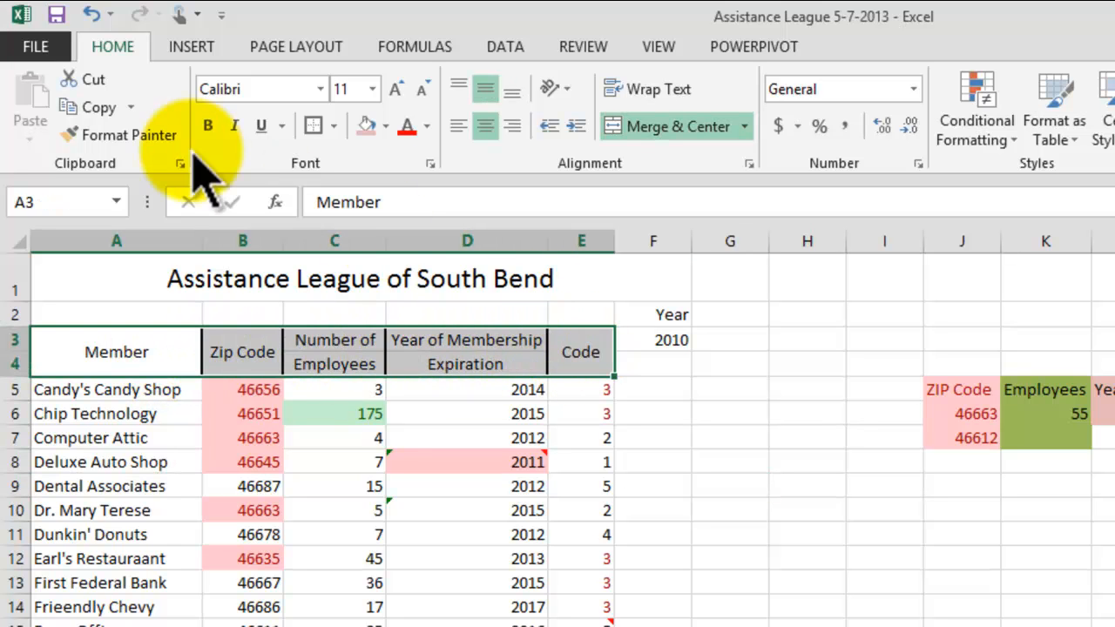
{"action": "left_click", "coordinate": [208, 126]}
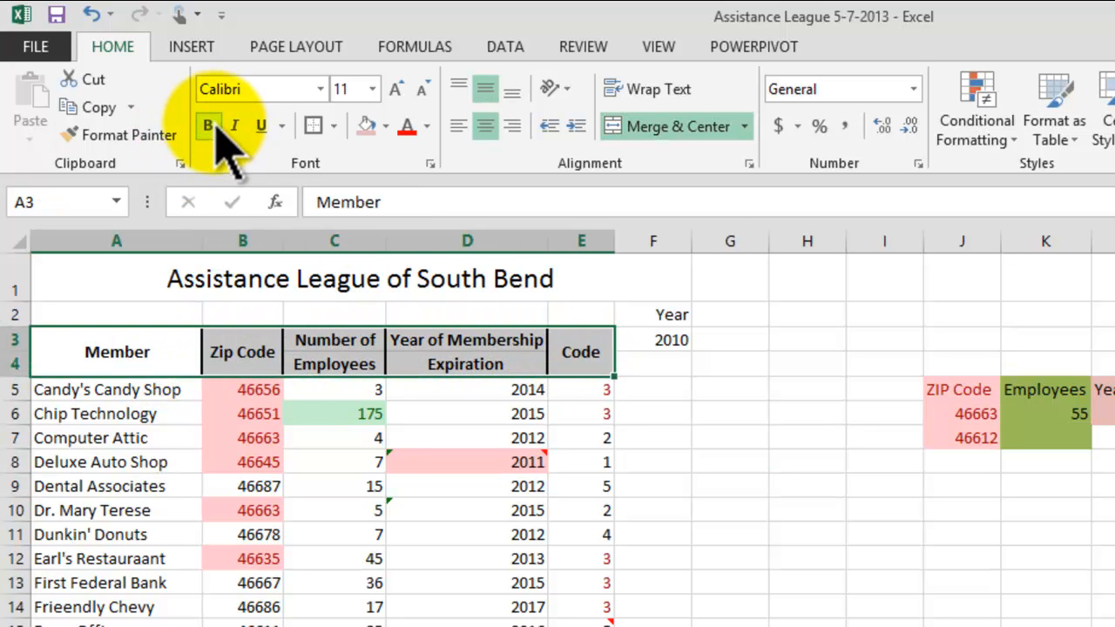
{"action": "scroll", "coordinate": [236, 427], "scroll_direction": "down", "scroll_amount": 1}
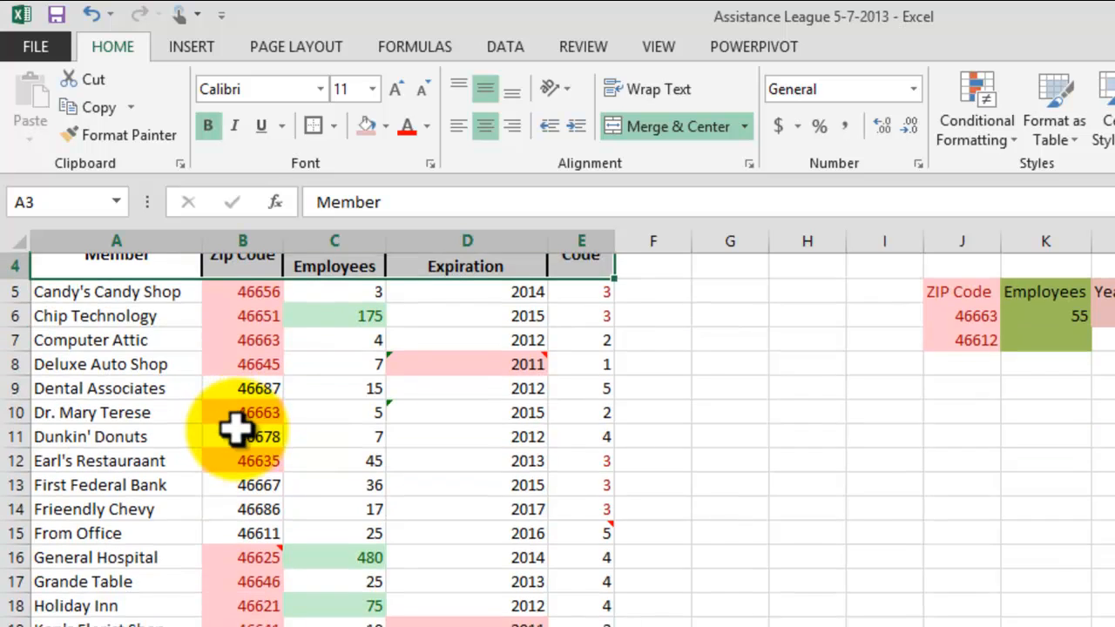
{"action": "scroll", "coordinate": [235, 427], "scroll_direction": "up", "scroll_amount": 1}
{"action": "left_click", "coordinate": [808, 620]}
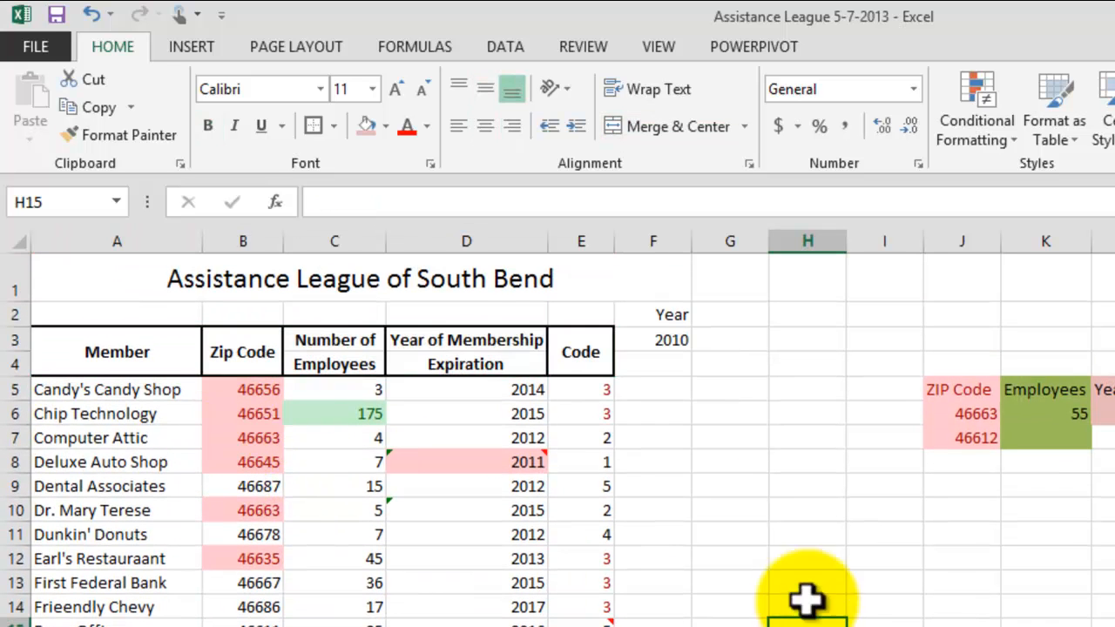
Step: Center the Year label and 2010 in F2:F3 and surround them with a thick box border
{"action": "left_click_drag", "start_coordinate": [671, 310], "coordinate": [668, 342]}
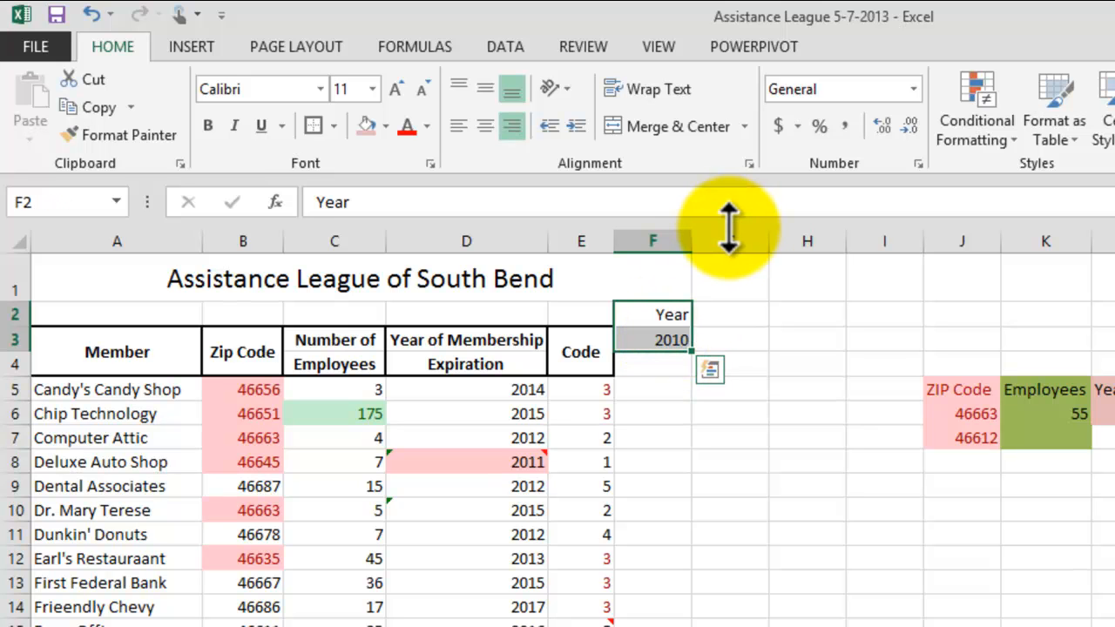
{"action": "left_click", "coordinate": [486, 91]}
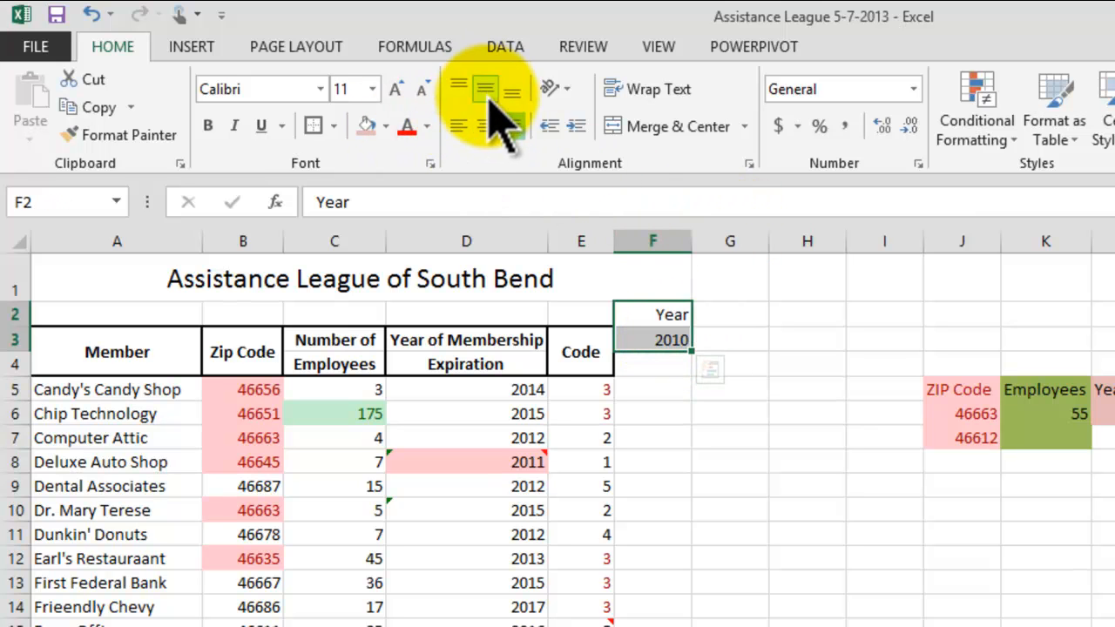
{"action": "left_click", "coordinate": [334, 125]}
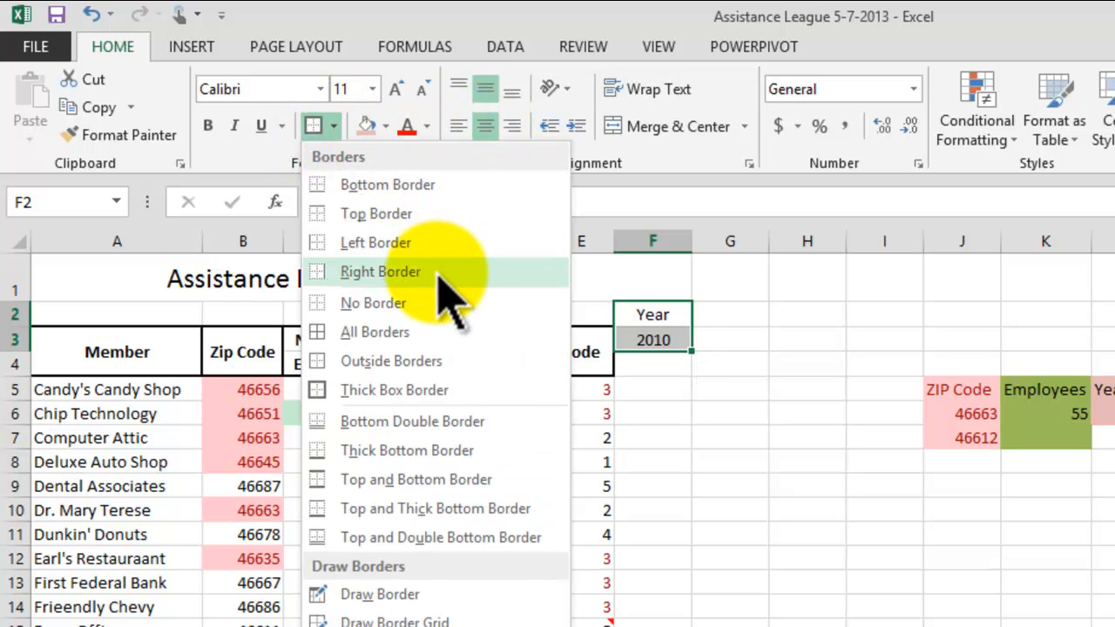
{"action": "left_click", "coordinate": [383, 391]}
{"action": "left_click", "coordinate": [726, 463]}
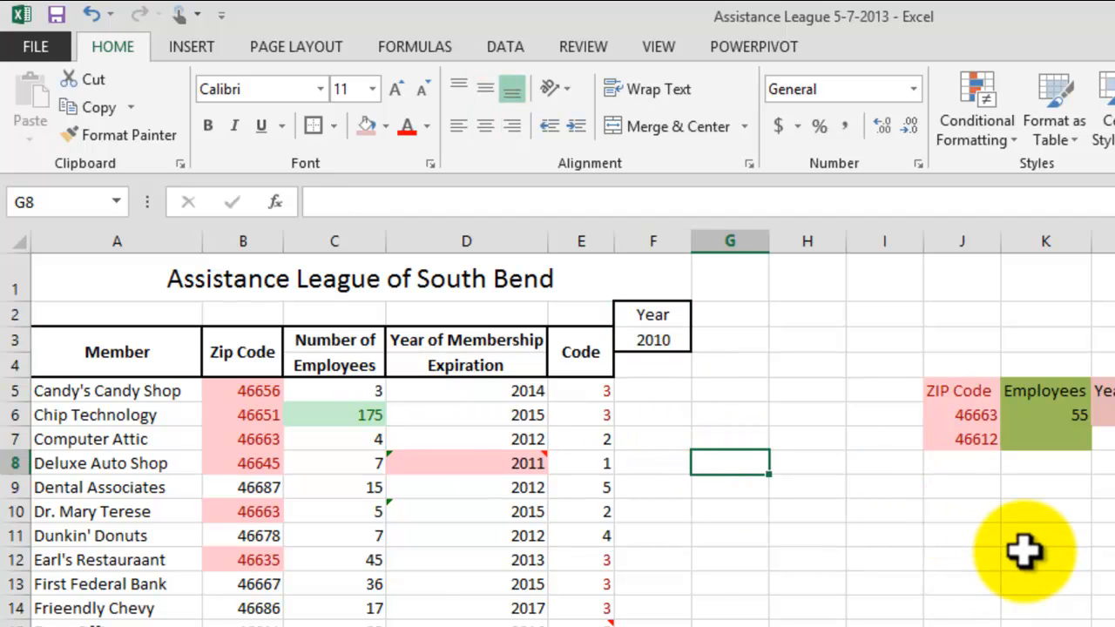
Step: Fill the merged title cell in row 1 with a blue standard background color
{"action": "left_click", "coordinate": [378, 281]}
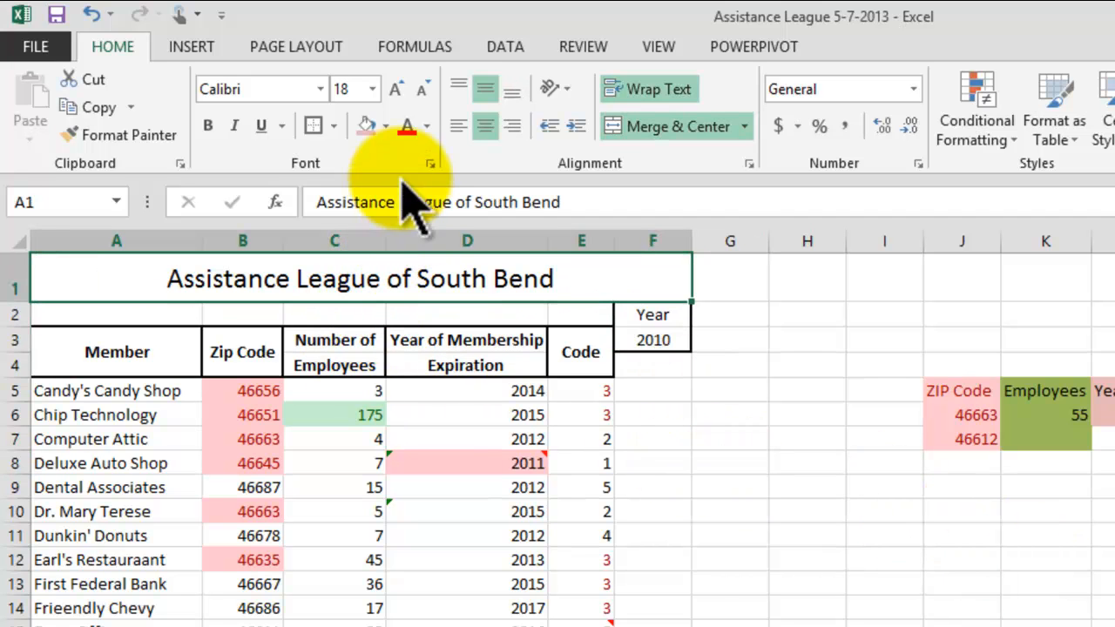
{"action": "left_click", "coordinate": [384, 126]}
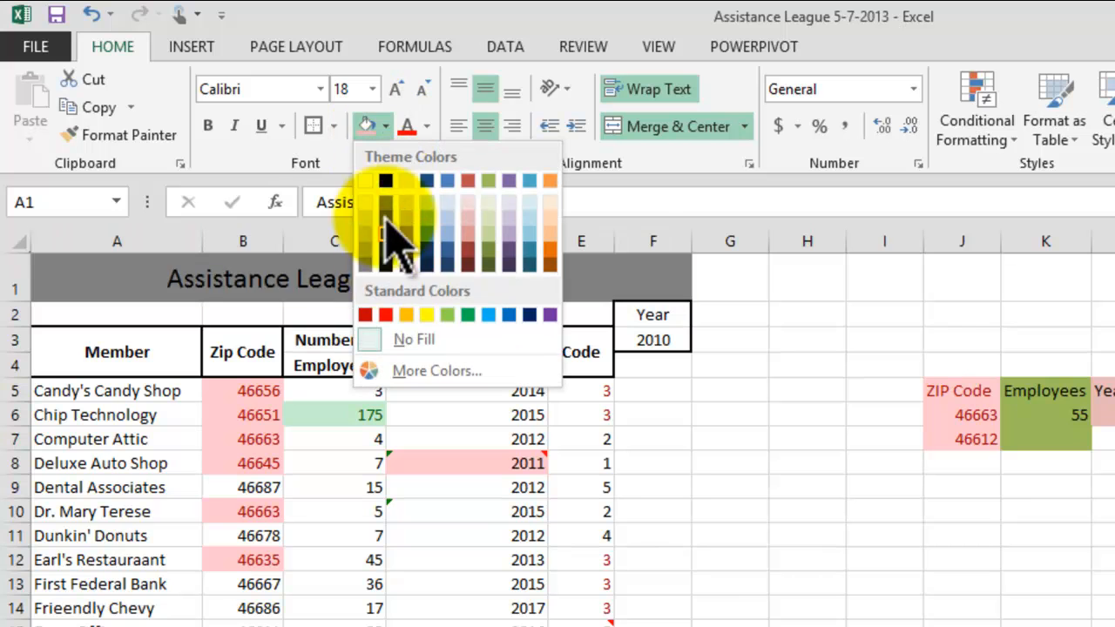
{"action": "left_click", "coordinate": [484, 314]}
{"action": "left_click", "coordinate": [773, 537]}
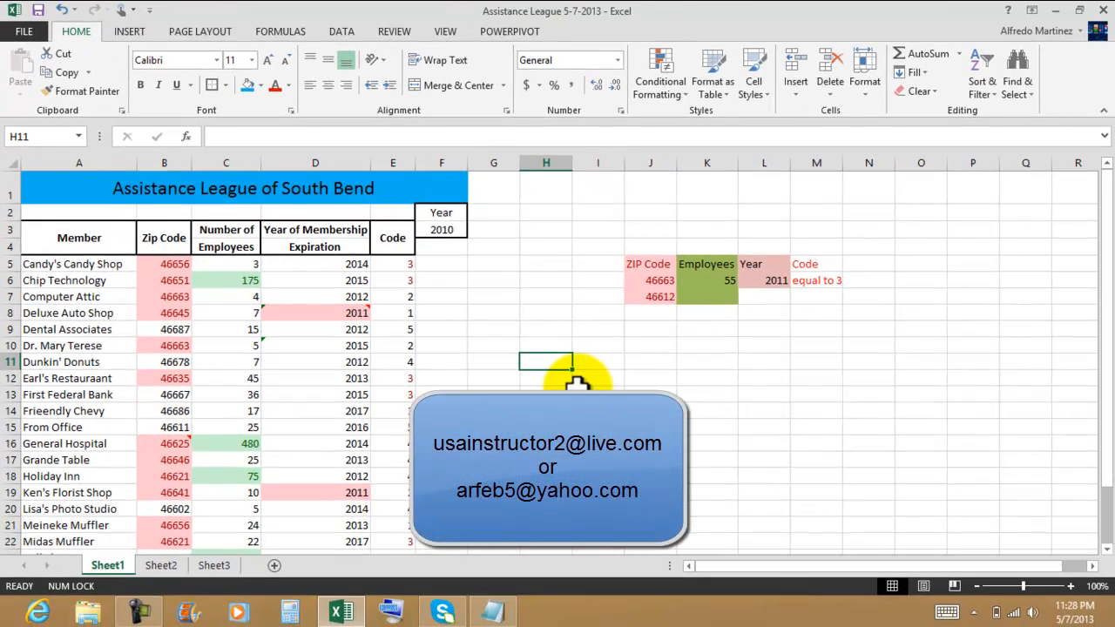
Step: Review the exercise instructions in the Notepad window, then close the Excel workbook and the Notepad window
{"action": "left_click", "coordinate": [499, 616]}
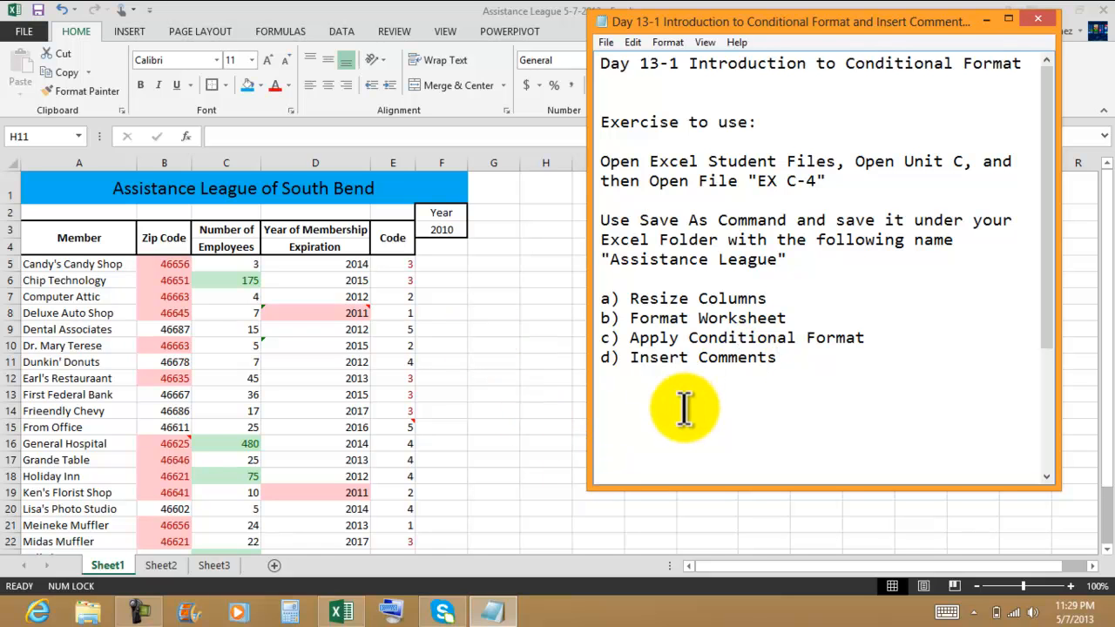
{"action": "left_click", "coordinate": [529, 335]}
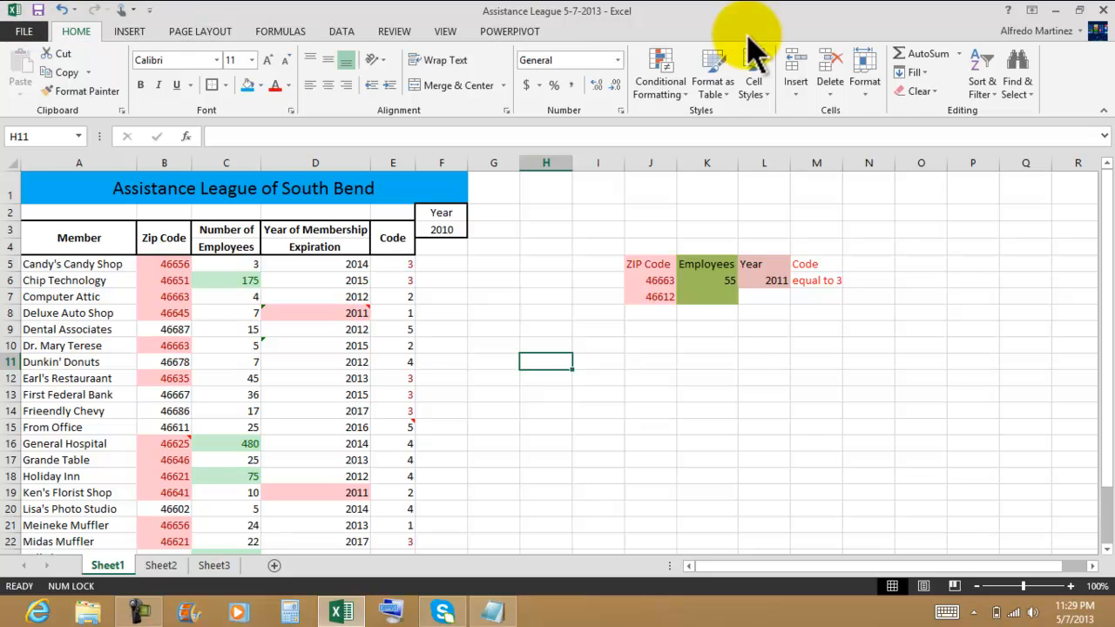
{"action": "left_click", "coordinate": [1102, 10]}
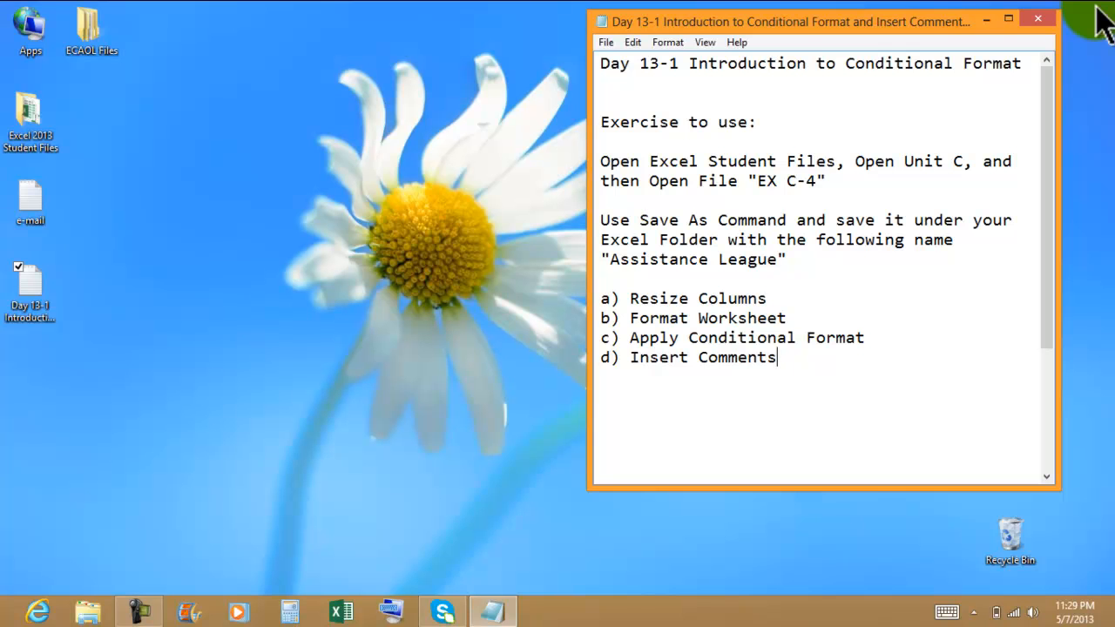
{"action": "left_click", "coordinate": [1037, 19]}
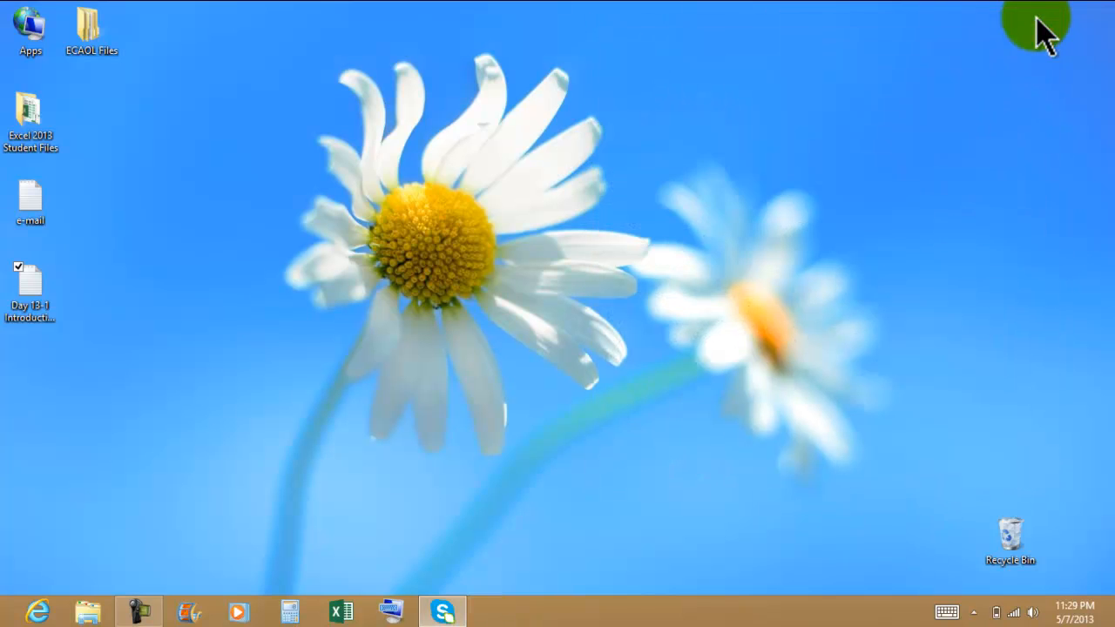